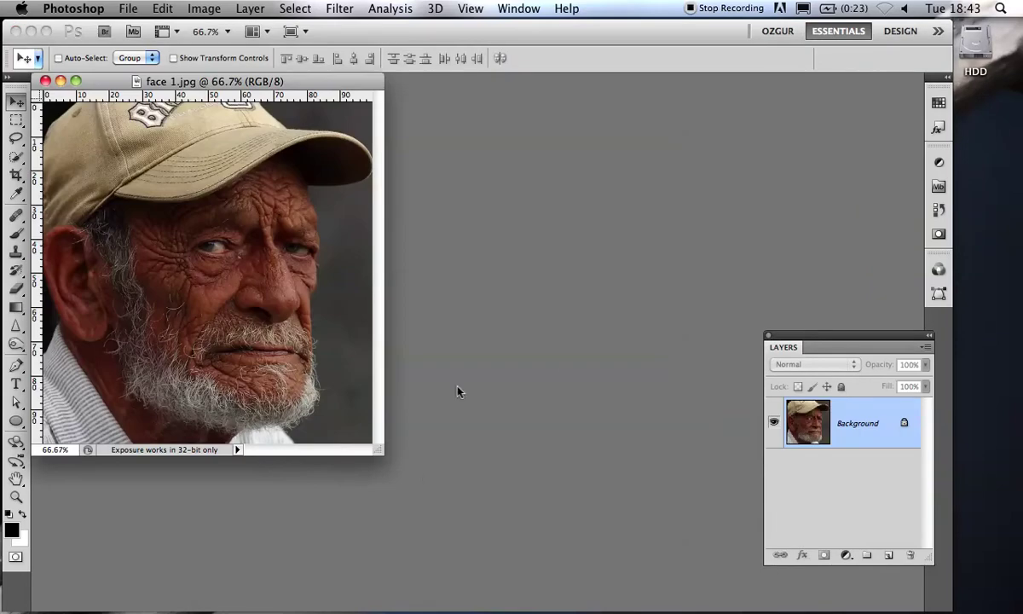
# Step: Enlarge the face 1.jpg document window around the photo and duplicate the Background layer
pyautogui.moveTo(377, 449); pyautogui.dragTo(516, 517)
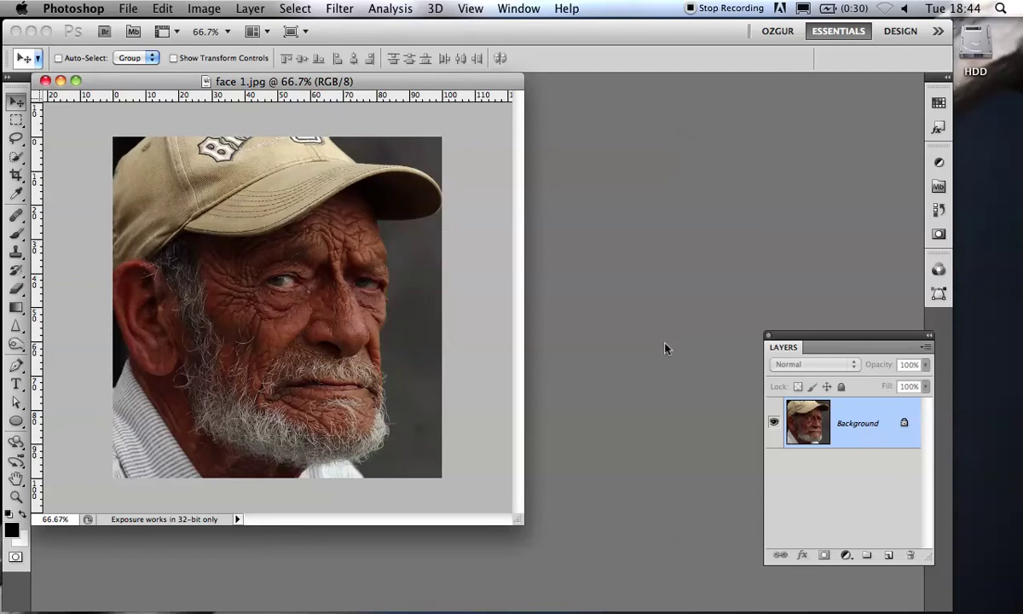
pyautogui.moveTo(524, 525); pyautogui.dragTo(577, 558)
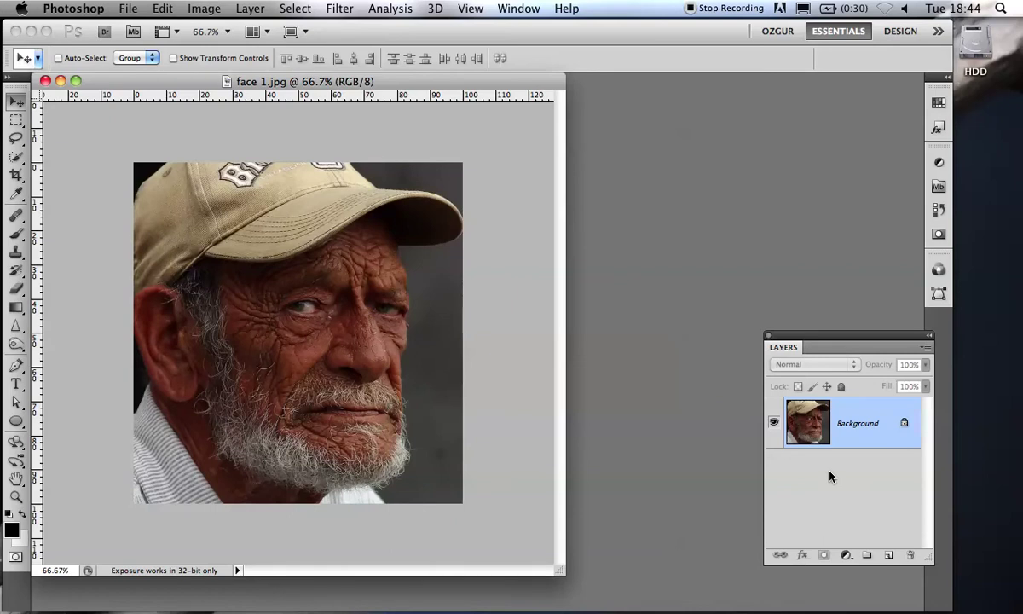
pyautogui.press('super+j')
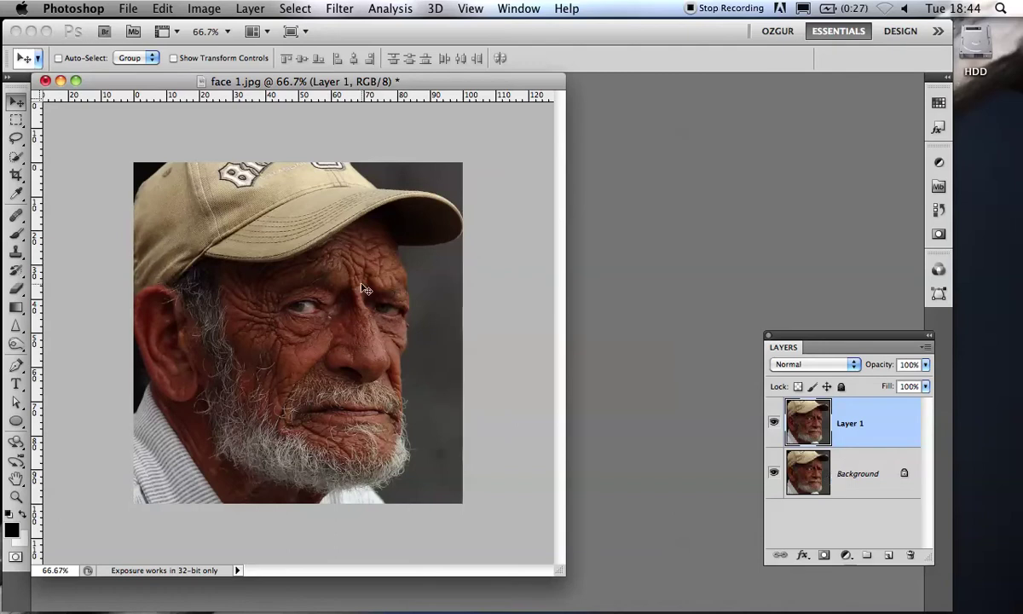
# Step: Choose the Healing Brush Tool, undo a trial stroke on the cheek below the eye, and turn off the Aligned option
pyautogui.moveTo(307, 350); pyautogui.dragTo(354, 370)
pyautogui.moveTo(15, 213); pyautogui.dragTo(75, 233)
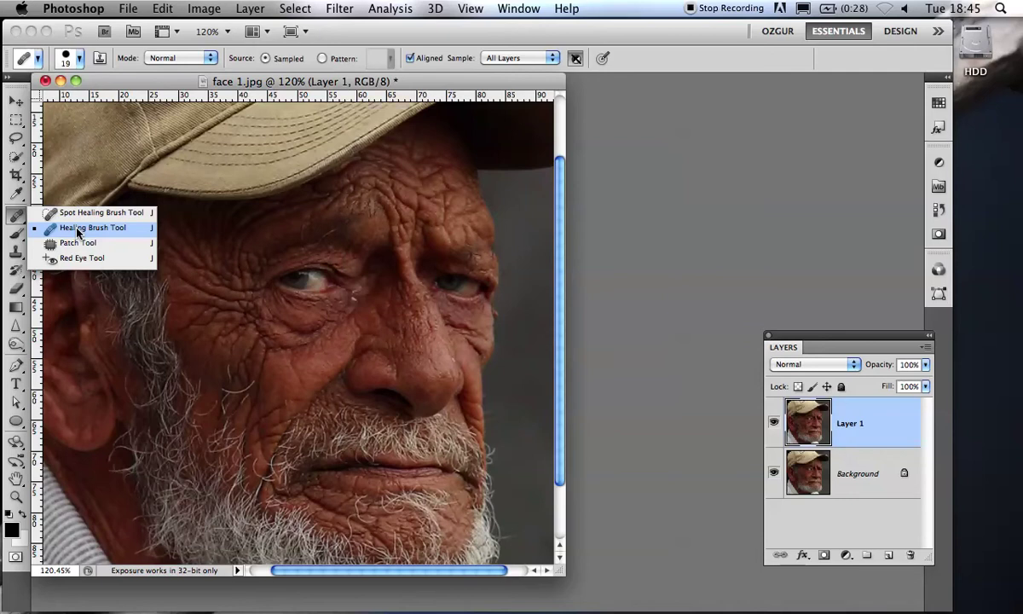
pyautogui.click(78, 229)
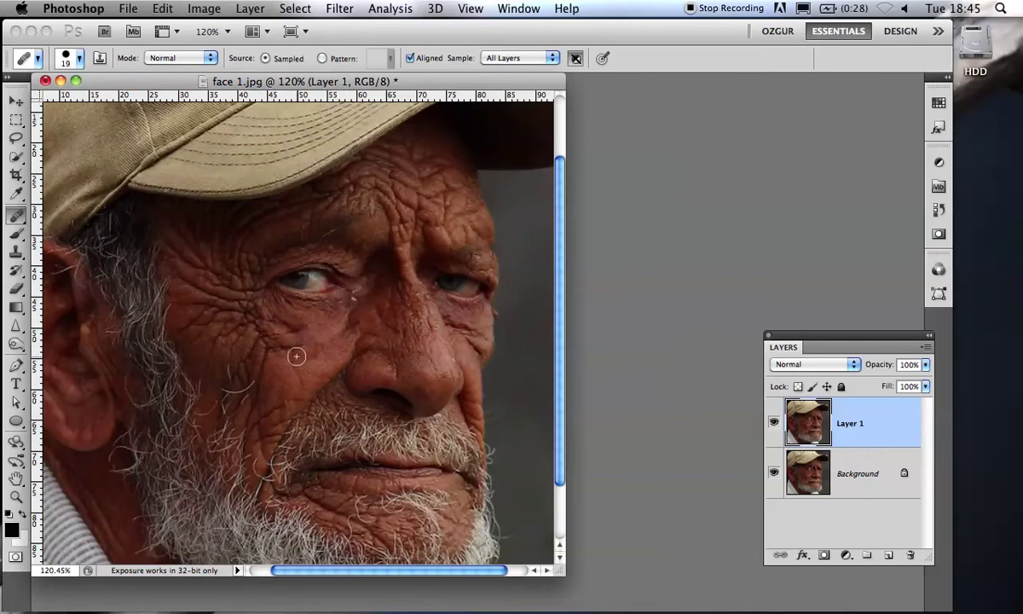
pyautogui.moveTo(283, 343); pyautogui.dragTo(279, 336)
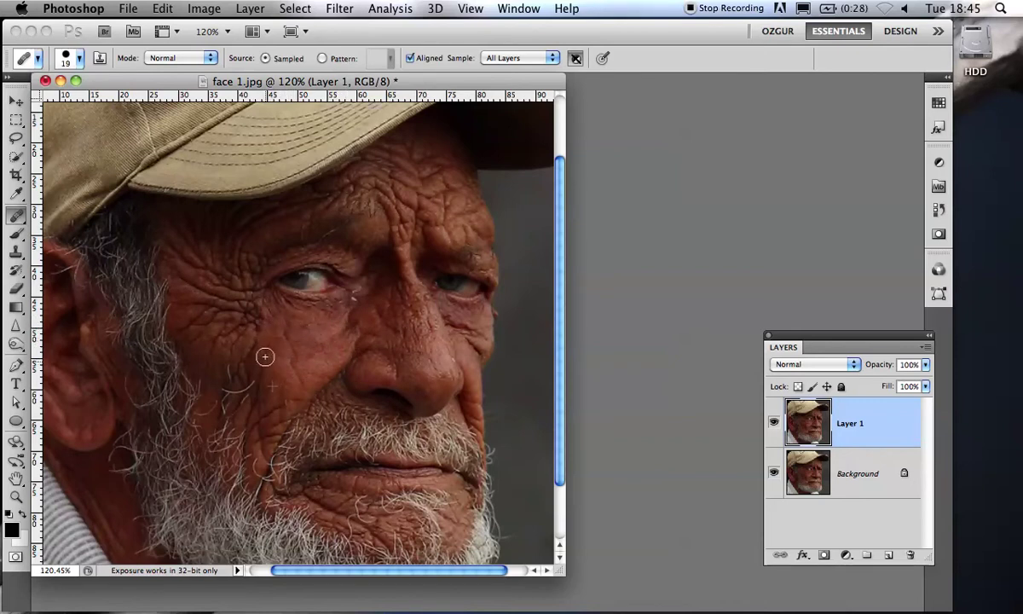
pyautogui.hotkey('ctrl', 'z')
pyautogui.click(409, 58)
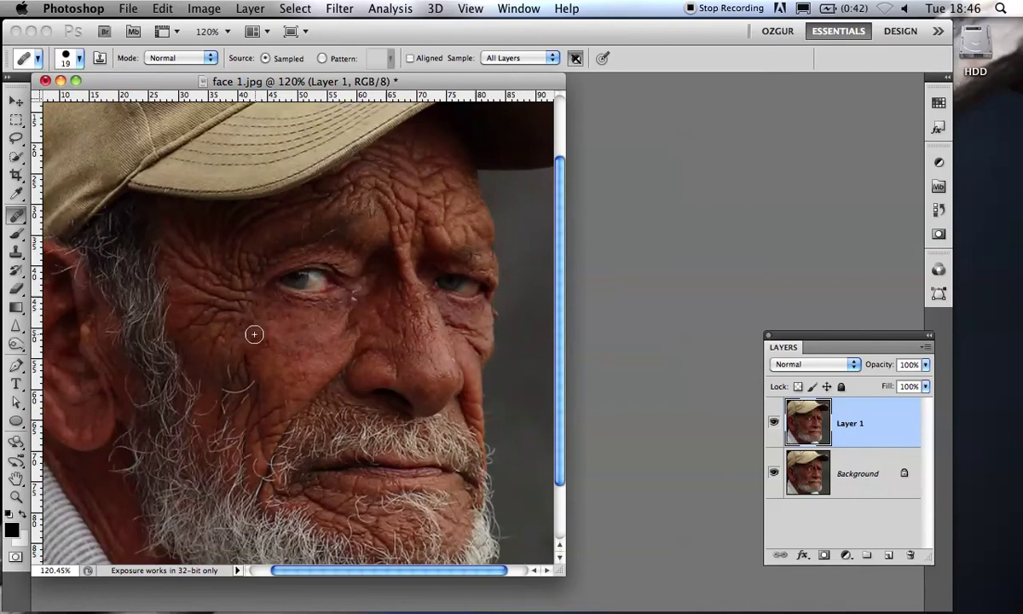
# Step: Heal the crow's-feet wrinkles beside the near eye and the creases on the cheek with the 19 px Healing Brush
pyautogui.moveTo(260, 319); pyautogui.dragTo(258, 305)
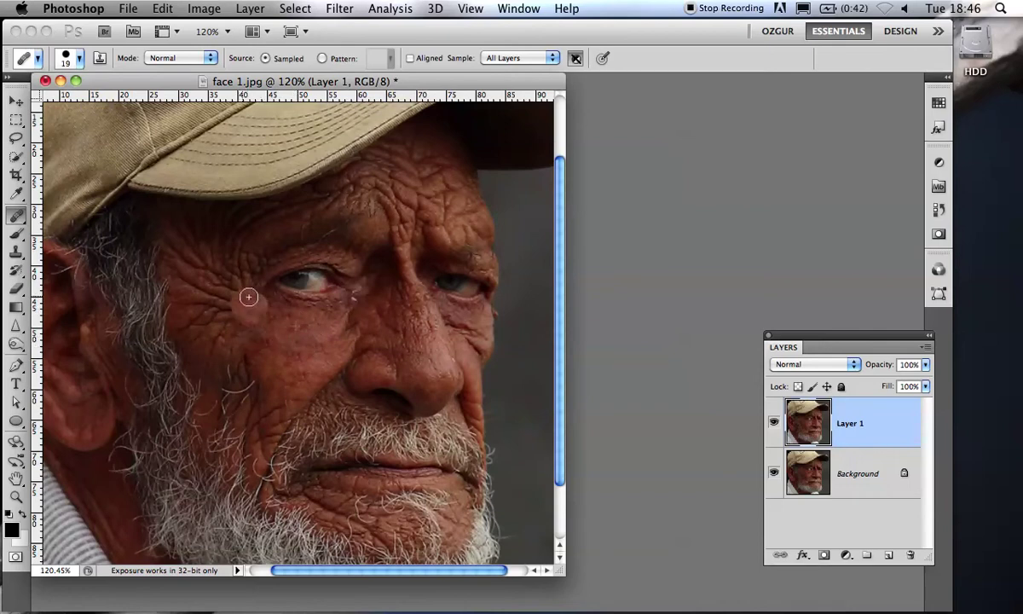
pyautogui.moveTo(213, 334)
pyautogui.mouseDown()
pyautogui.moveTo(246, 366)
pyautogui.moveTo(218, 354)
pyautogui.mouseUp()
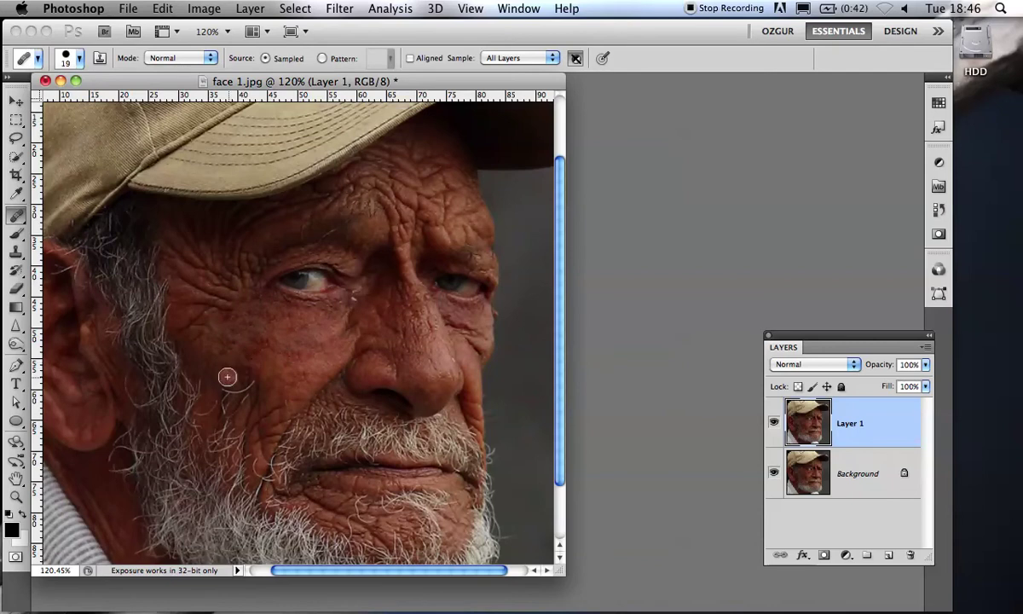
pyautogui.moveTo(289, 353)
pyautogui.mouseDown()
pyautogui.moveTo(258, 416)
pyautogui.moveTo(274, 425)
pyautogui.moveTo(268, 439)
pyautogui.moveTo(237, 418)
pyautogui.moveTo(247, 423)
pyautogui.mouseUp()
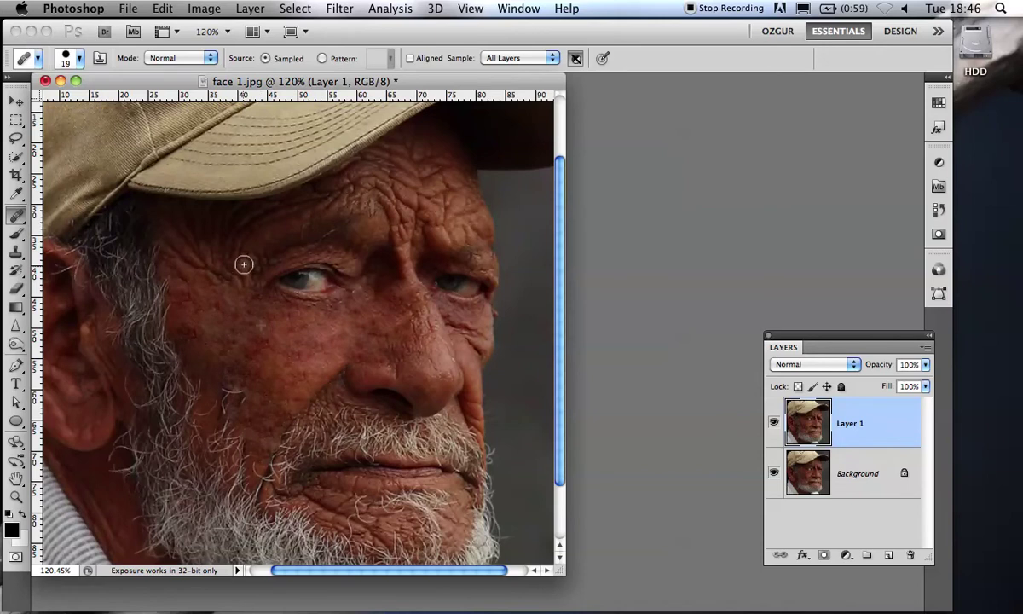
pyautogui.moveTo(206, 284)
pyautogui.mouseDown()
pyautogui.moveTo(189, 289)
pyautogui.moveTo(220, 251)
pyautogui.moveTo(274, 339)
pyautogui.mouseUp()
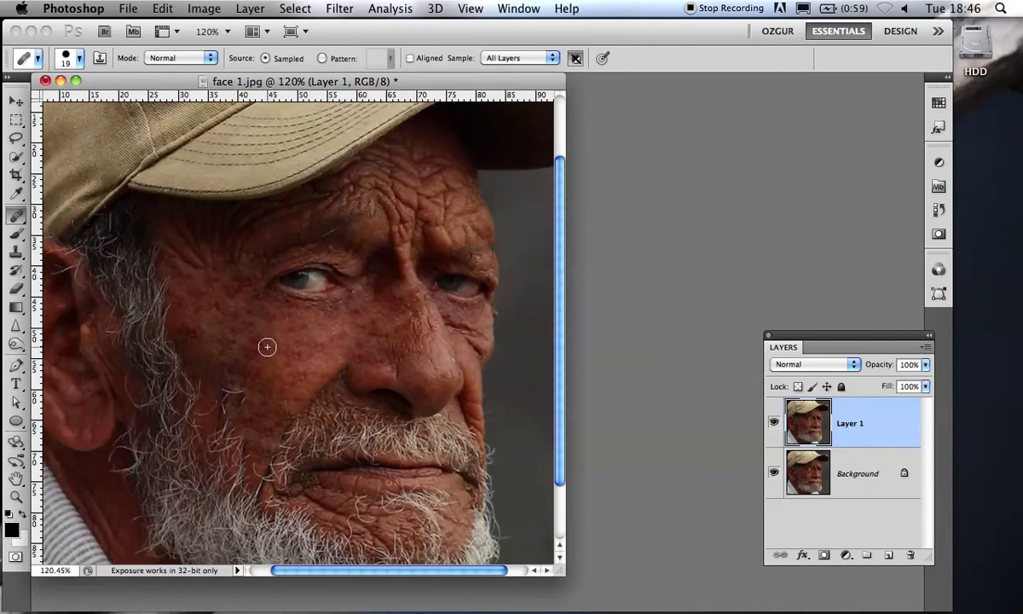
# Step: Enlarge the Healing Brush to 35 px and heal the wrinkles around the temple, across the forehead and below the mouth corner
pyautogui.press(']')
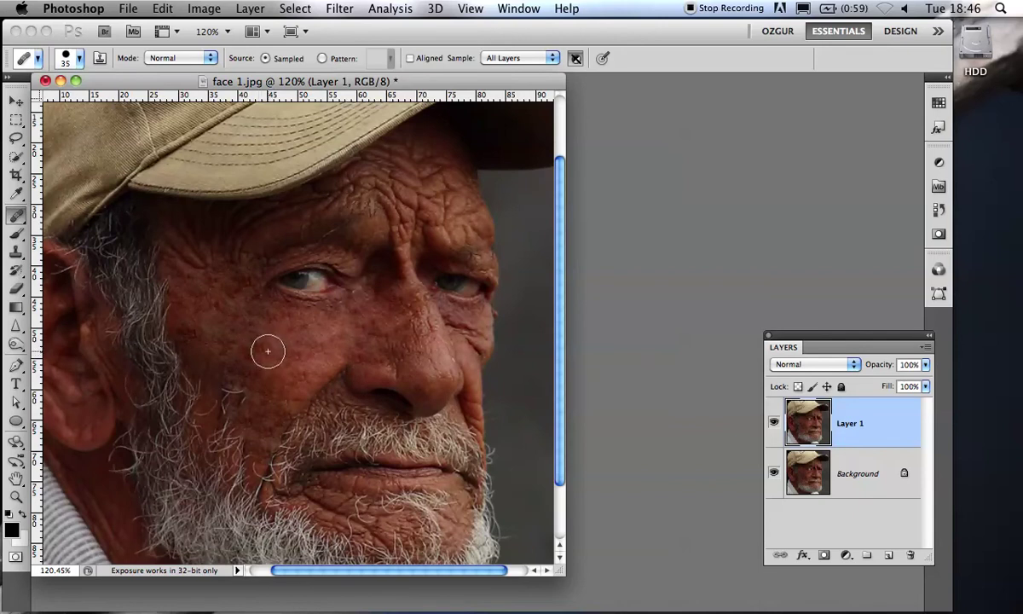
pyautogui.moveTo(227, 244)
pyautogui.mouseDown()
pyautogui.moveTo(221, 260)
pyautogui.moveTo(182, 245)
pyautogui.moveTo(174, 219)
pyautogui.moveTo(210, 228)
pyautogui.moveTo(198, 256)
pyautogui.mouseUp()
pyautogui.moveTo(373, 208)
pyautogui.mouseDown()
pyautogui.moveTo(405, 242)
pyautogui.moveTo(424, 206)
pyautogui.moveTo(443, 229)
pyautogui.moveTo(466, 218)
pyautogui.moveTo(452, 183)
pyautogui.moveTo(397, 161)
pyautogui.moveTo(401, 152)
pyautogui.moveTo(375, 187)
pyautogui.moveTo(387, 184)
pyautogui.moveTo(389, 161)
pyautogui.moveTo(323, 206)
pyautogui.moveTo(335, 197)
pyautogui.moveTo(214, 232)
pyautogui.mouseUp()
pyautogui.moveTo(269, 372)
pyautogui.mouseDown()
pyautogui.moveTo(323, 473)
pyautogui.moveTo(304, 489)
pyautogui.moveTo(325, 501)
pyautogui.mouseUp()
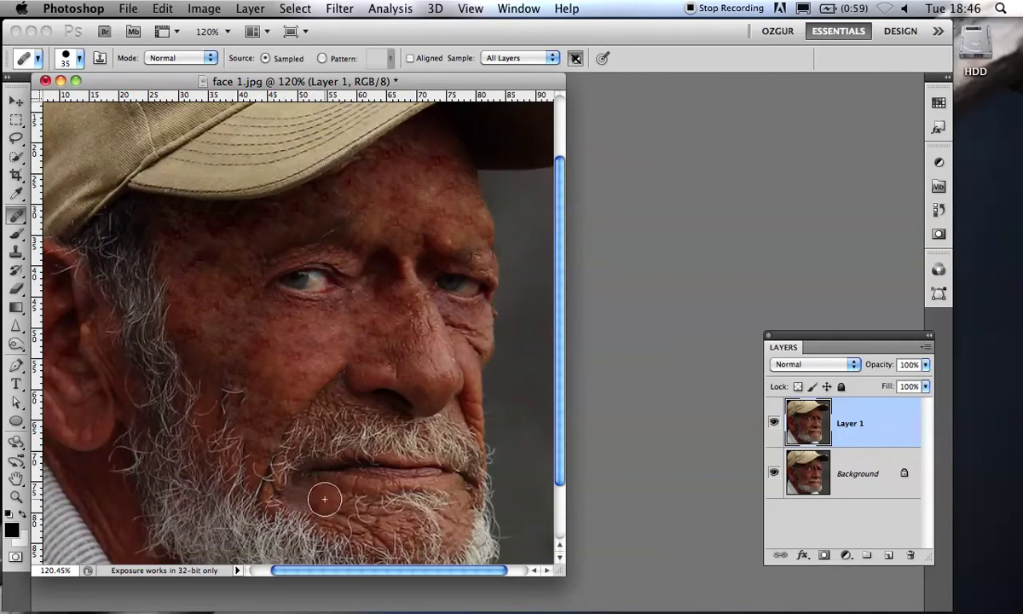
# Step: Reduce the Healing Brush to 20 px and heal the creases below the mouth and the stray hairs on the cheek
pyautogui.press('[')
pyautogui.press('[')
pyautogui.press('[')
pyautogui.moveTo(337, 507); pyautogui.dragTo(331, 498)
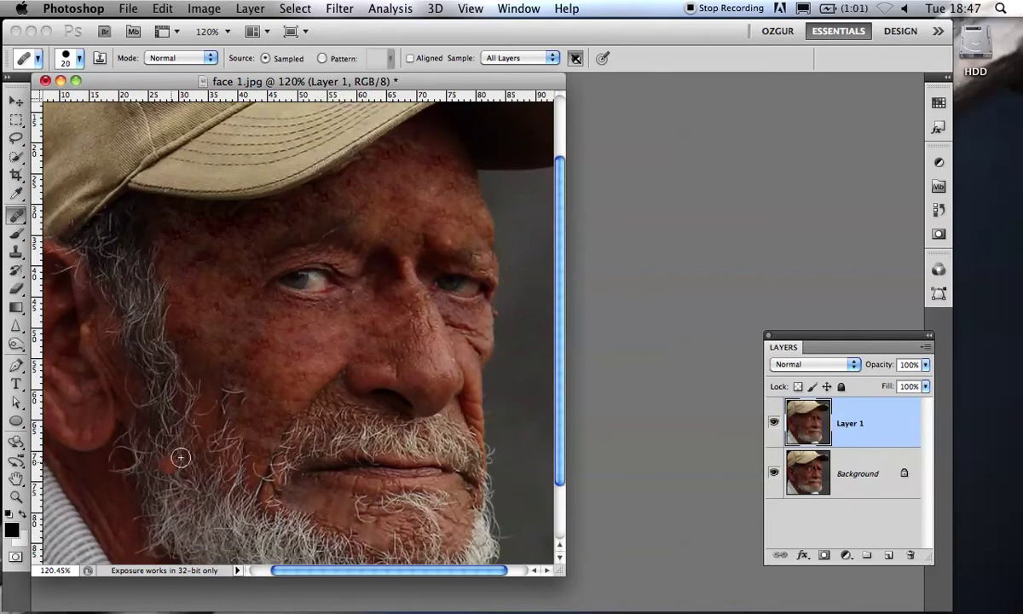
pyautogui.moveTo(223, 376)
pyautogui.mouseDown()
pyautogui.moveTo(242, 402)
pyautogui.moveTo(226, 408)
pyautogui.mouseUp()
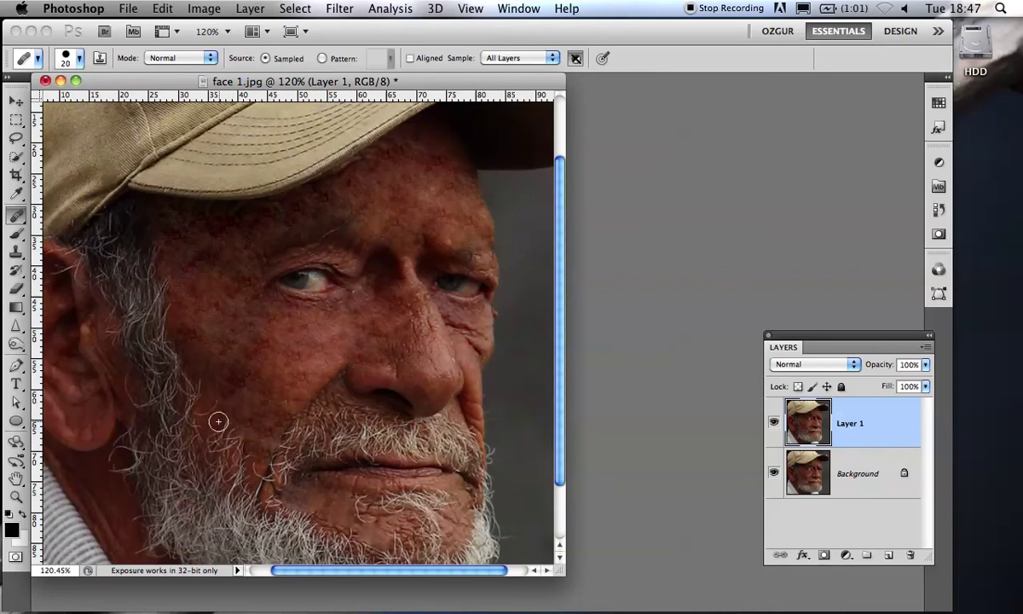
# Step: Resample clean skin from the cheek and heal the wrinkles under the far eye, around the nose and on the near cheek
pyautogui.moveTo(439, 315)
pyautogui.mouseDown()
pyautogui.moveTo(469, 330)
pyautogui.moveTo(468, 341)
pyautogui.moveTo(511, 319)
pyautogui.moveTo(519, 396)
pyautogui.mouseUp()
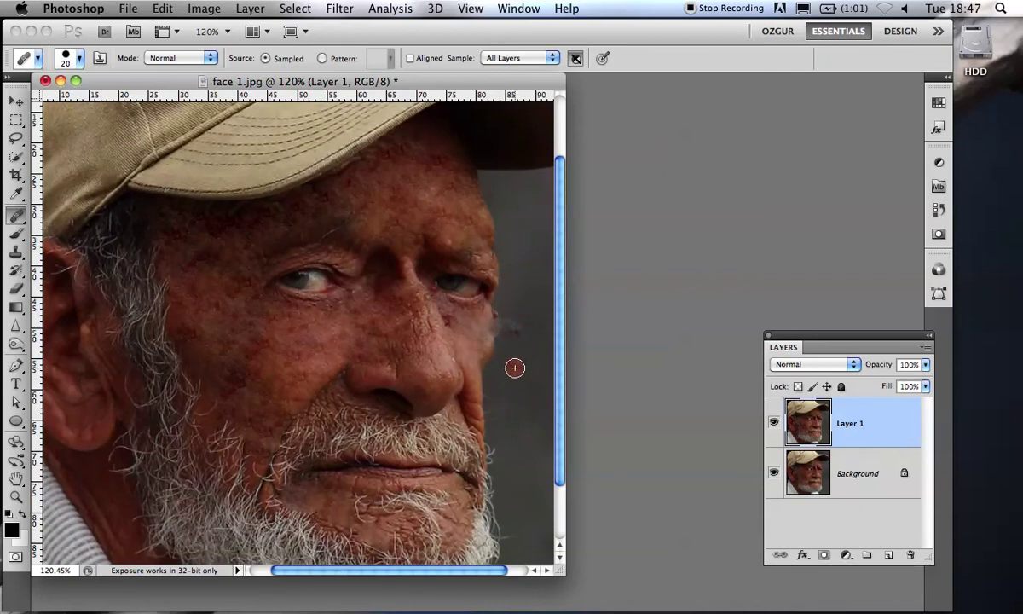
pyautogui.keyDown('alt'); pyautogui.click(263, 334); pyautogui.keyUp('alt')
pyautogui.click(460, 374)
pyautogui.moveTo(461, 374)
pyautogui.mouseDown()
pyautogui.moveTo(471, 419)
pyautogui.moveTo(439, 361)
pyautogui.moveTo(448, 351)
pyautogui.moveTo(432, 315)
pyautogui.moveTo(401, 303)
pyautogui.mouseUp()
pyautogui.moveTo(323, 346)
pyautogui.mouseDown()
pyautogui.moveTo(343, 366)
pyautogui.moveTo(322, 395)
pyautogui.mouseUp()
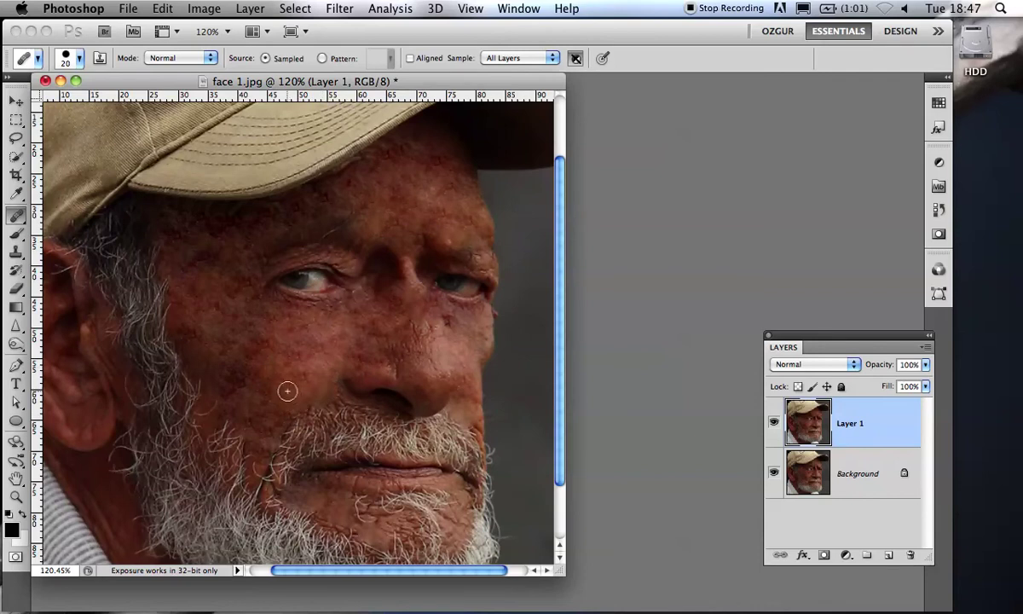
pyautogui.moveTo(311, 338)
pyautogui.mouseDown()
pyautogui.moveTo(366, 360)
pyautogui.moveTo(400, 344)
pyautogui.moveTo(385, 331)
pyautogui.moveTo(426, 348)
pyautogui.moveTo(366, 336)
pyautogui.moveTo(392, 309)
pyautogui.moveTo(324, 288)
pyautogui.moveTo(283, 346)
pyautogui.mouseUp()
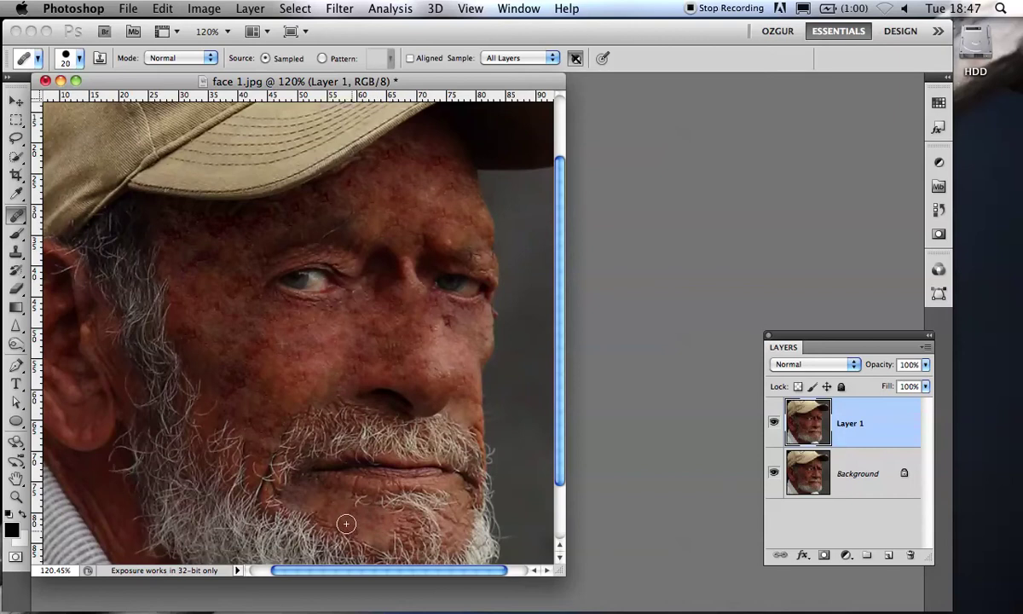
pyautogui.press('Delete')
pyautogui.press('super+z')
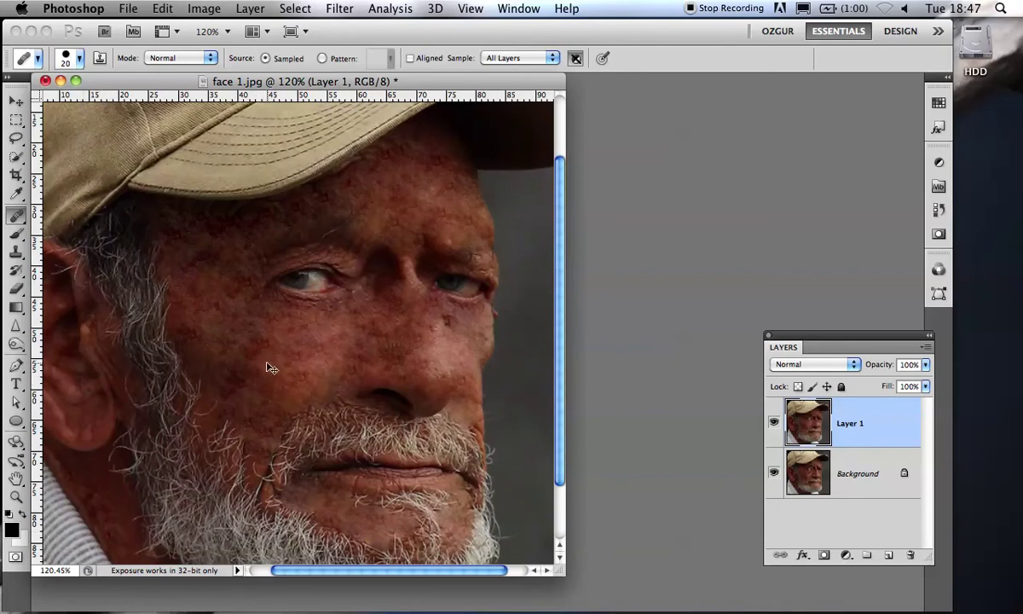
# Step: Add a layer mask to Layer 1
pyautogui.scroll(-1, 267, 367)
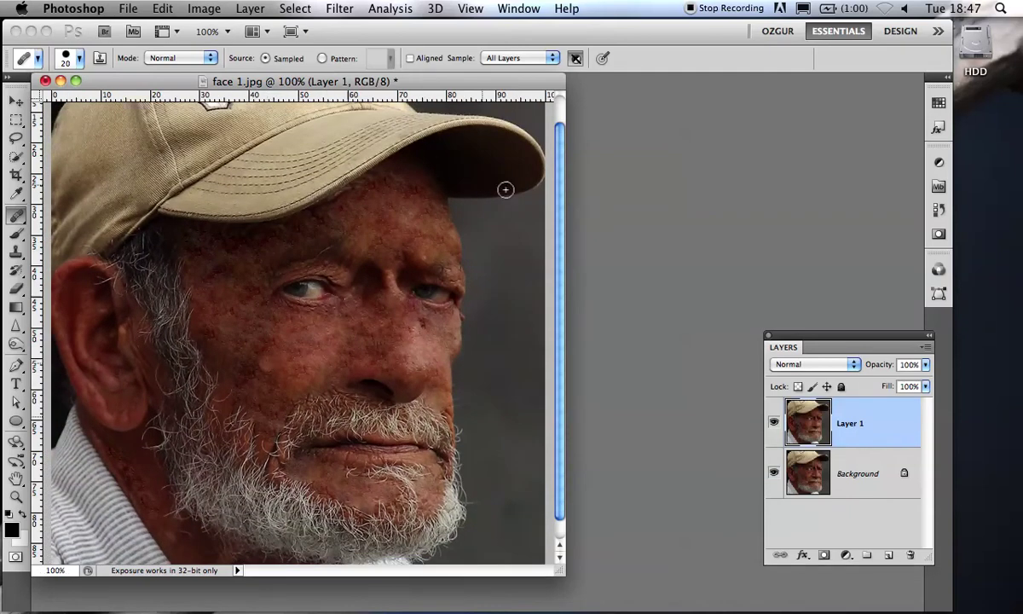
pyautogui.click(824, 556)
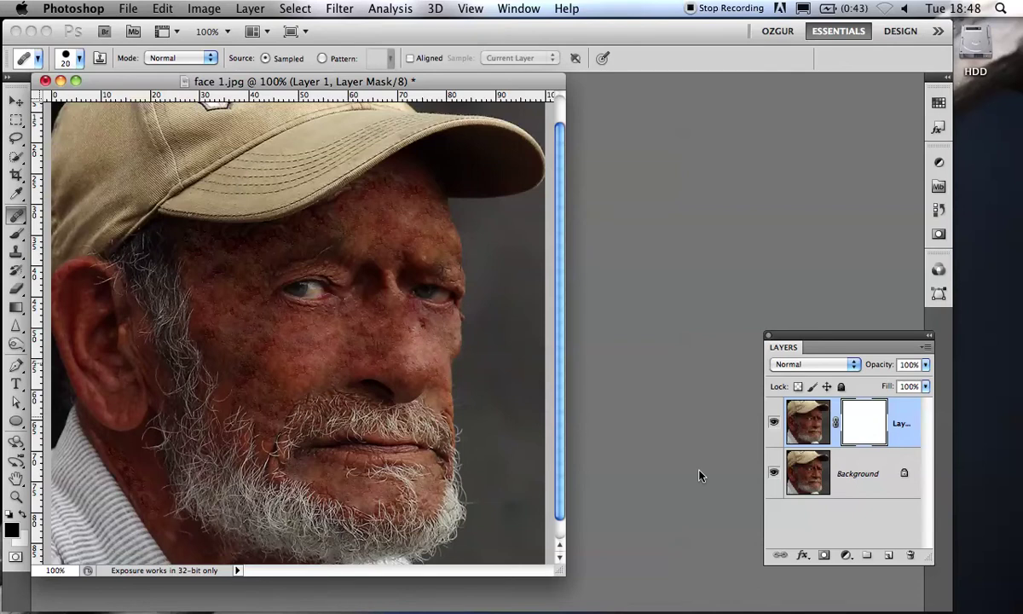
# Step: Try painting black on the layer mask beside the near eye with a 45 px brush to reveal the original wrinkles, and undo it
pyautogui.click(16, 232)
pyautogui.moveTo(286, 326)
pyautogui.mouseDown()
pyautogui.moveTo(225, 286)
pyautogui.moveTo(295, 348)
pyautogui.mouseUp()
pyautogui.press(']')
pyautogui.press(']')
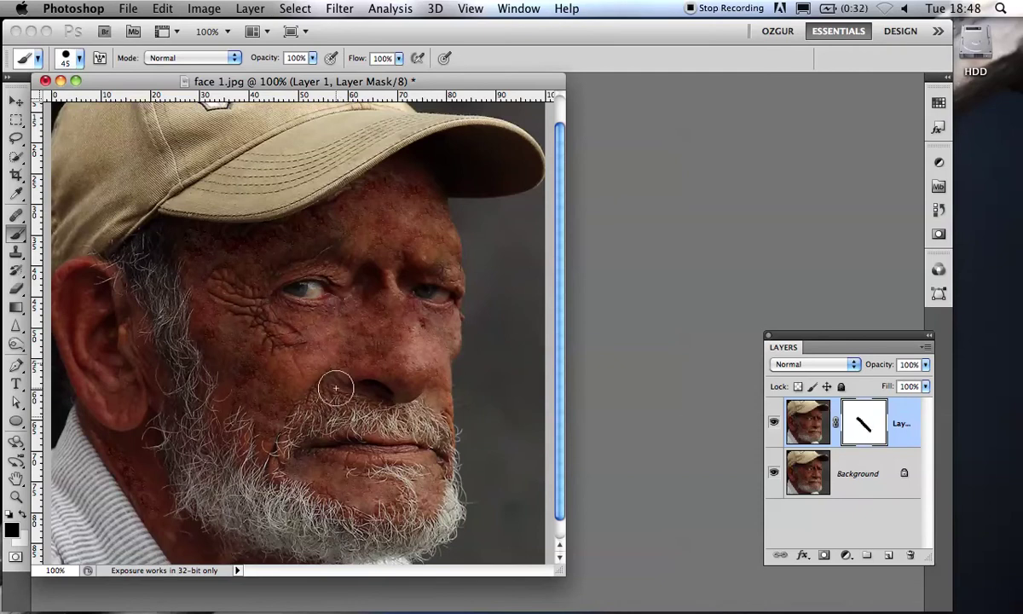
pyautogui.press('super+z')
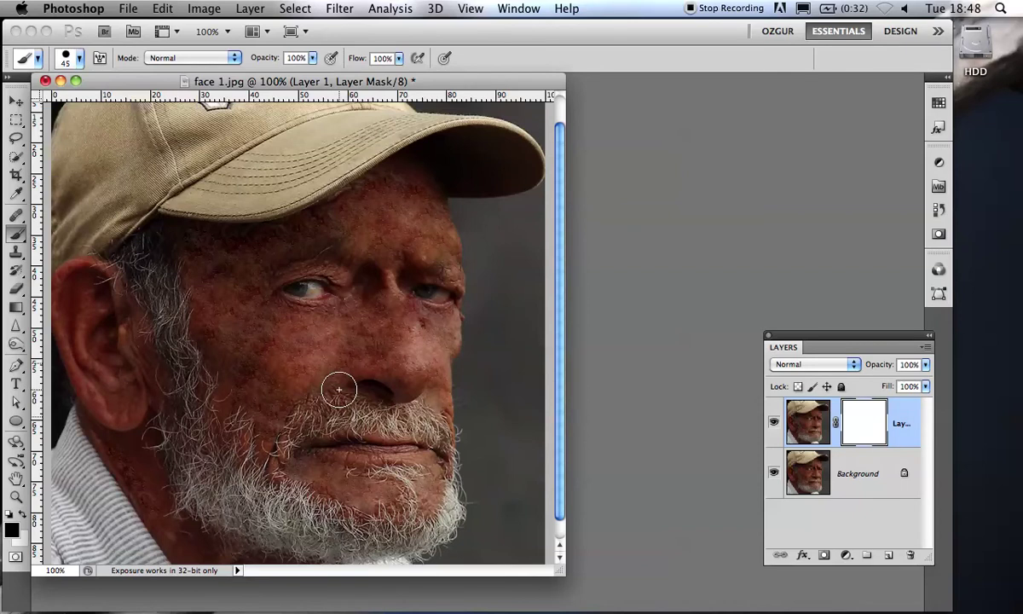
# Step: Target Layer 1's image, set the foreground color to red (f60a0a), and switch to the layer mask and back to the image
pyautogui.click(810, 425)
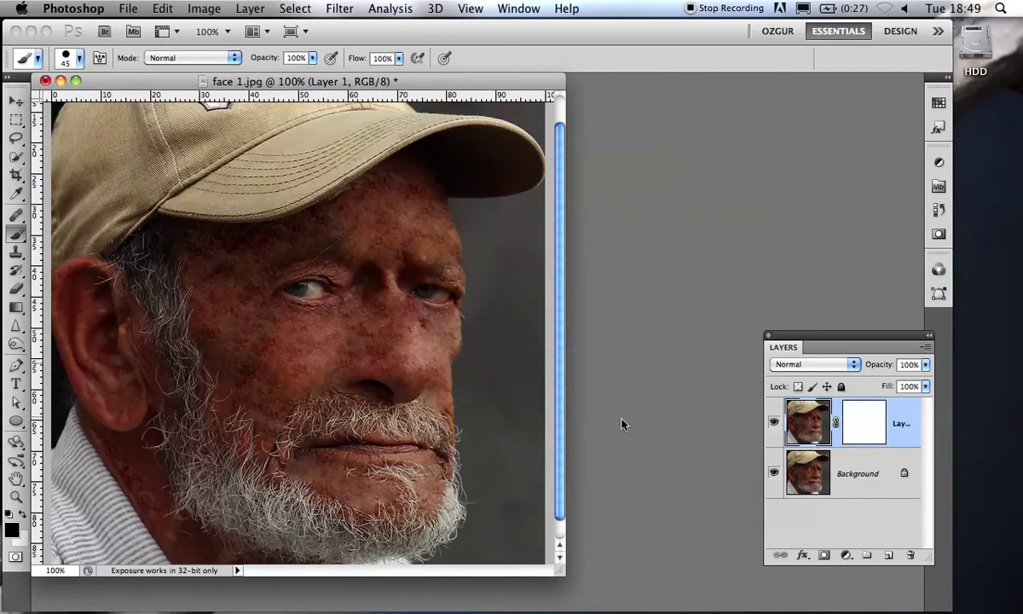
pyautogui.click(11, 530)
pyautogui.click(557, 208)
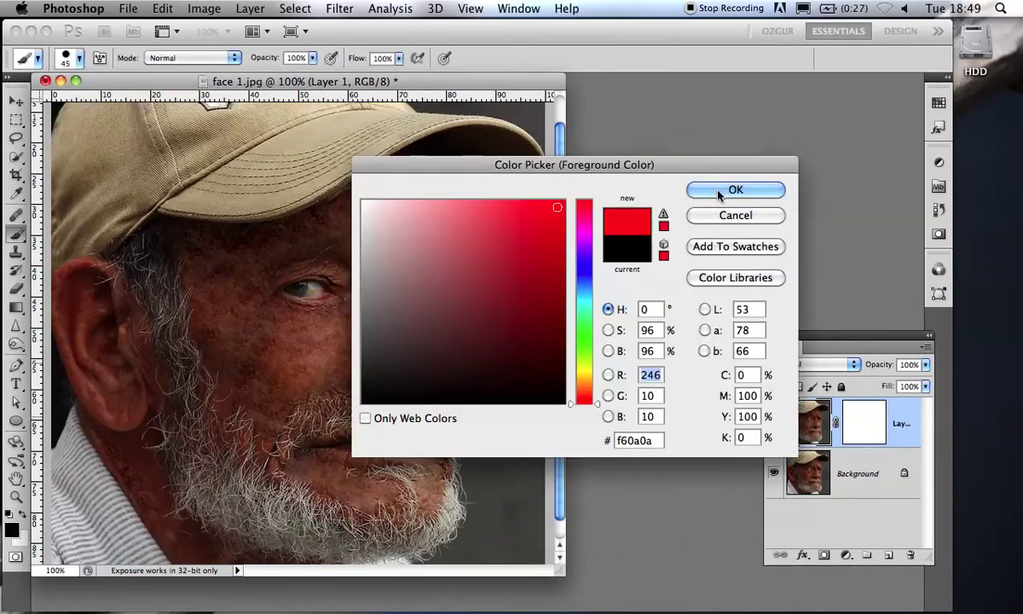
pyautogui.click(735, 189)
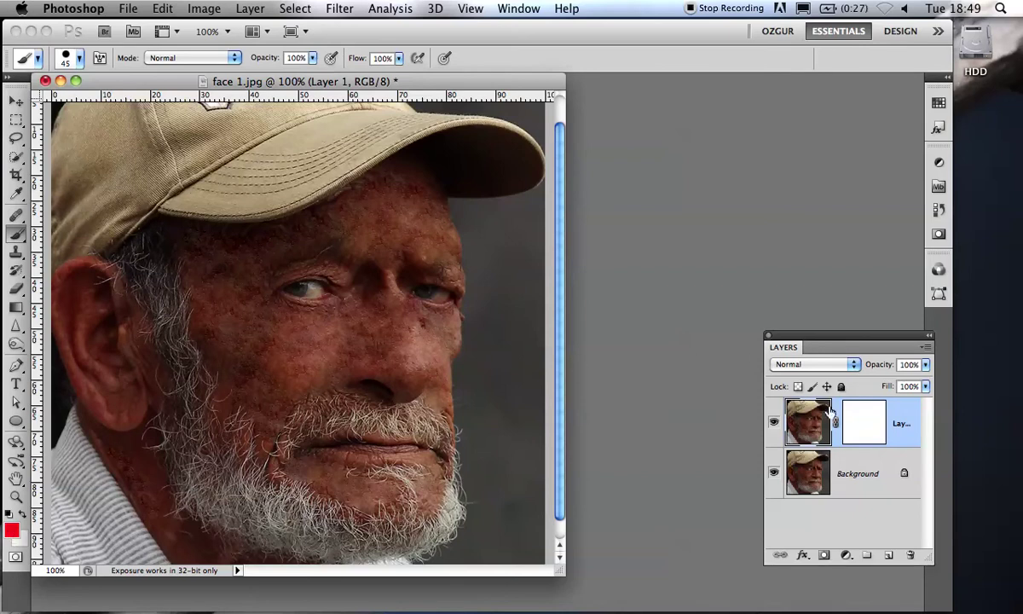
pyautogui.click(859, 419)
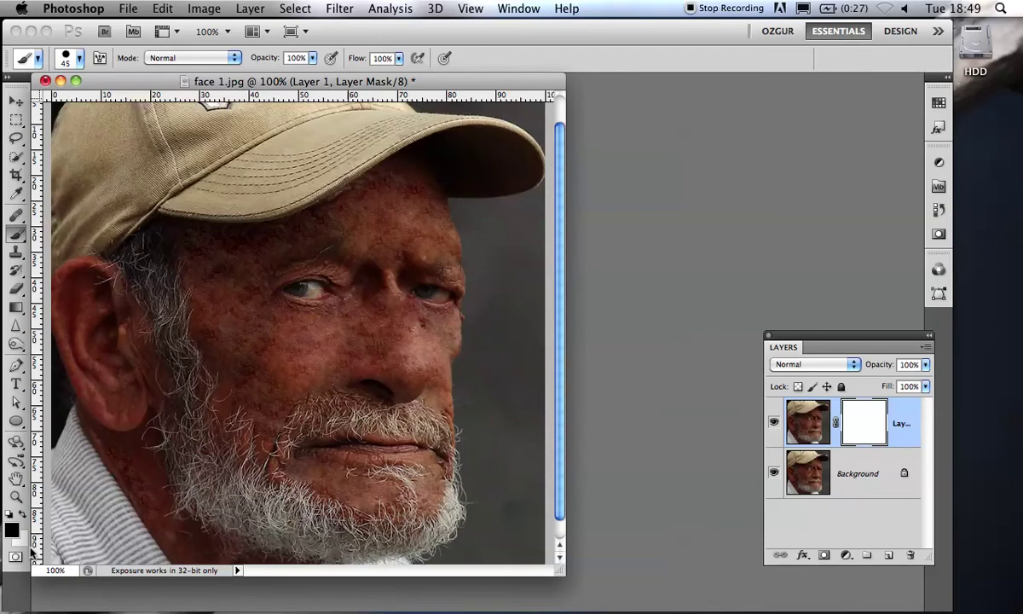
pyautogui.press('super+2')
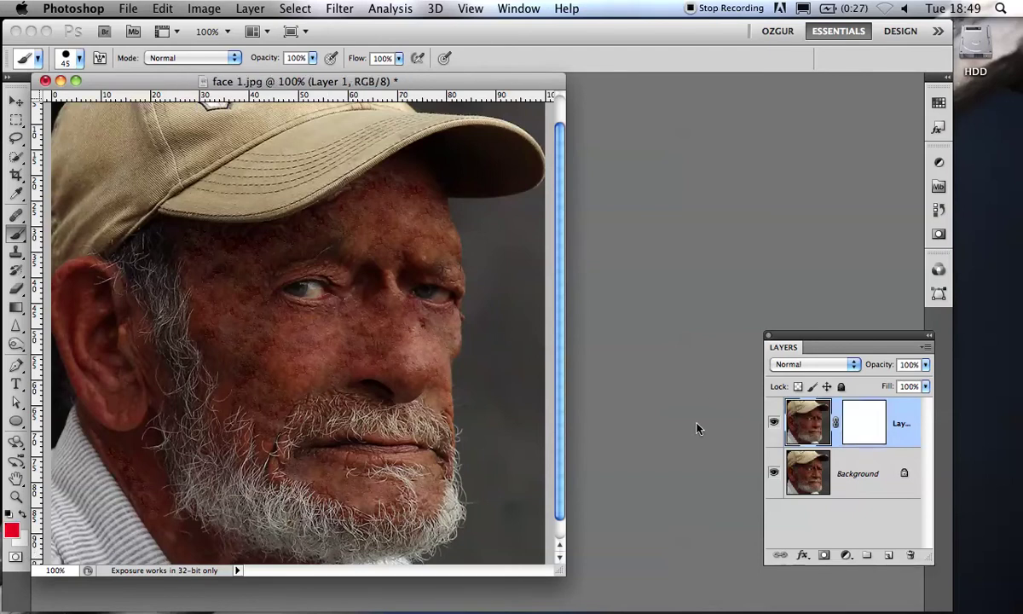
# Step: Examine the Blue, Green and Red channels one at a time to compare the healed skin in each
pyautogui.click(939, 270)
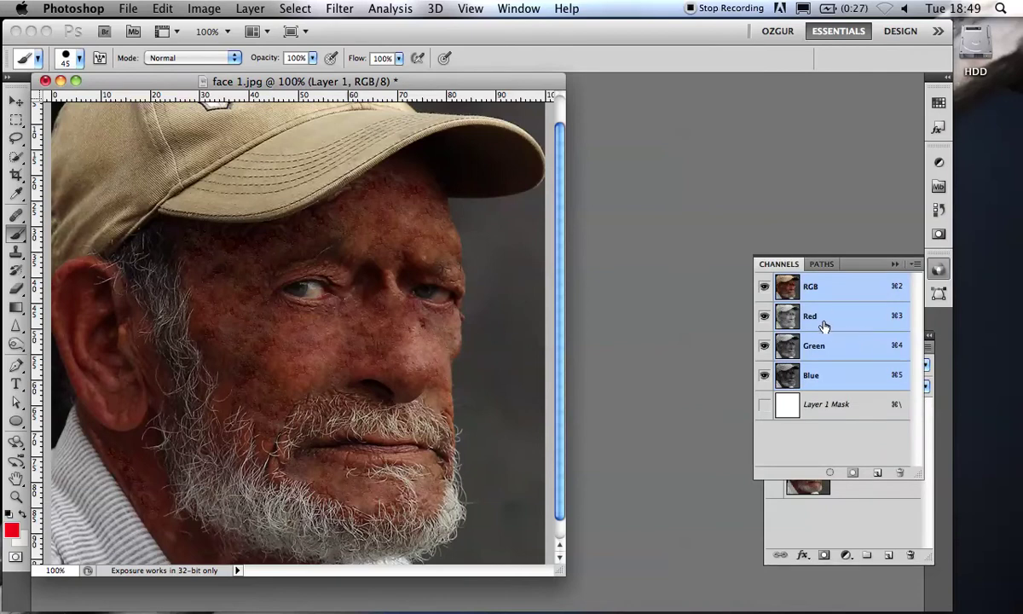
pyautogui.click(829, 368)
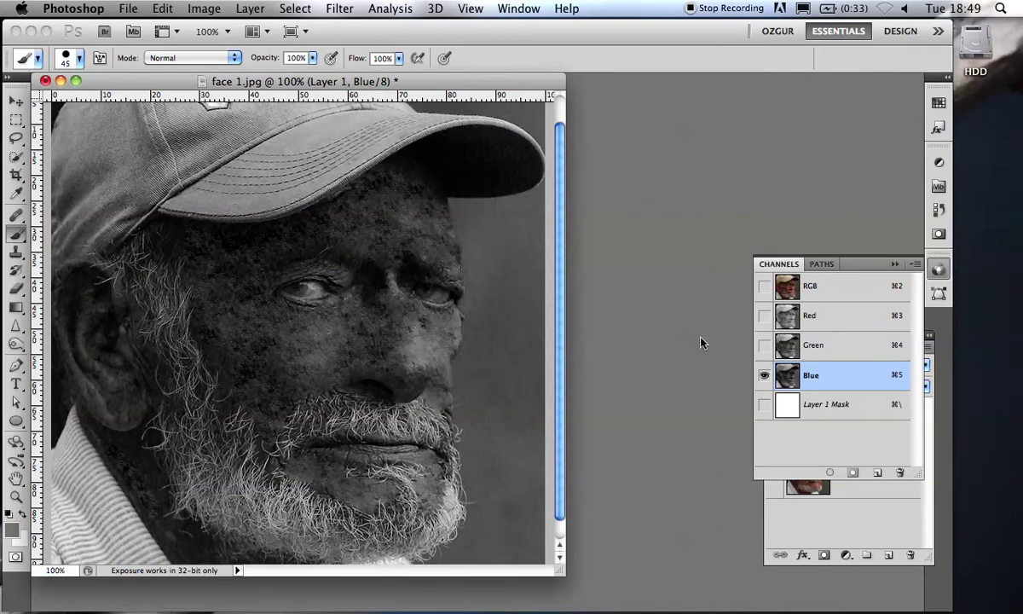
pyautogui.press('super+4')
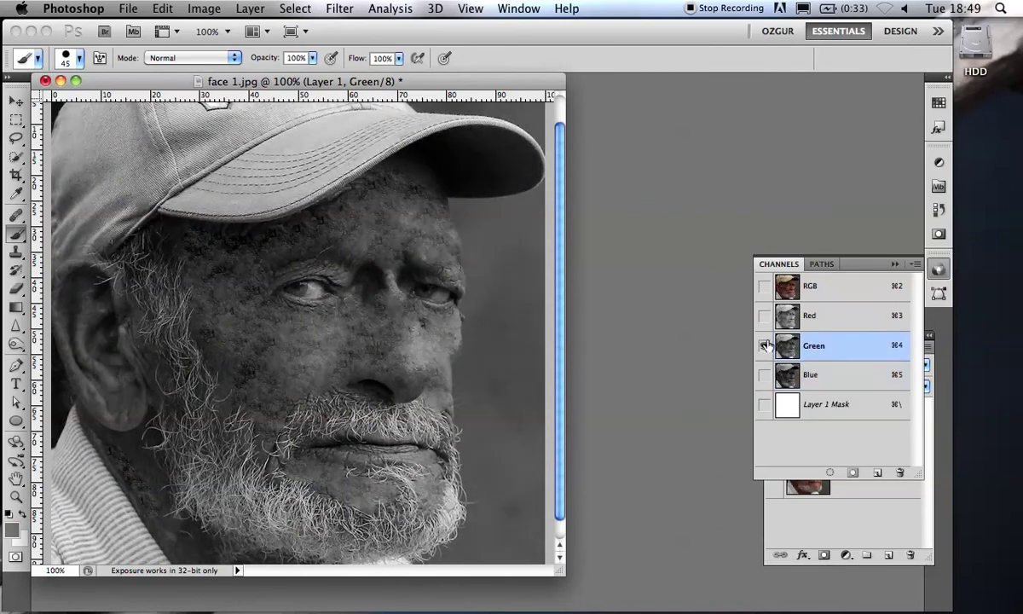
pyautogui.press('super+3')
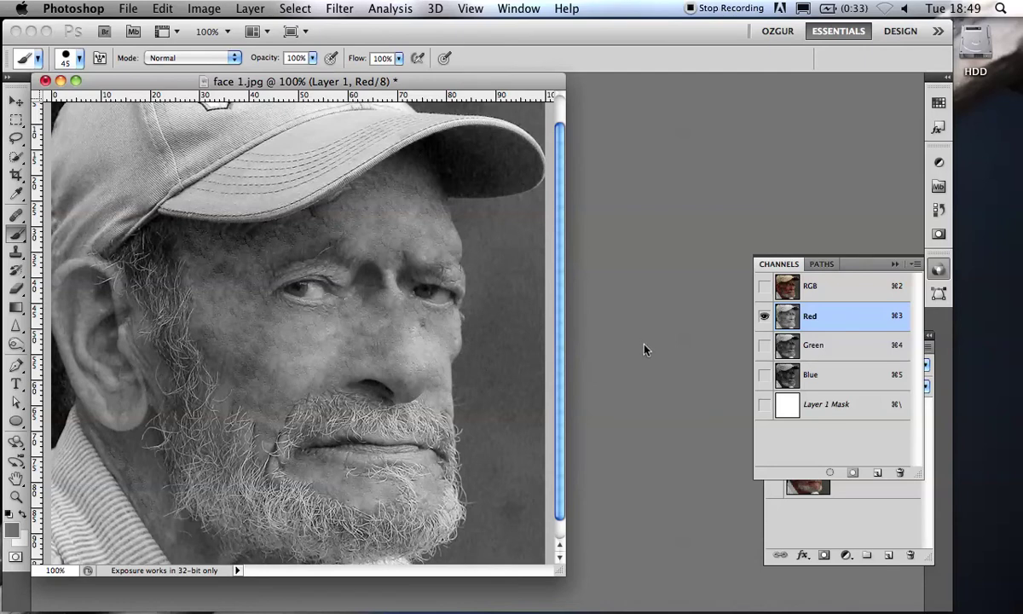
pyautogui.click(840, 377)
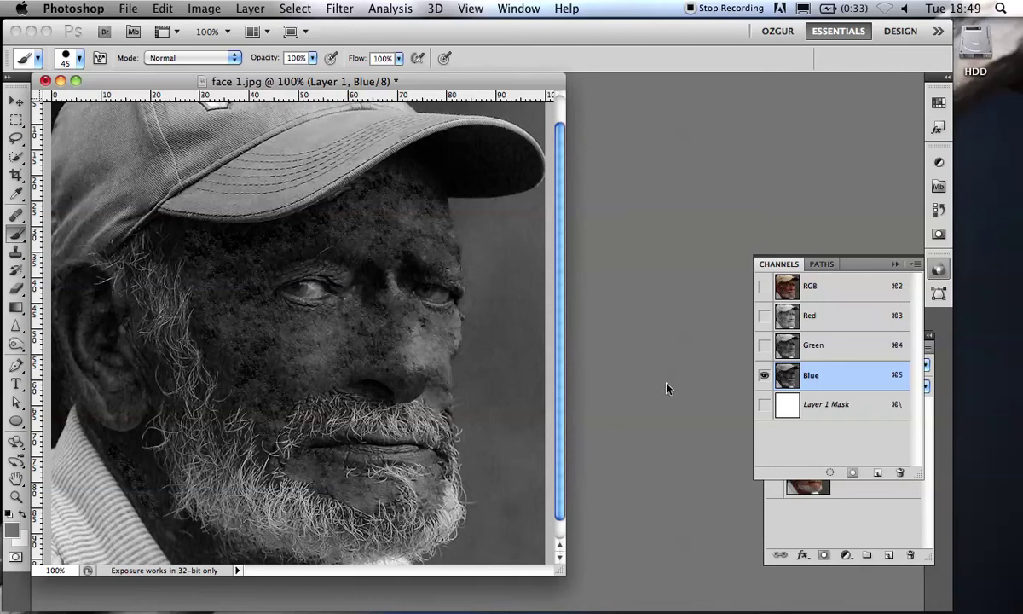
pyautogui.click(779, 355)
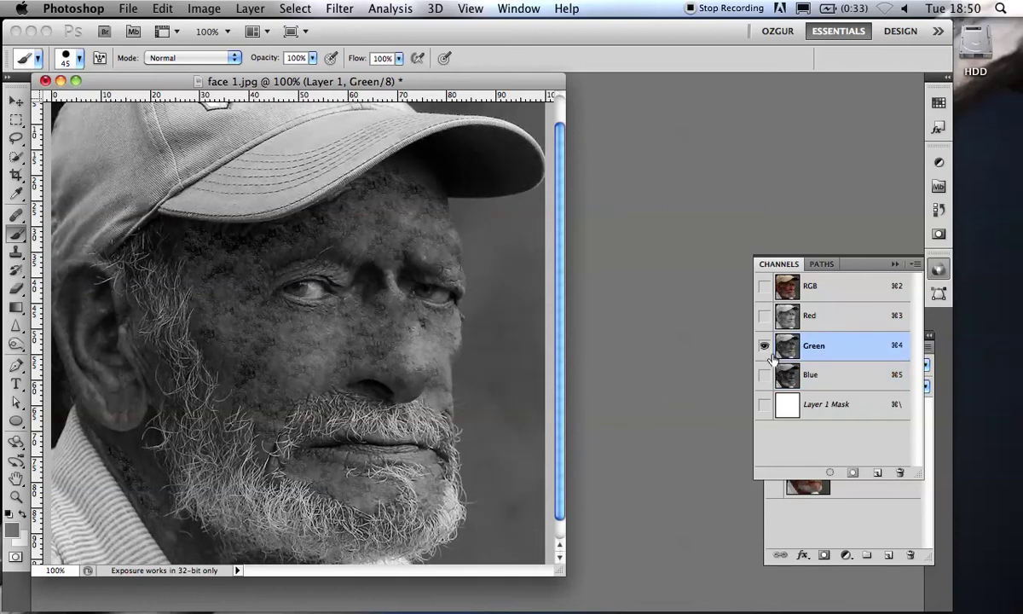
pyautogui.click(778, 309)
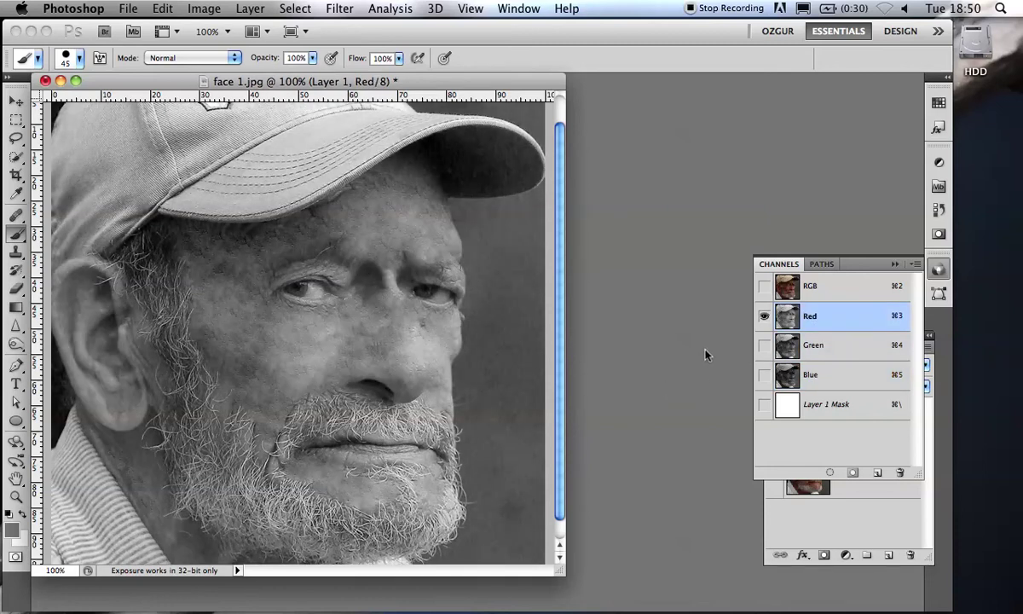
# Step: Copy the whole Red channel, restore the composite RGB view and select Layer 1
pyautogui.press('super+a')
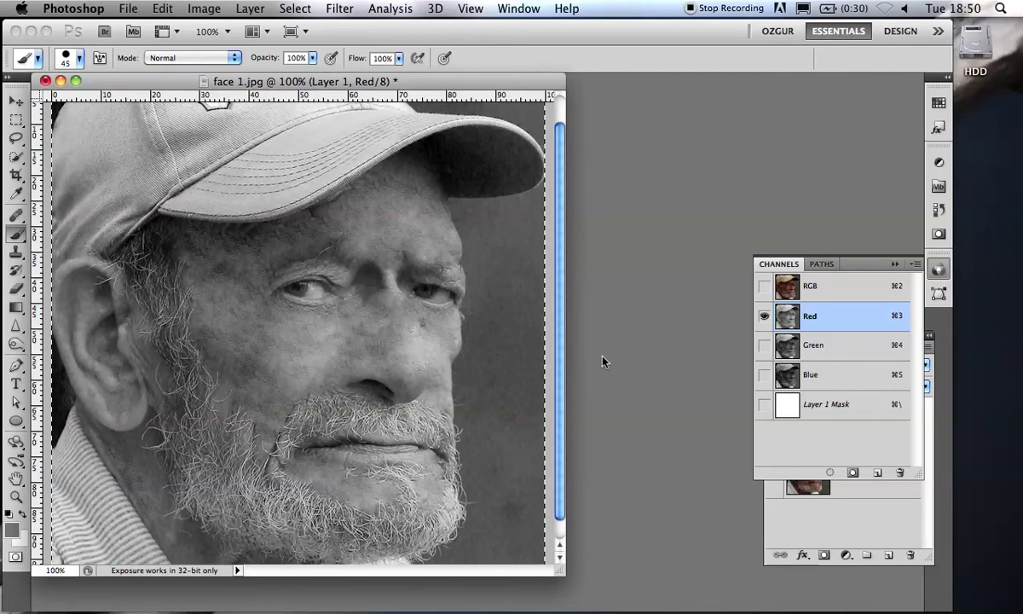
pyautogui.click(810, 289)
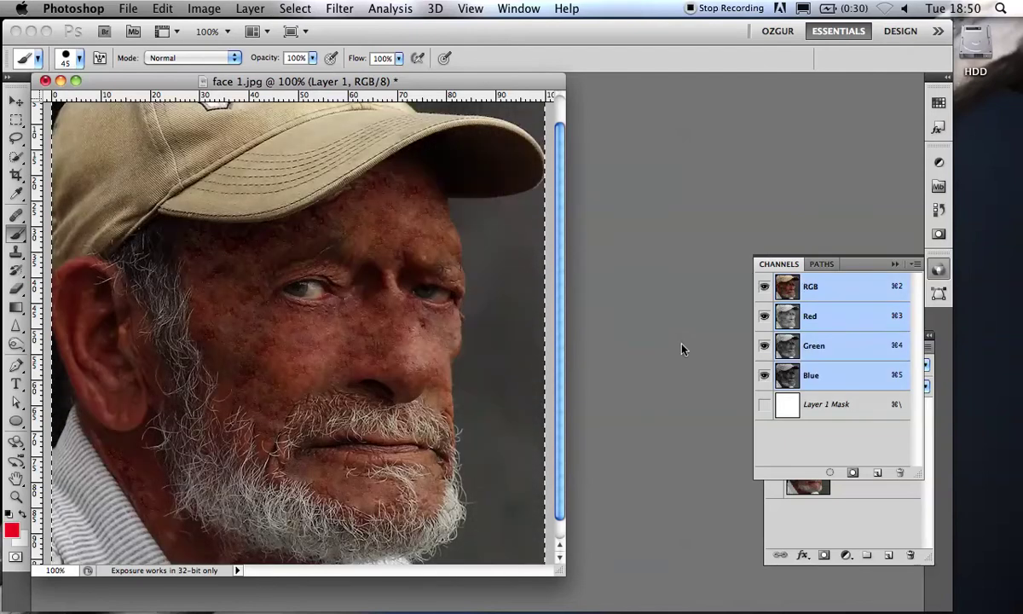
pyautogui.click(863, 530)
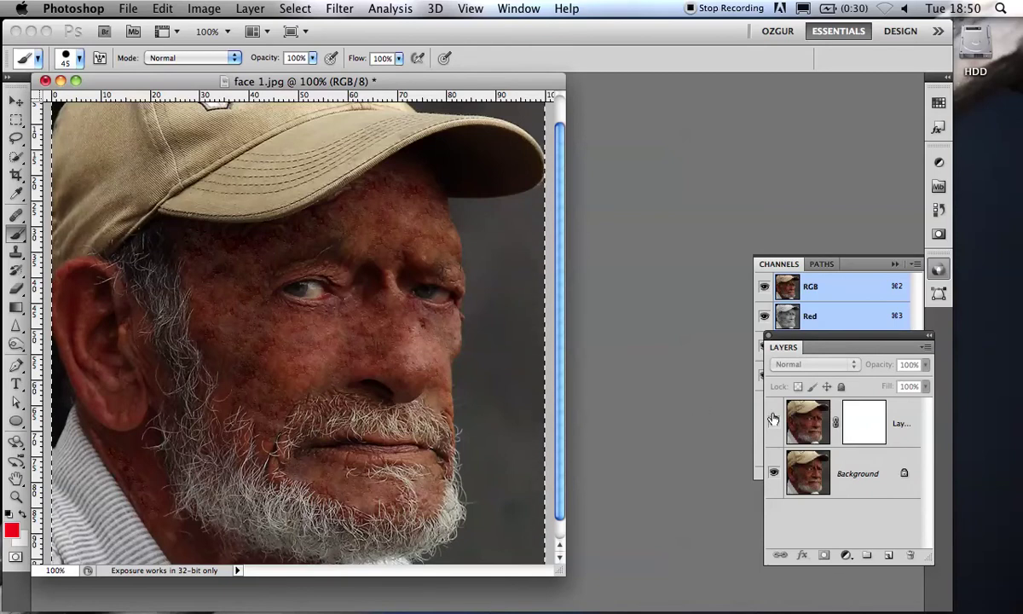
pyautogui.click(902, 424)
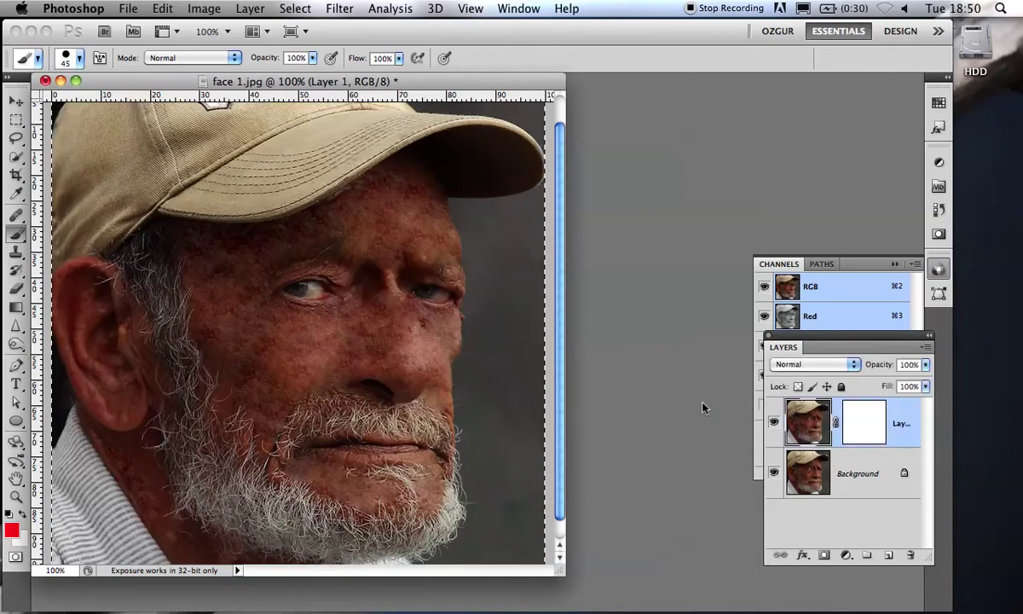
# Step: Paste the copied Red channel into Layer 1's mask and return to the layer's image
pyautogui.click(863, 426)
pyautogui.keyDown('alt'); pyautogui.click(864, 427); pyautogui.keyUp('alt')
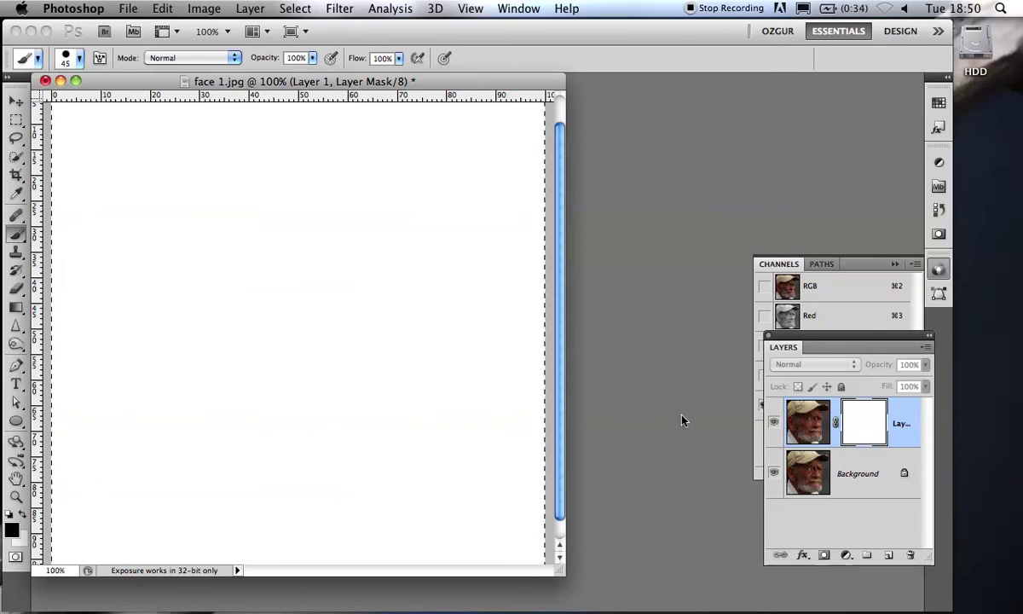
pyautogui.press('super+v')
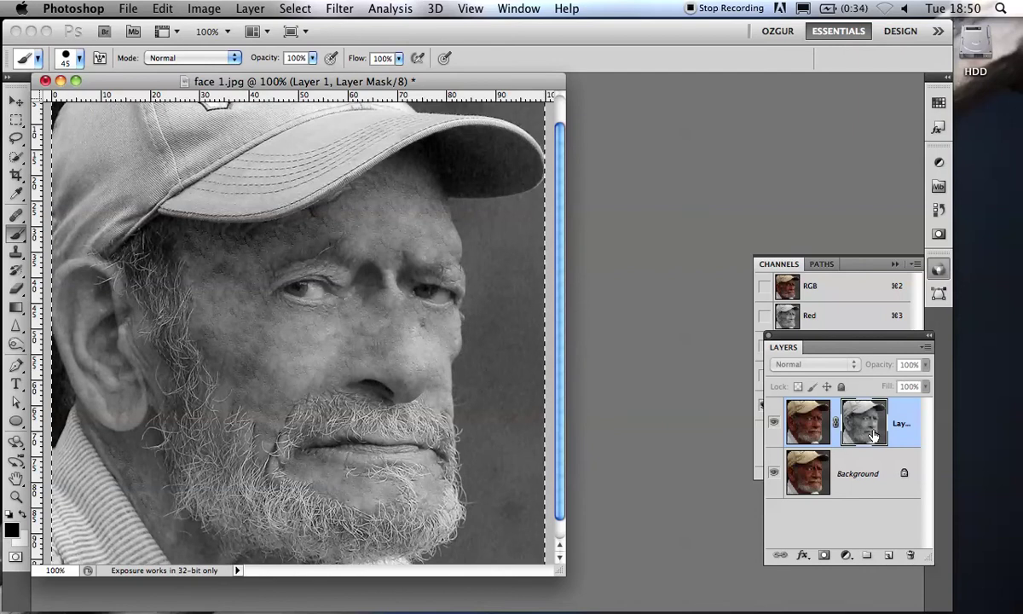
pyautogui.click(813, 433)
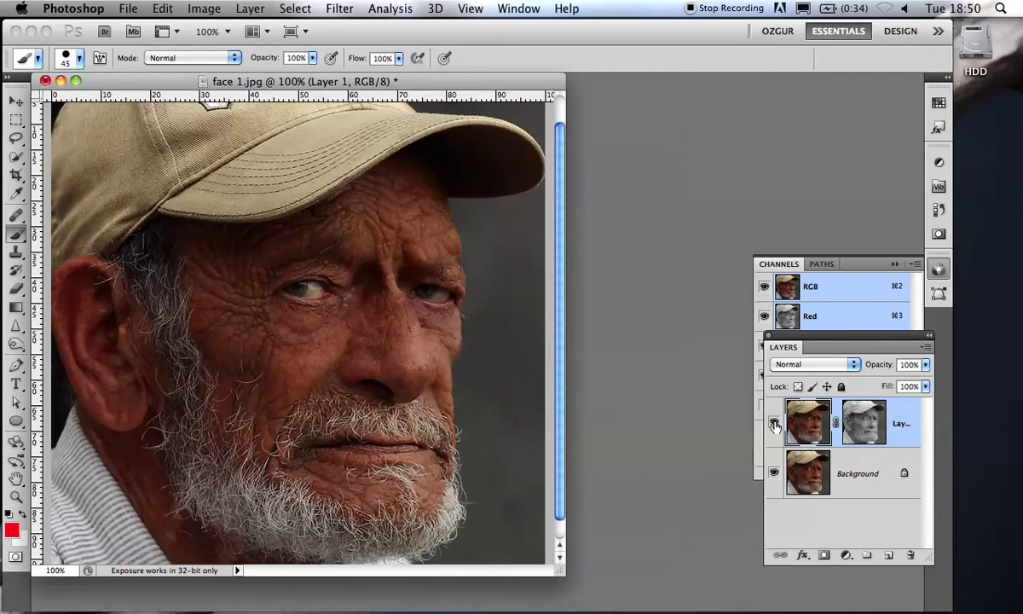
# Step: Toggle Layer 1's visibility repeatedly to compare the masked retouching with the original wrinkles
pyautogui.click(774, 424)
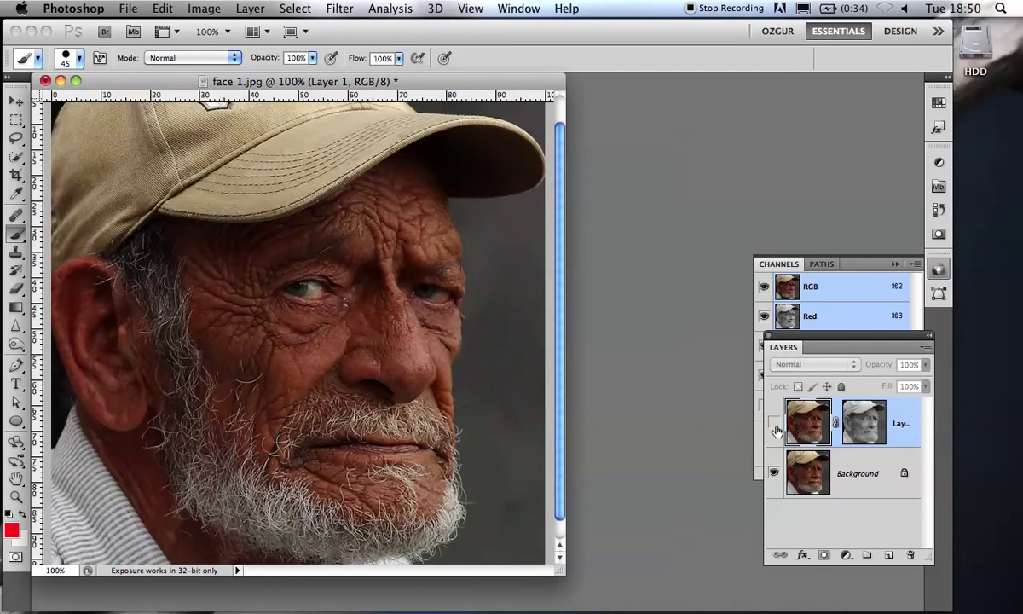
pyautogui.click(775, 427)
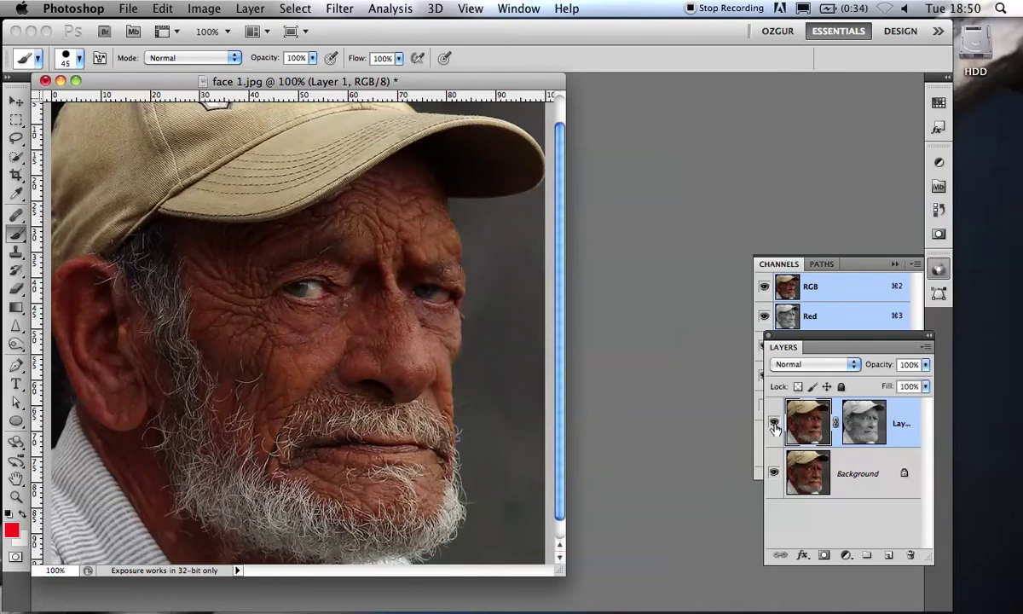
pyautogui.click(775, 426)
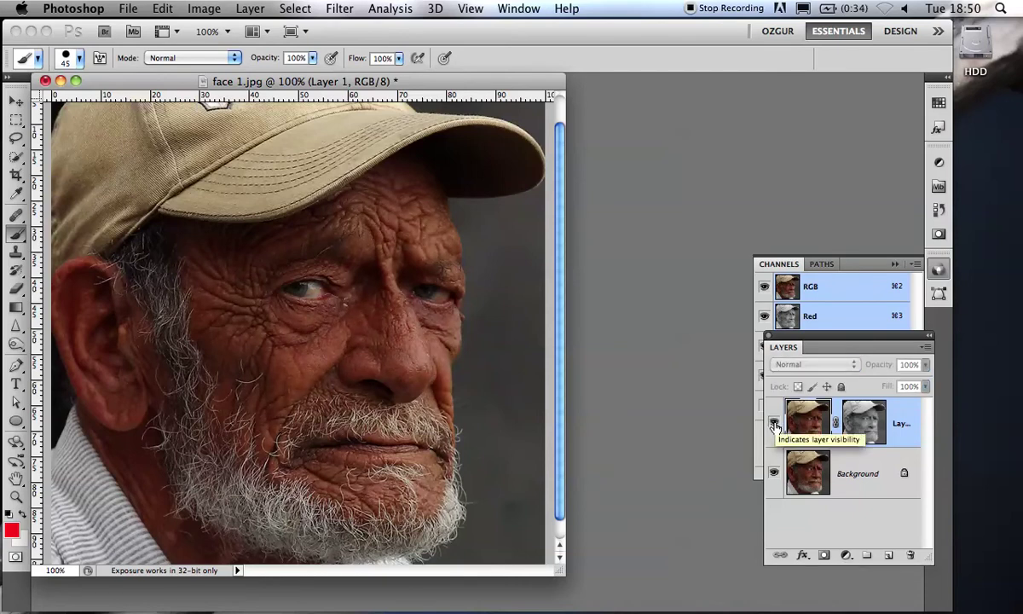
pyautogui.click(775, 426)
pyautogui.click(776, 426)
pyautogui.click(776, 426)
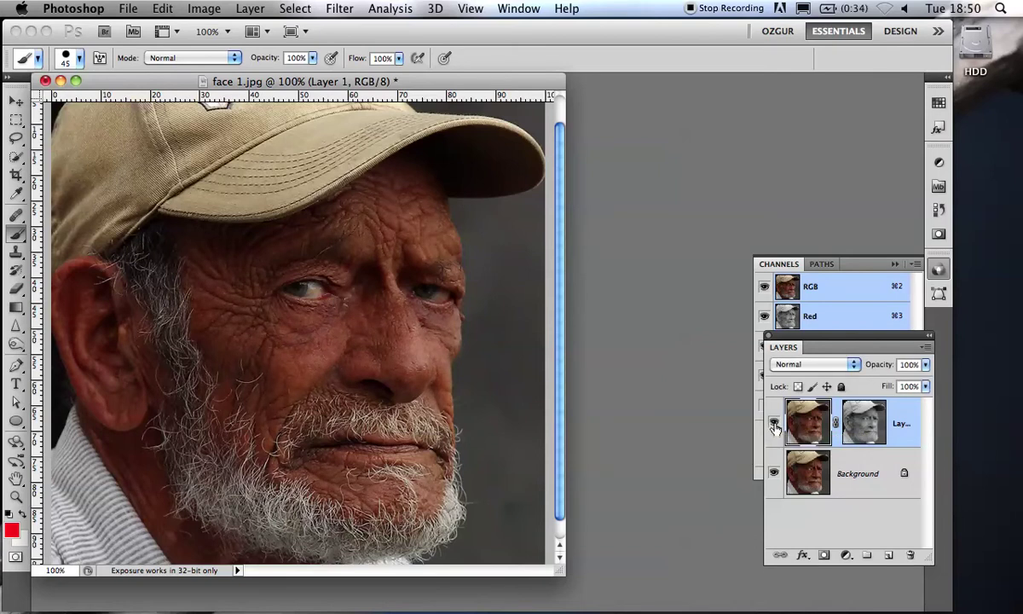
pyautogui.click(775, 426)
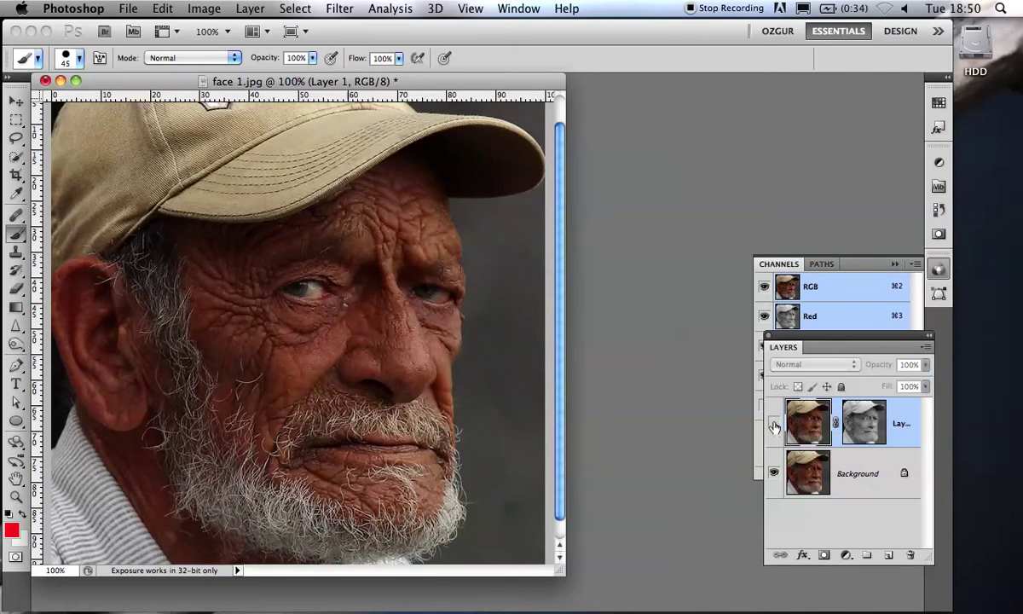
pyautogui.click(775, 427)
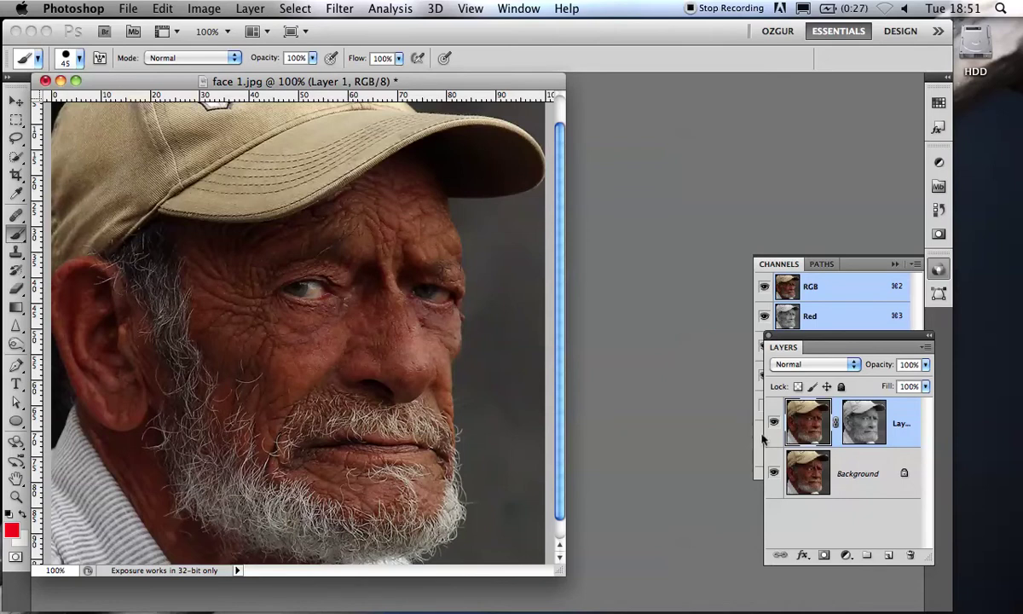
pyautogui.click(773, 425)
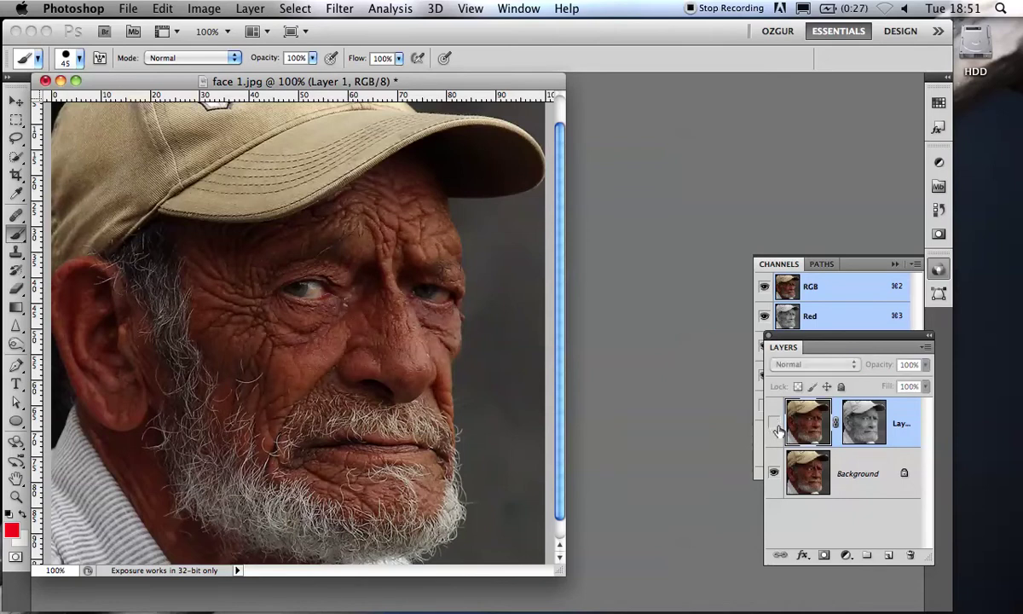
pyautogui.click(773, 424)
pyautogui.click(773, 424)
# Step: Close face 1.jpg without saving and open face 2.jpg from the Retouching - Feb 7 2012 folder
pyautogui.click(45, 80)
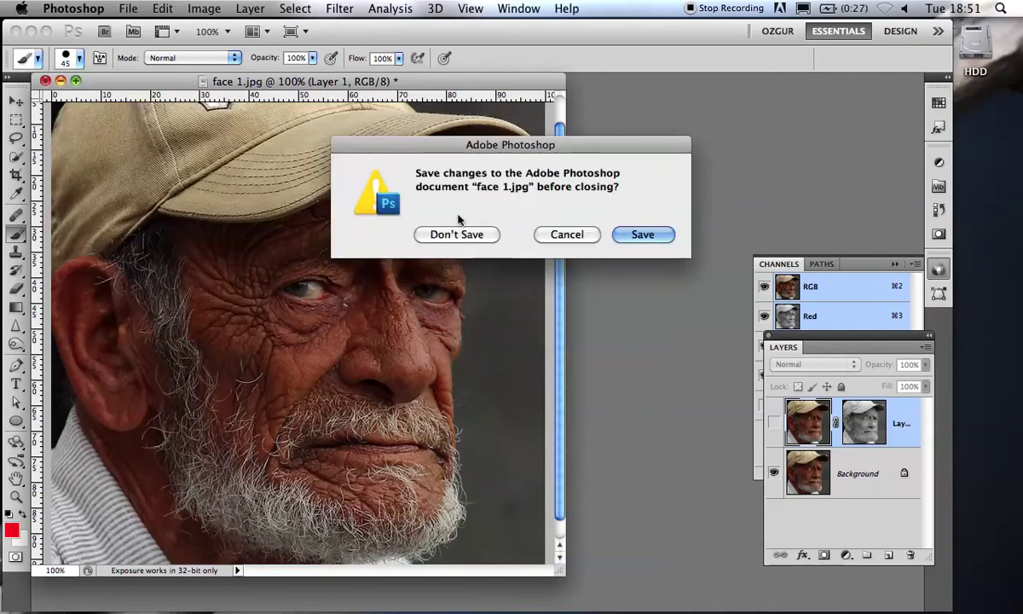
pyautogui.click(468, 233)
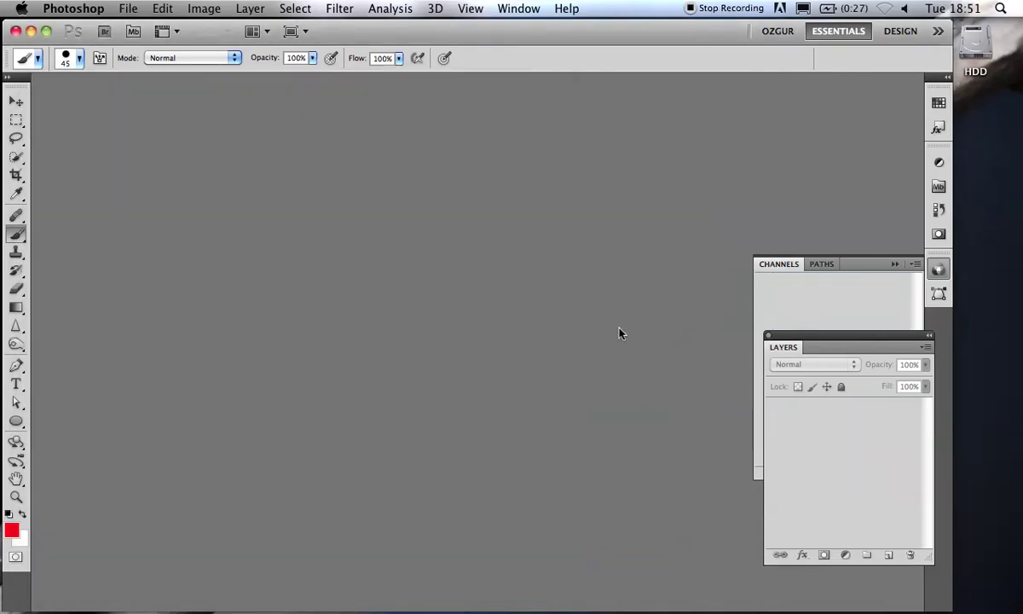
pyautogui.click(128, 8)
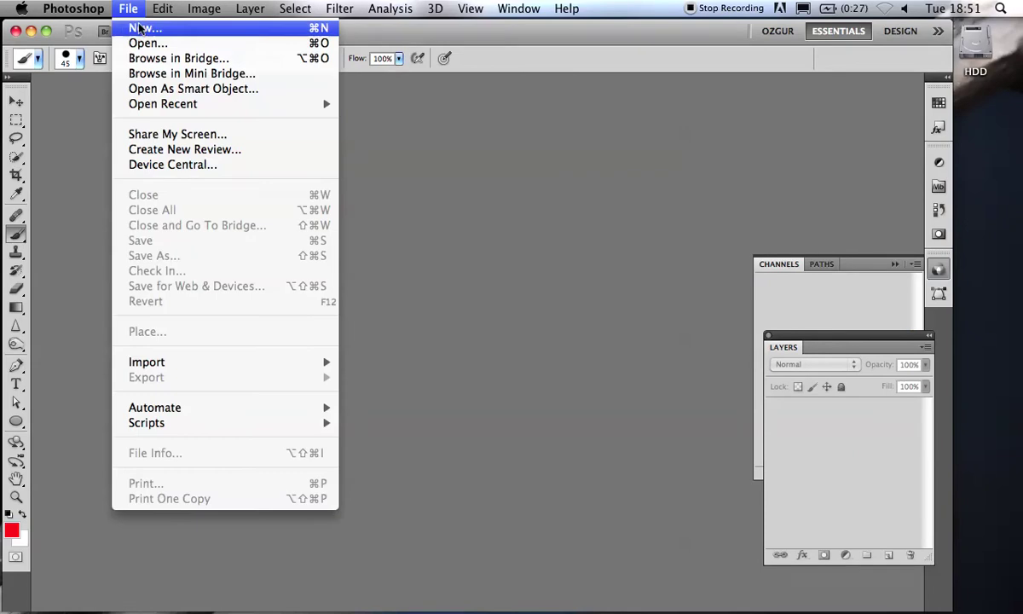
pyautogui.click(139, 41)
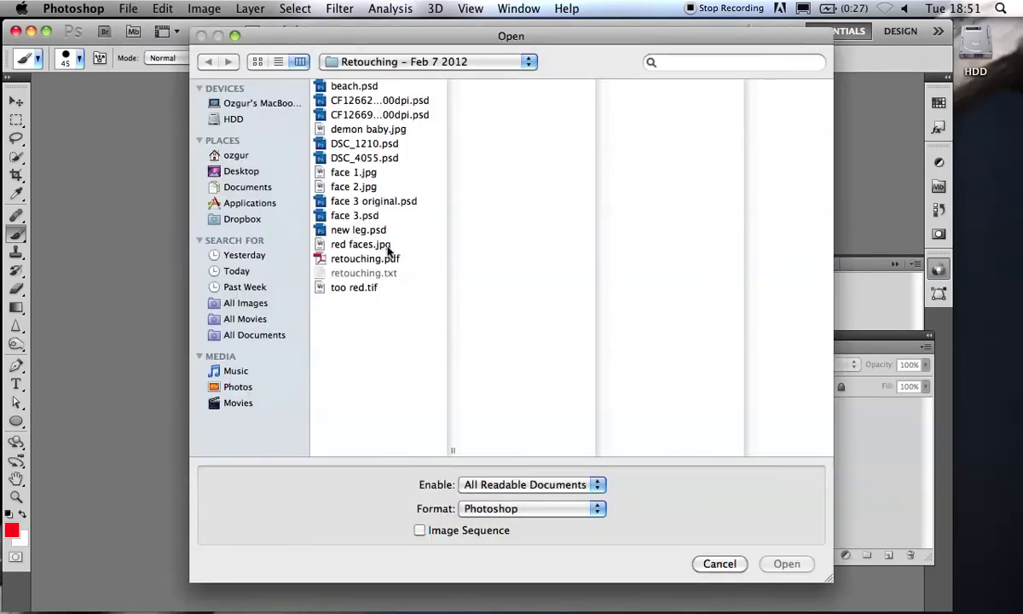
pyautogui.click(365, 187)
pyautogui.click(785, 564)
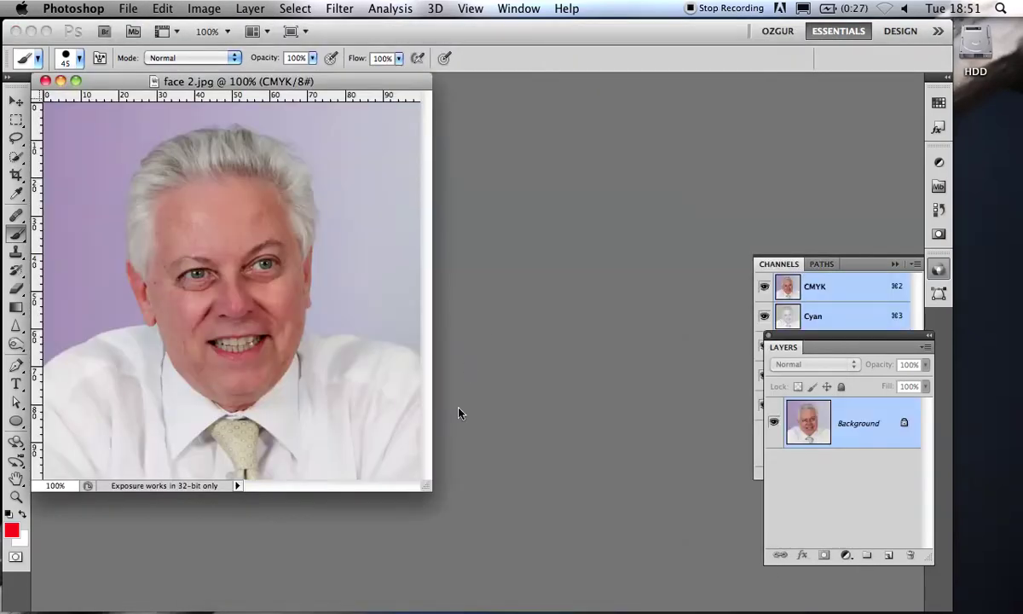
# Step: Make room around the portrait and uncover the Channels panel, and duplicate the Background onto a new layer
pyautogui.moveTo(423, 489); pyautogui.dragTo(530, 582)
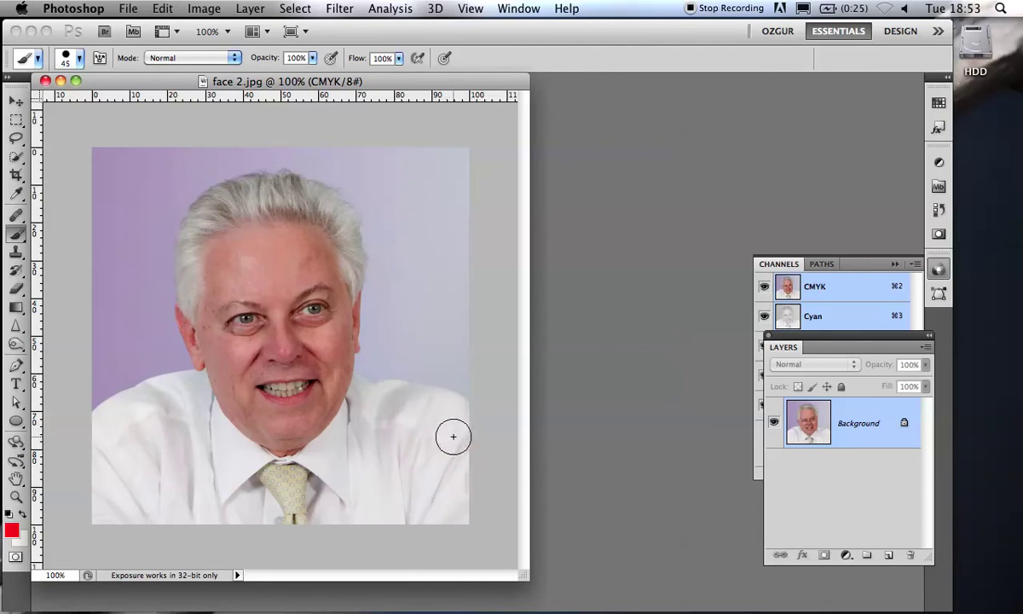
pyautogui.moveTo(804, 339); pyautogui.dragTo(636, 278)
pyautogui.press('super+j')
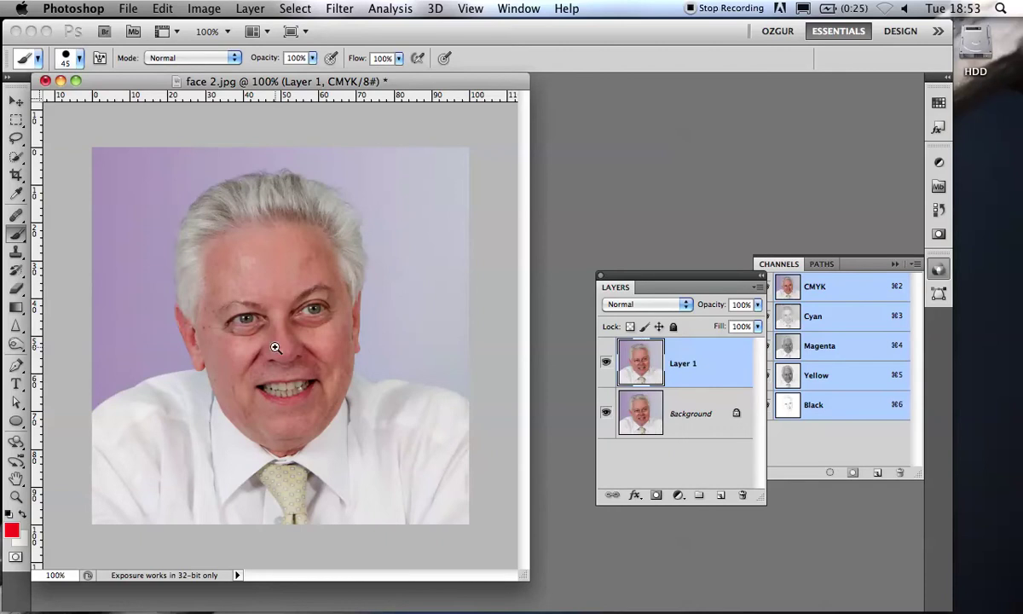
# Step: Heal the bags and wrinkles under both eyes on Layer 1 with a 20 px Healing Brush, sampling clean skin from the forehead
pyautogui.moveTo(267, 312); pyautogui.dragTo(343, 376)
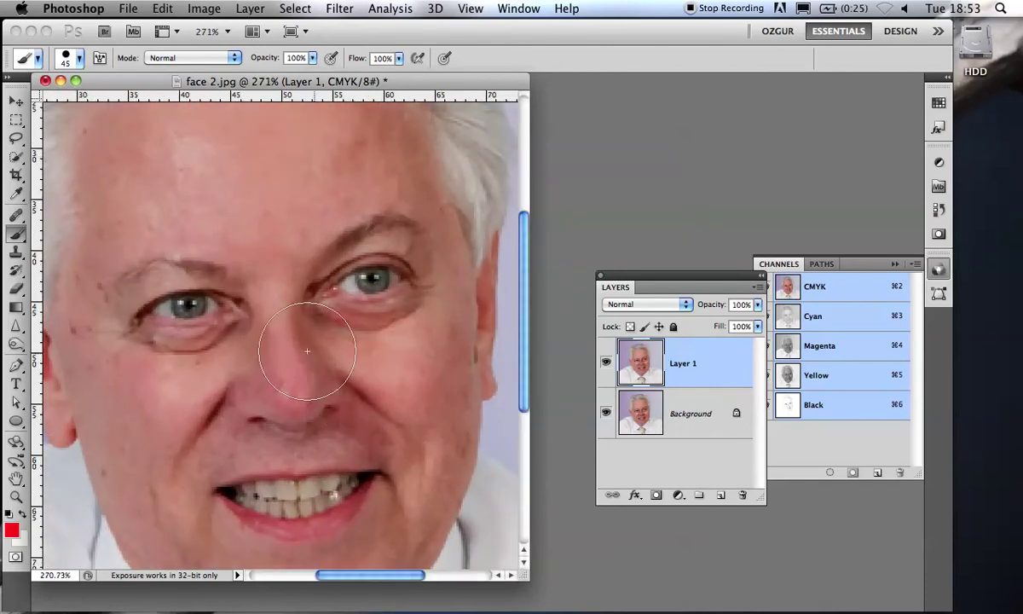
pyautogui.click(17, 227)
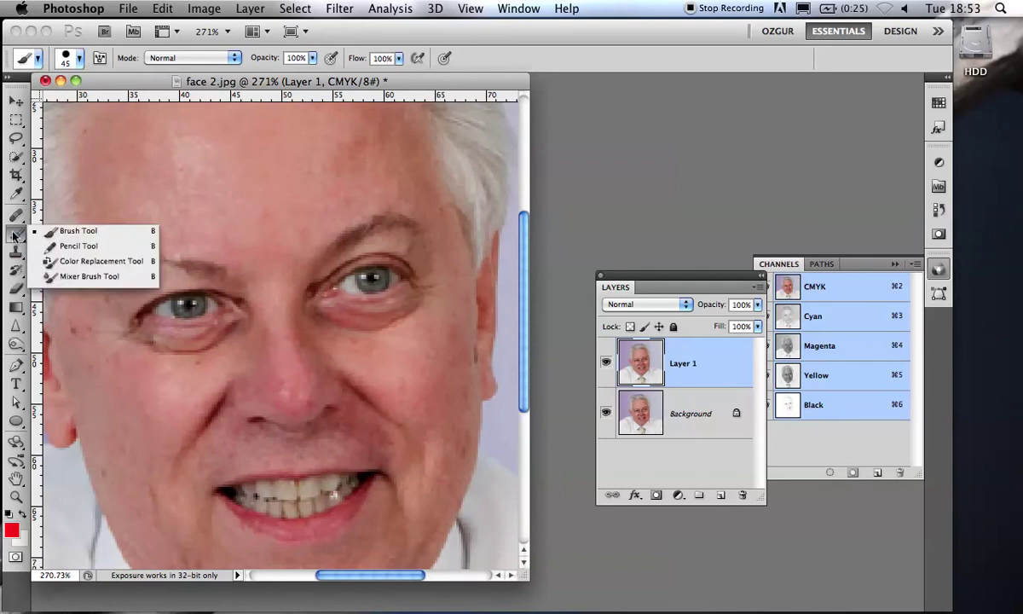
pyautogui.click(16, 211)
pyautogui.moveTo(16, 211); pyautogui.dragTo(89, 219)
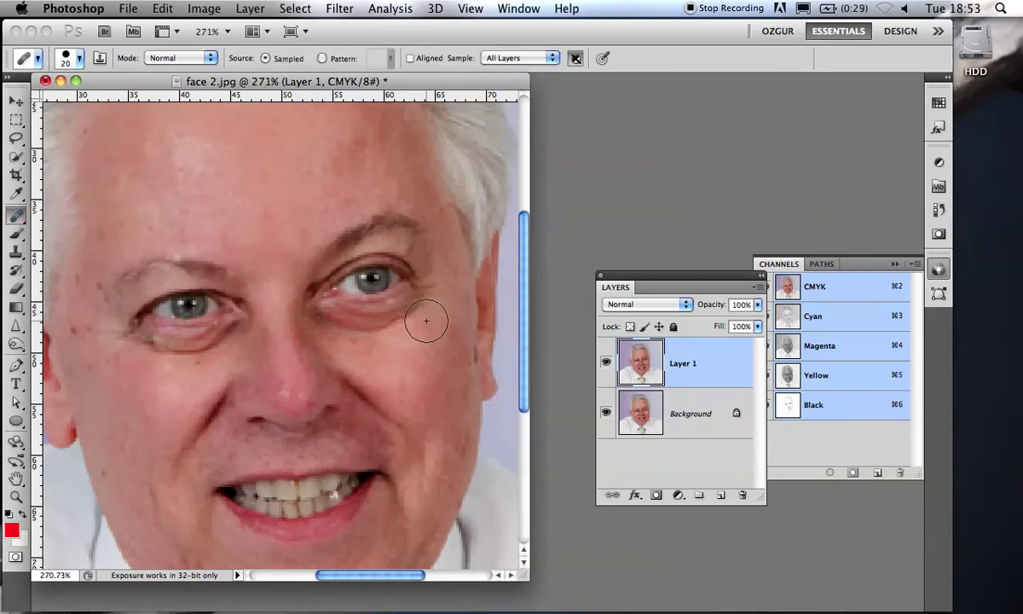
pyautogui.keyDown('alt'); pyautogui.click(263, 161); pyautogui.keyUp('alt')
pyautogui.press(']')
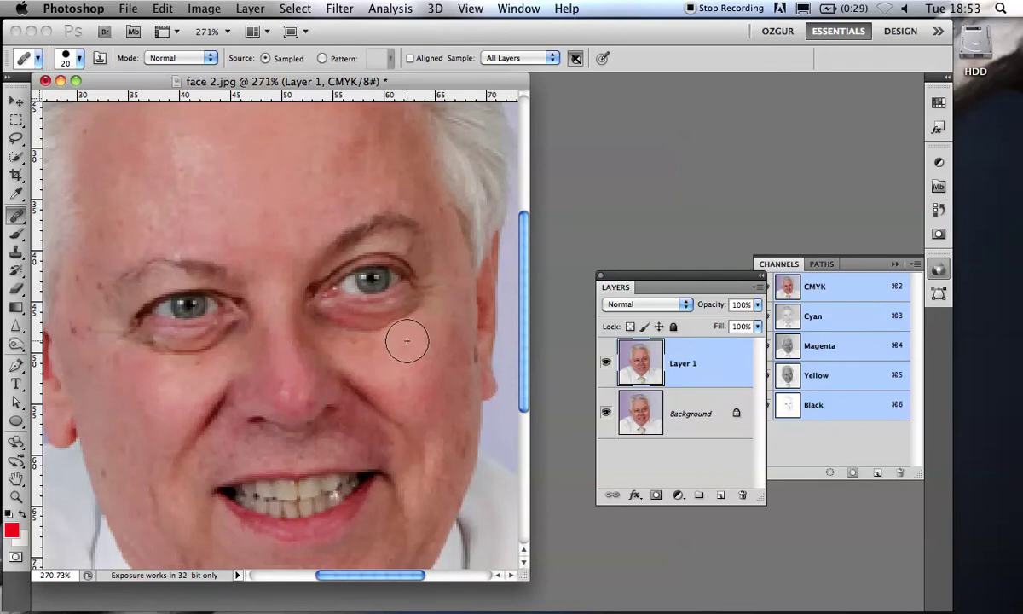
pyautogui.press('[')
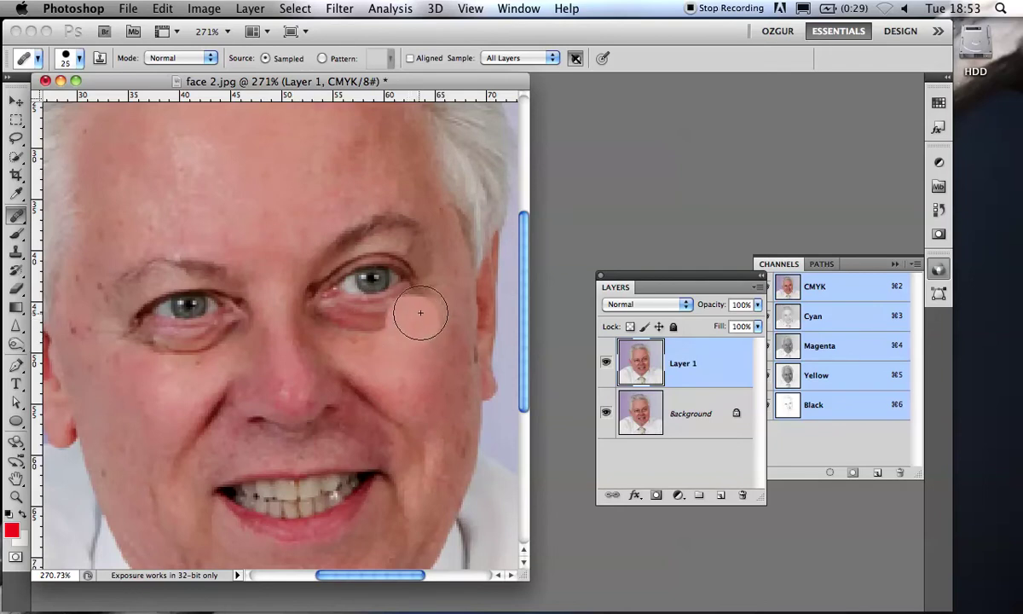
pyautogui.press('[')
pyautogui.moveTo(434, 296)
pyautogui.mouseDown()
pyautogui.moveTo(418, 298)
pyautogui.moveTo(361, 324)
pyautogui.mouseUp()
pyautogui.moveTo(318, 324); pyautogui.dragTo(318, 325)
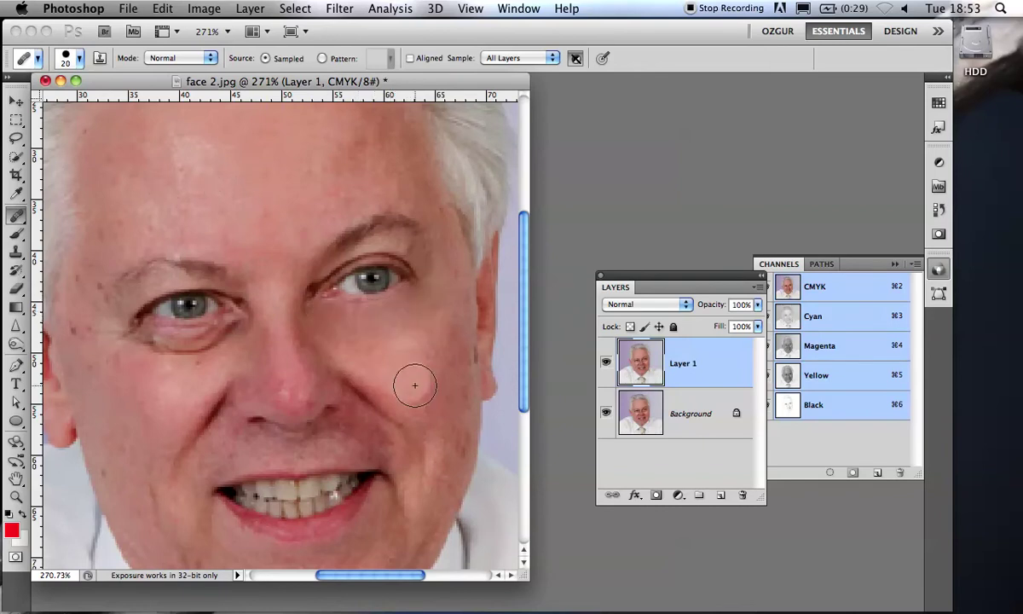
pyautogui.moveTo(238, 337)
pyautogui.mouseDown()
pyautogui.moveTo(207, 350)
pyautogui.moveTo(241, 333)
pyautogui.moveTo(205, 347)
pyautogui.moveTo(181, 347)
pyautogui.moveTo(216, 339)
pyautogui.moveTo(123, 328)
pyautogui.mouseUp()
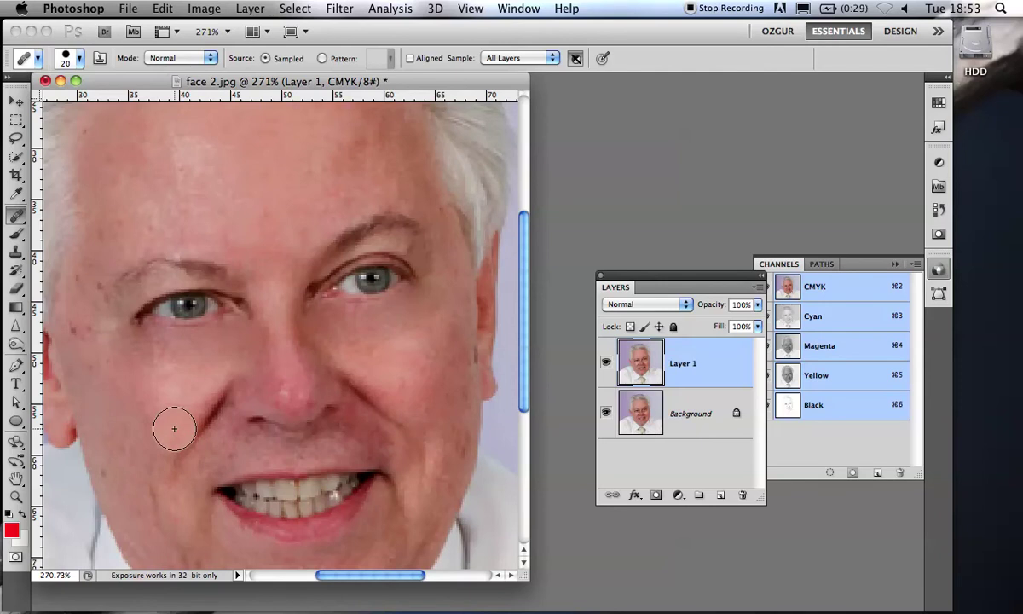
# Step: Set the healed Layer 1's opacity to 38%, compare it with the original, and merge it down into the Background
pyautogui.press('super+minus')
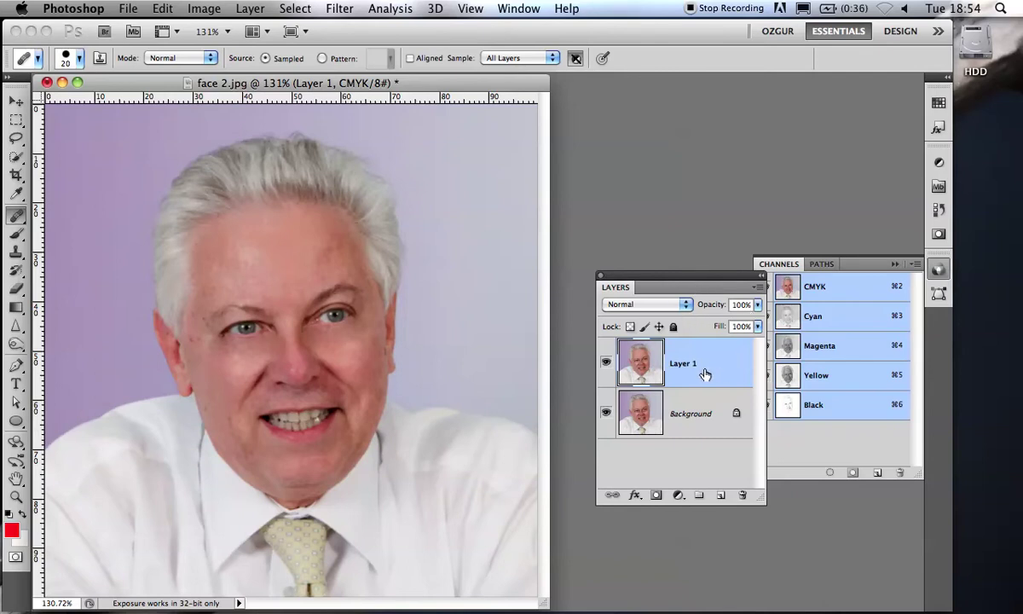
pyautogui.click(607, 362)
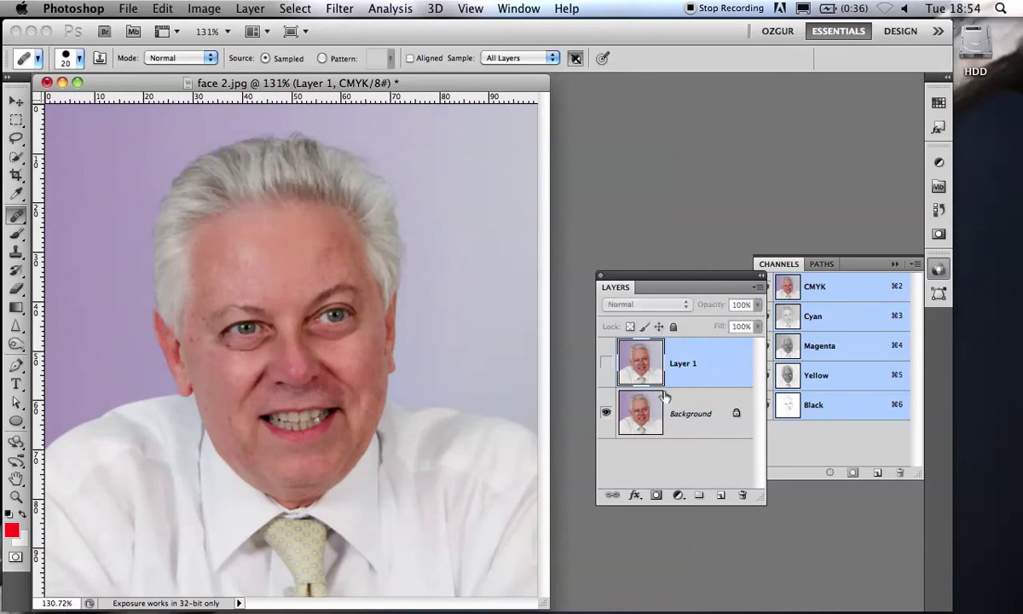
pyautogui.click(606, 364)
pyautogui.moveTo(708, 303); pyautogui.dragTo(658, 310)
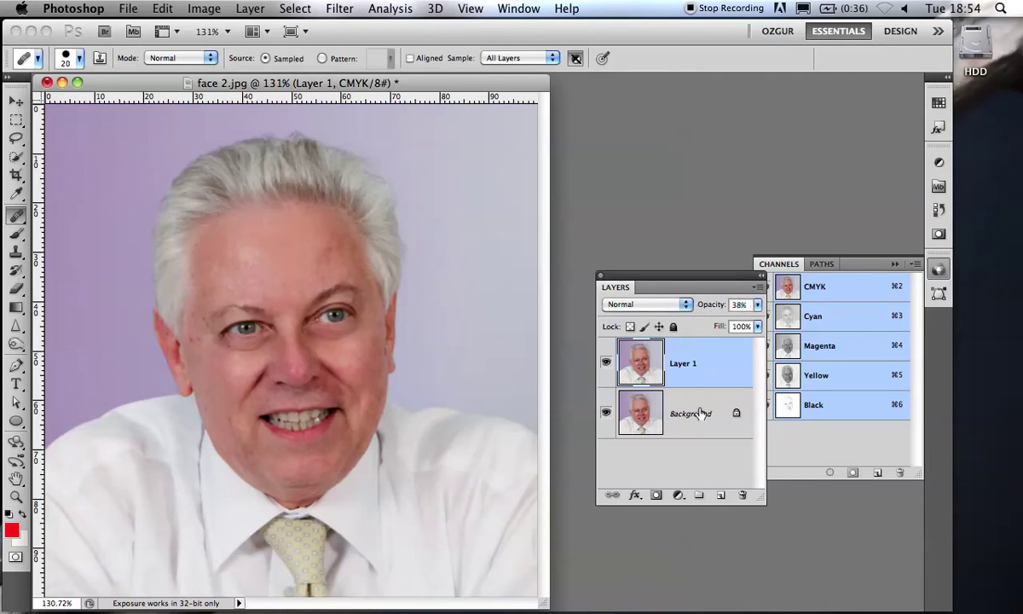
pyautogui.click(606, 364)
pyautogui.click(607, 364)
pyautogui.press('super+e')
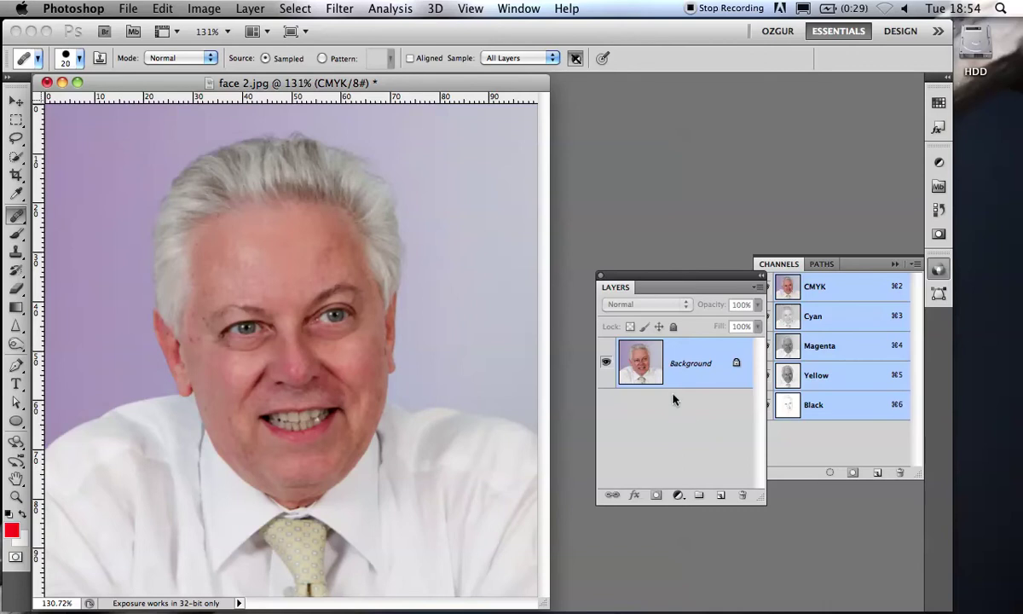
pyautogui.moveTo(292, 356); pyautogui.dragTo(366, 427)
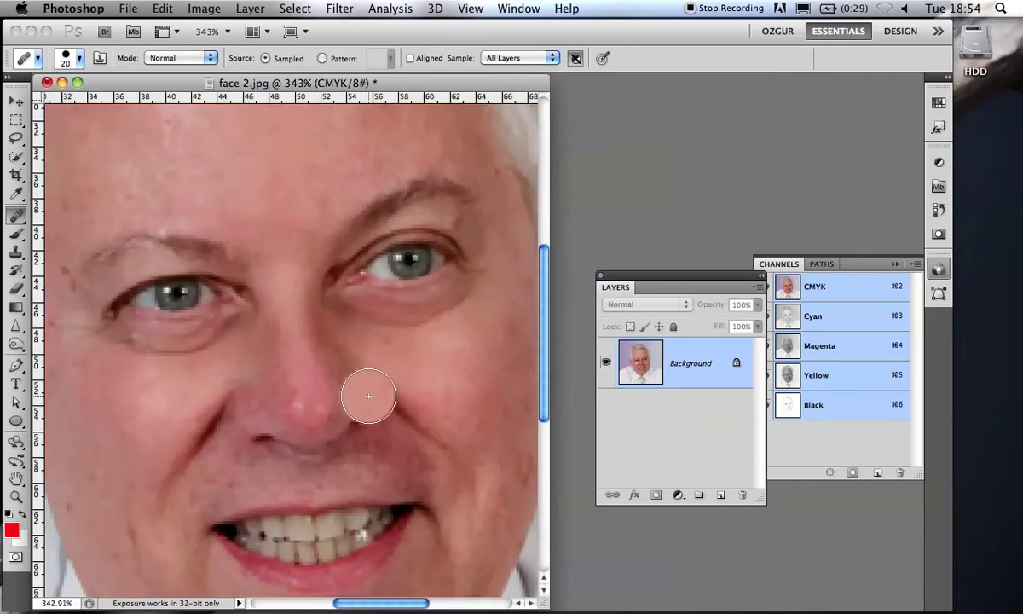
pyautogui.click(285, 304)
pyautogui.click(329, 375)
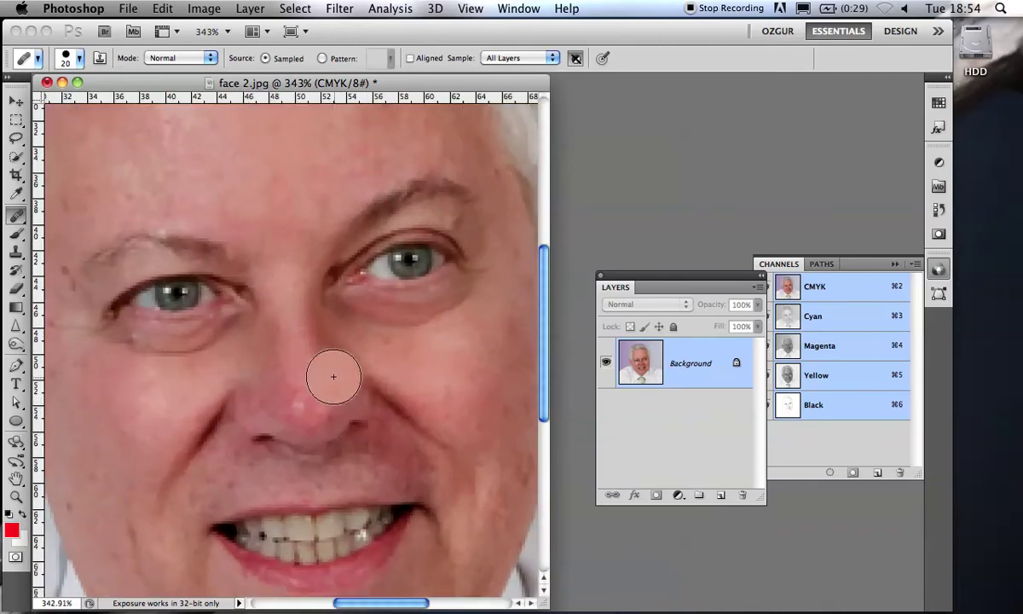
pyautogui.press('super+0')
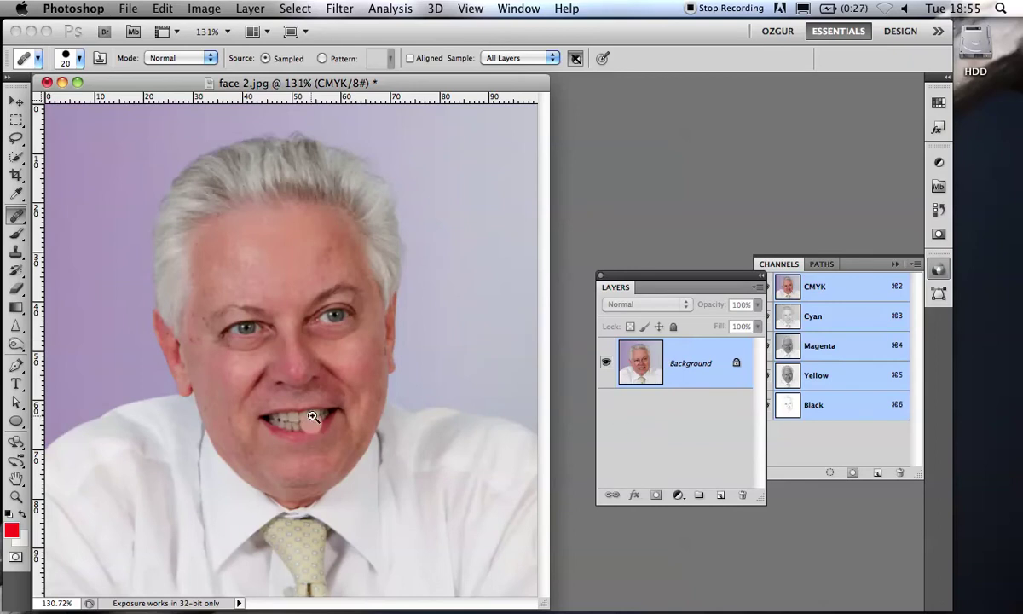
# Step: Outline the mouth with the Lasso tool, enclosing the teeth and the inner edges of the lips
pyautogui.moveTo(296, 417)
pyautogui.mouseDown()
pyautogui.moveTo(398, 491)
pyautogui.moveTo(456, 477)
pyautogui.mouseUp()
pyautogui.moveTo(546, 603); pyautogui.dragTo(592, 608)
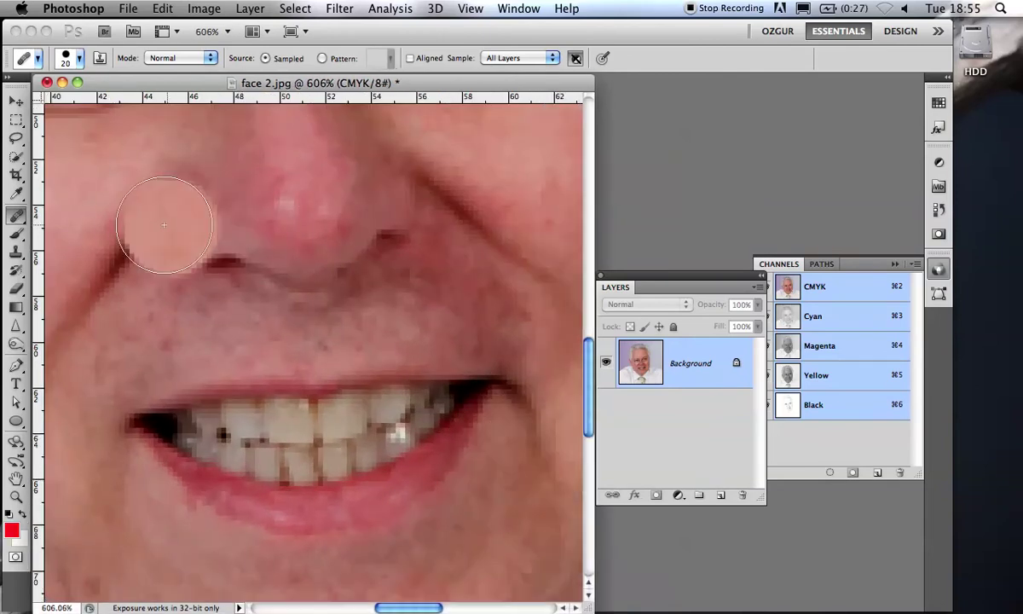
pyautogui.click(16, 138)
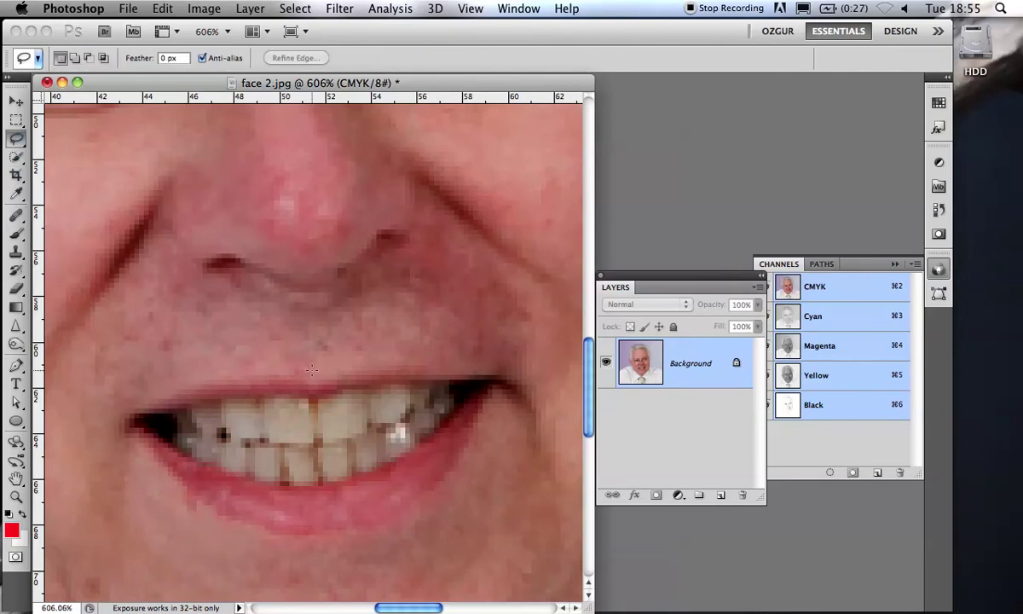
pyautogui.moveTo(311, 381)
pyautogui.mouseDown()
pyautogui.moveTo(248, 386)
pyautogui.moveTo(131, 419)
pyautogui.moveTo(211, 482)
pyautogui.moveTo(315, 504)
pyautogui.moveTo(427, 463)
pyautogui.moveTo(491, 381)
pyautogui.moveTo(394, 370)
pyautogui.moveTo(281, 381)
pyautogui.mouseUp()
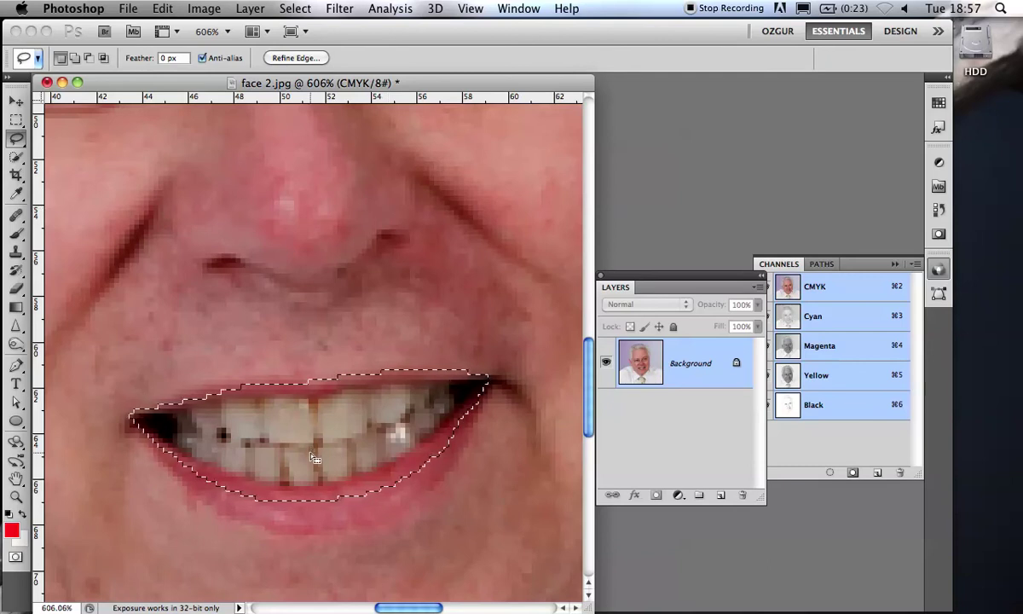
# Step: Refine the edge of the mouth selection with a 2.5 px feather, output to a selection
pyautogui.click(296, 58)
pyautogui.moveTo(807, 112); pyautogui.dragTo(672, 123)
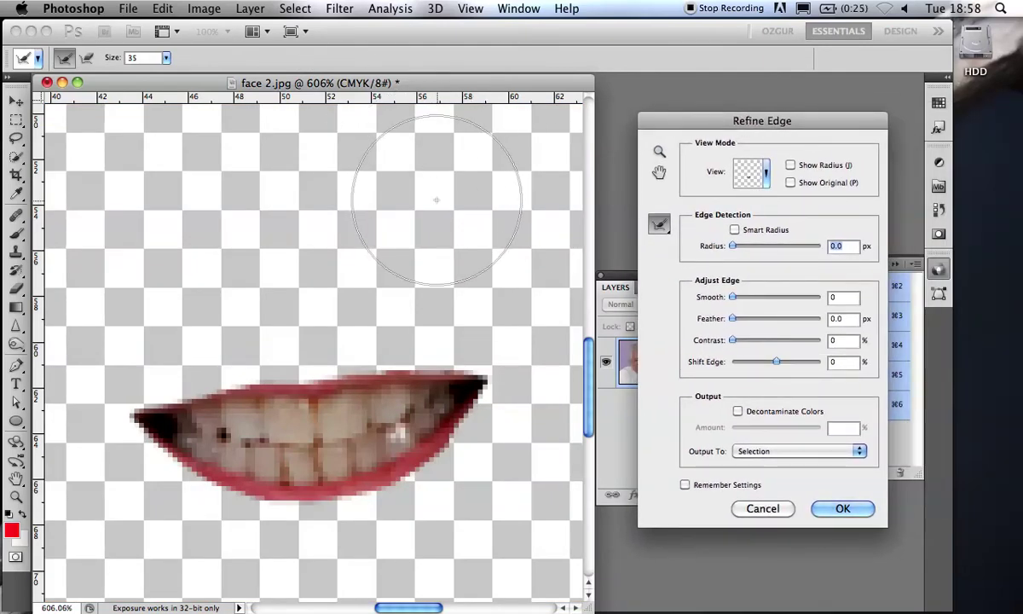
pyautogui.moveTo(697, 128); pyautogui.dragTo(593, 151)
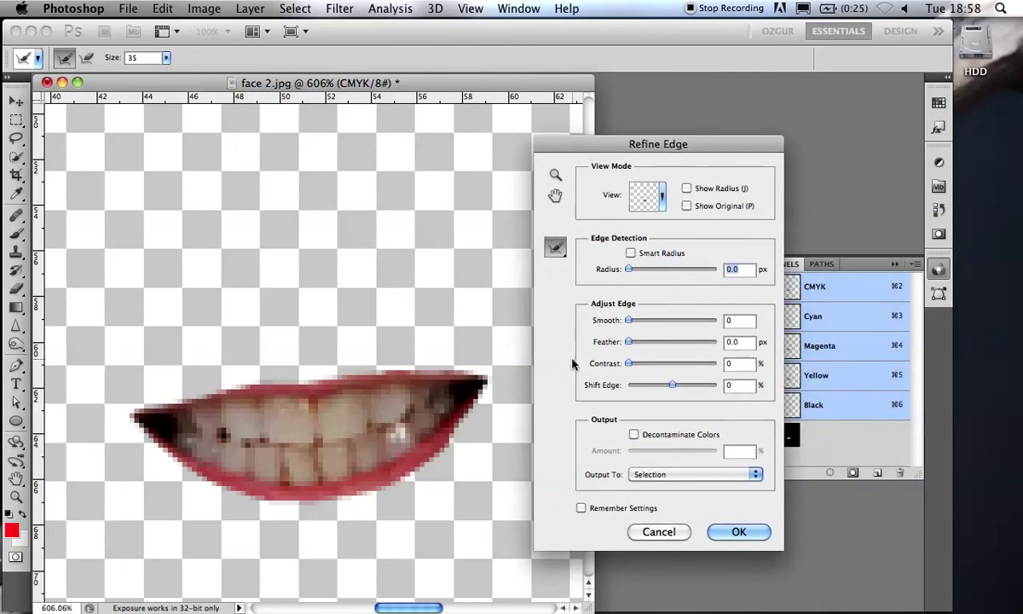
pyautogui.moveTo(630, 348); pyautogui.dragTo(639, 347)
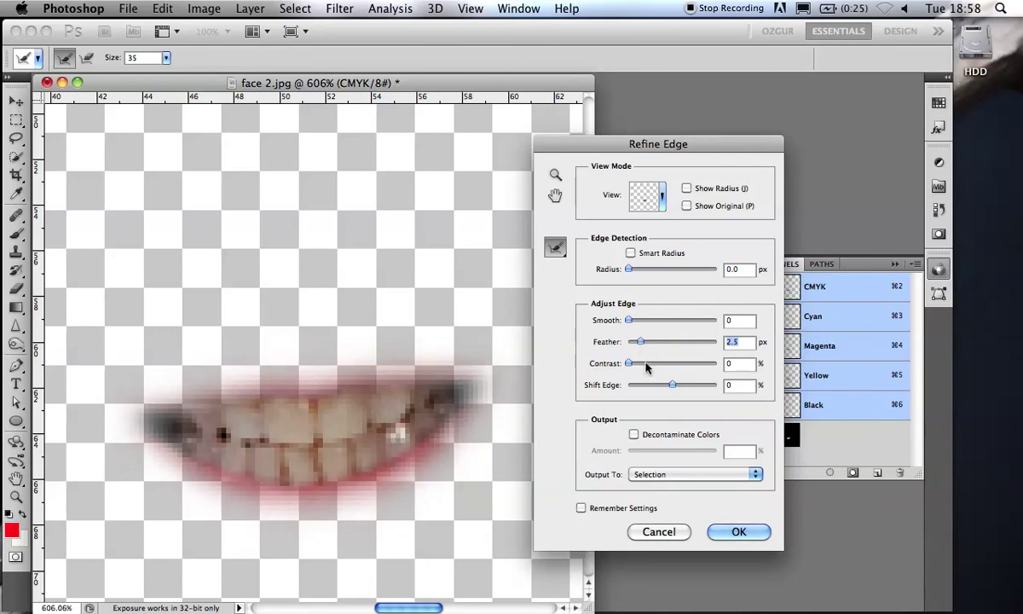
pyautogui.click(727, 533)
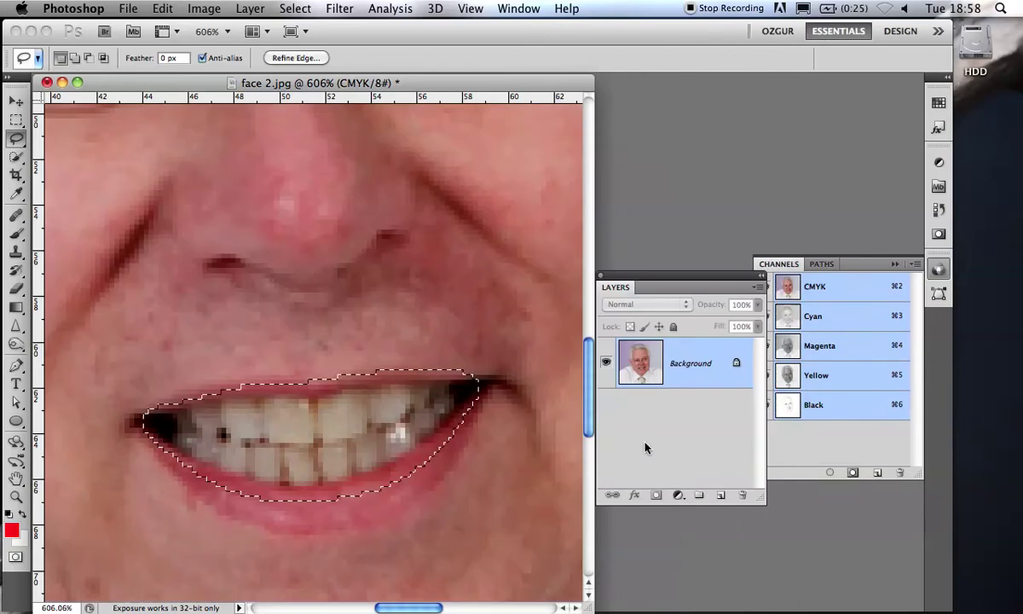
# Step: Copy the feathered mouth selection onto a new layer and check it alone with the Background hidden, then show the Background again
pyautogui.press('super+j')
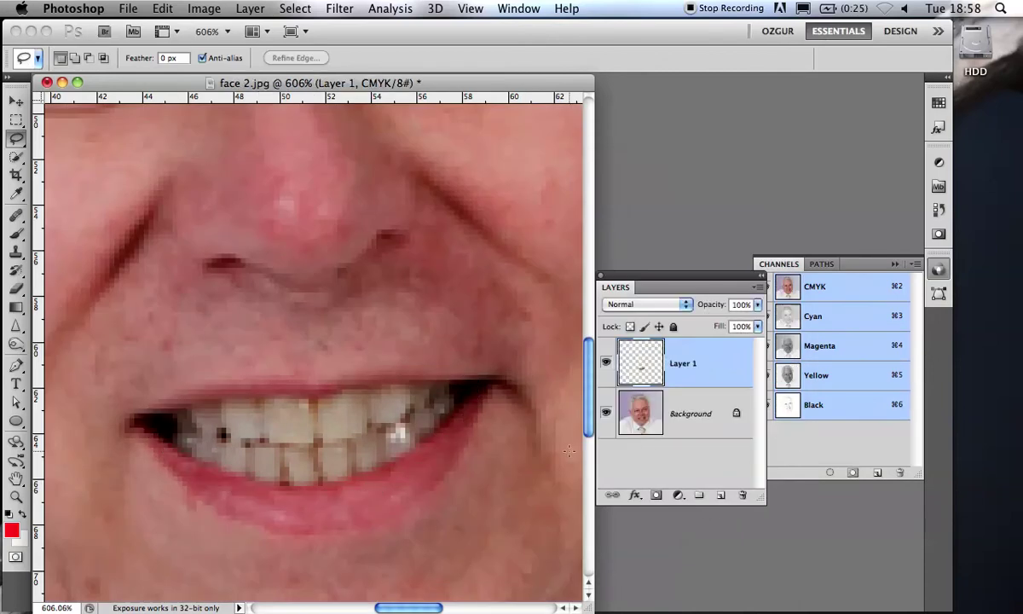
pyautogui.click(605, 412)
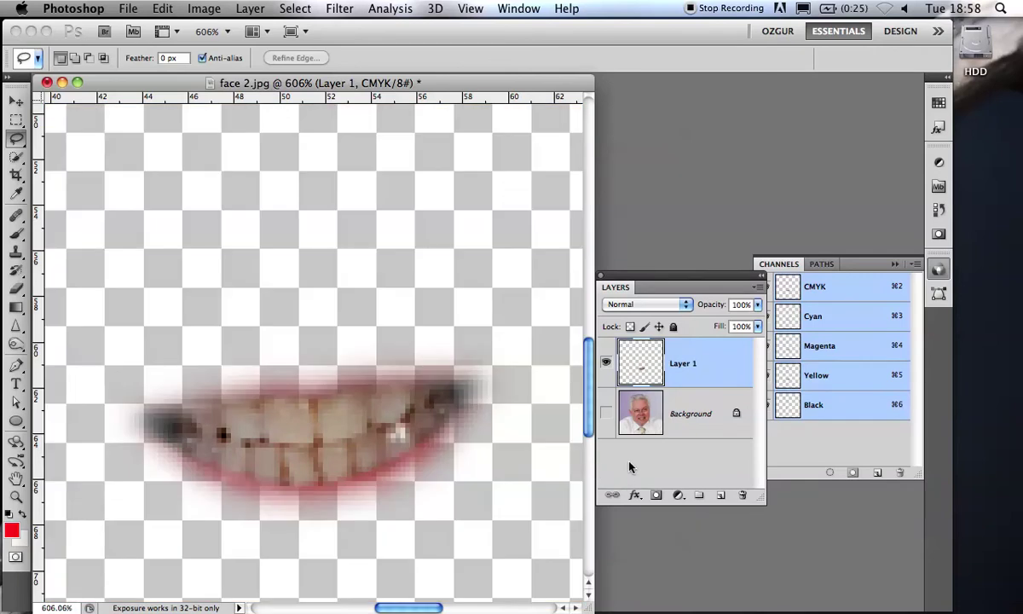
pyautogui.click(606, 413)
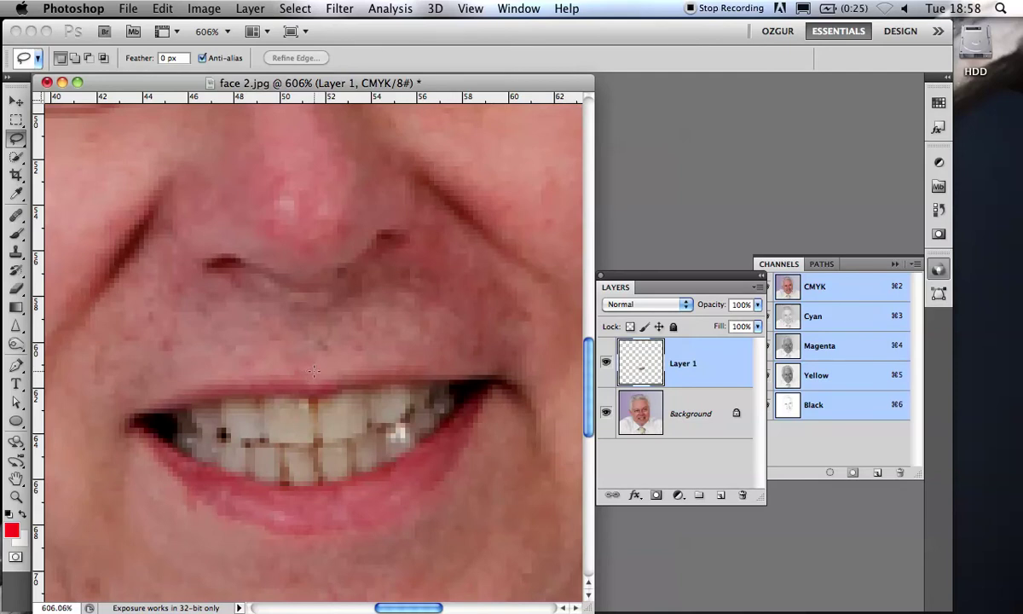
# Step: Look at the Dodge and Burn tools in turn and make the Dodge tool active
pyautogui.moveTo(16, 331)
pyautogui.mouseDown()
pyautogui.moveTo(25, 323)
pyautogui.moveTo(17, 343)
pyautogui.moveTo(65, 365)
pyautogui.moveTo(68, 345)
pyautogui.mouseUp()
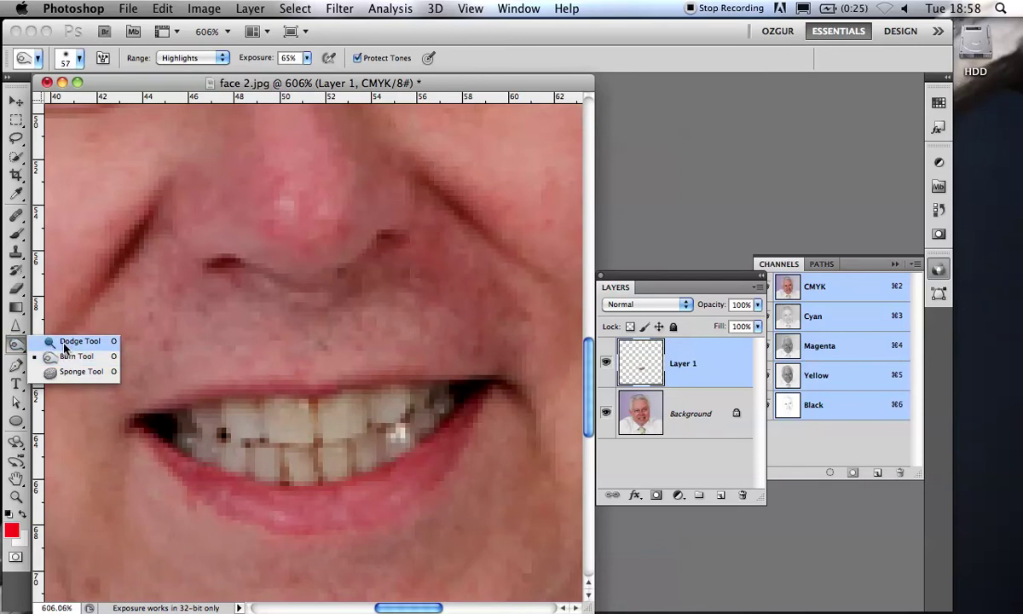
pyautogui.moveTo(63, 347)
pyautogui.mouseDown()
pyautogui.moveTo(76, 385)
pyautogui.moveTo(70, 345)
pyautogui.mouseUp()
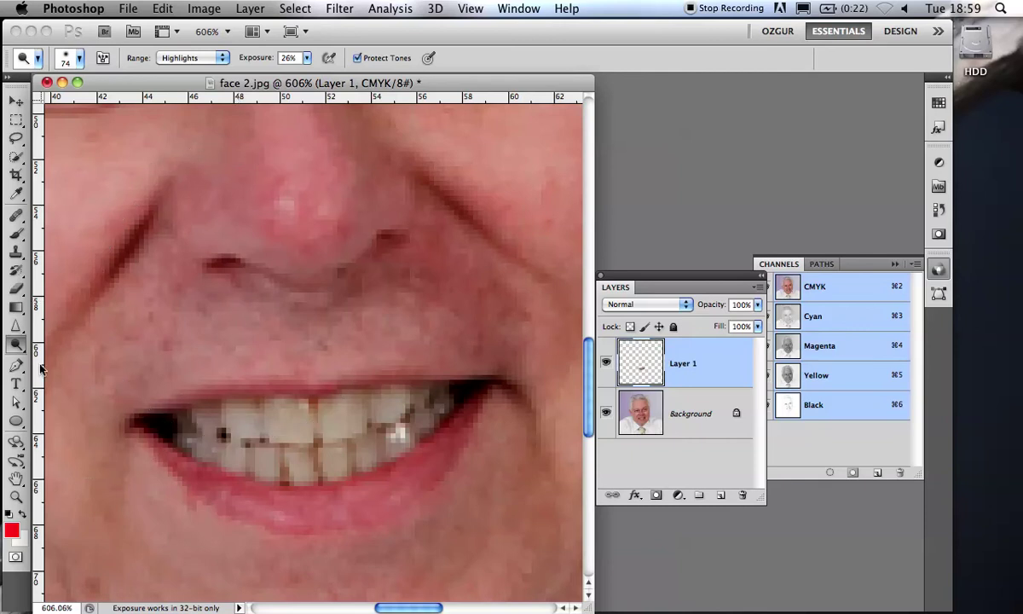
pyautogui.click(18, 344)
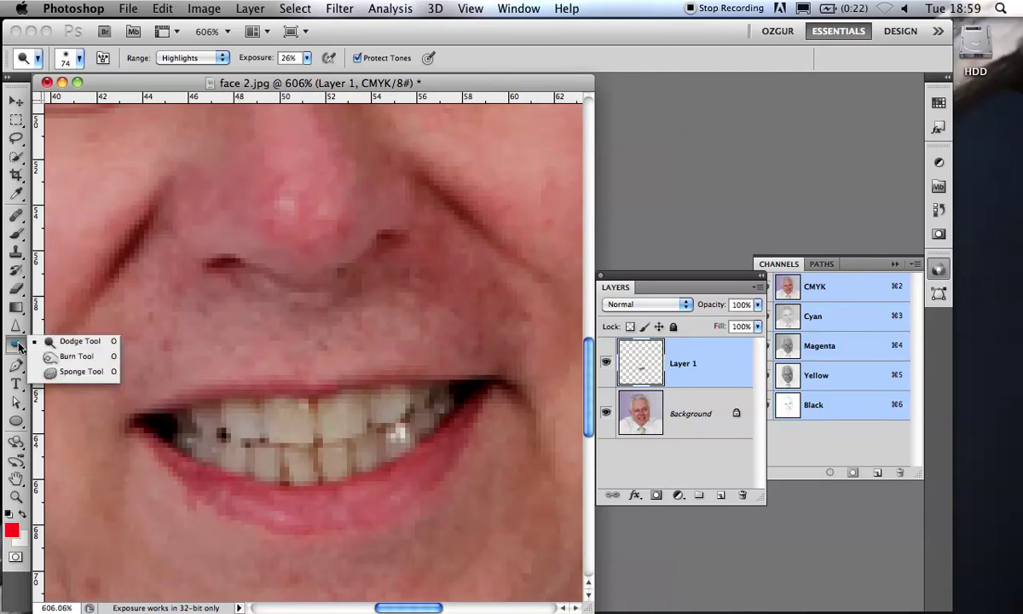
pyautogui.click(70, 357)
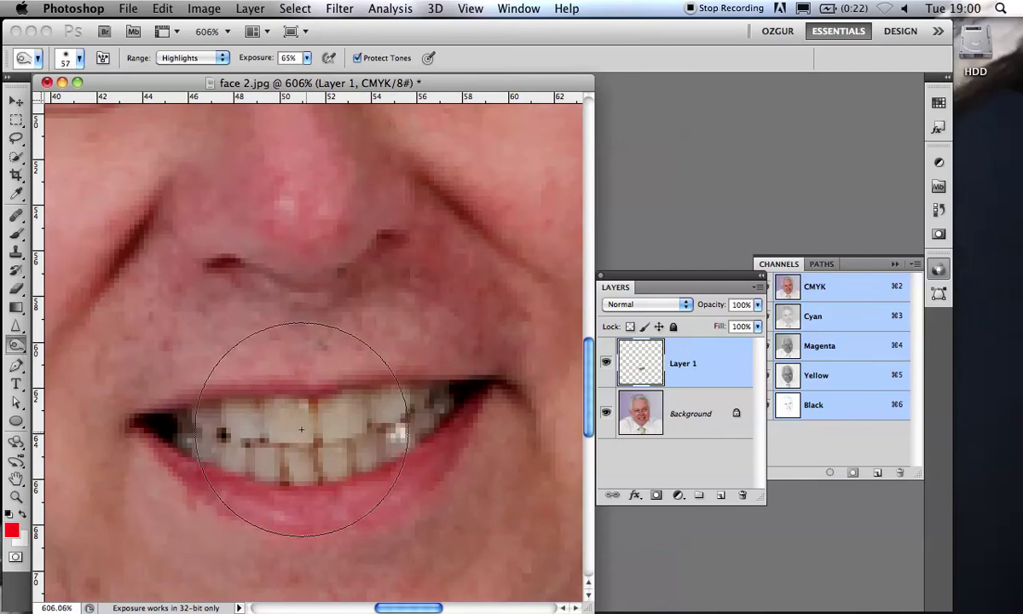
pyautogui.click(17, 348)
pyautogui.click(69, 341)
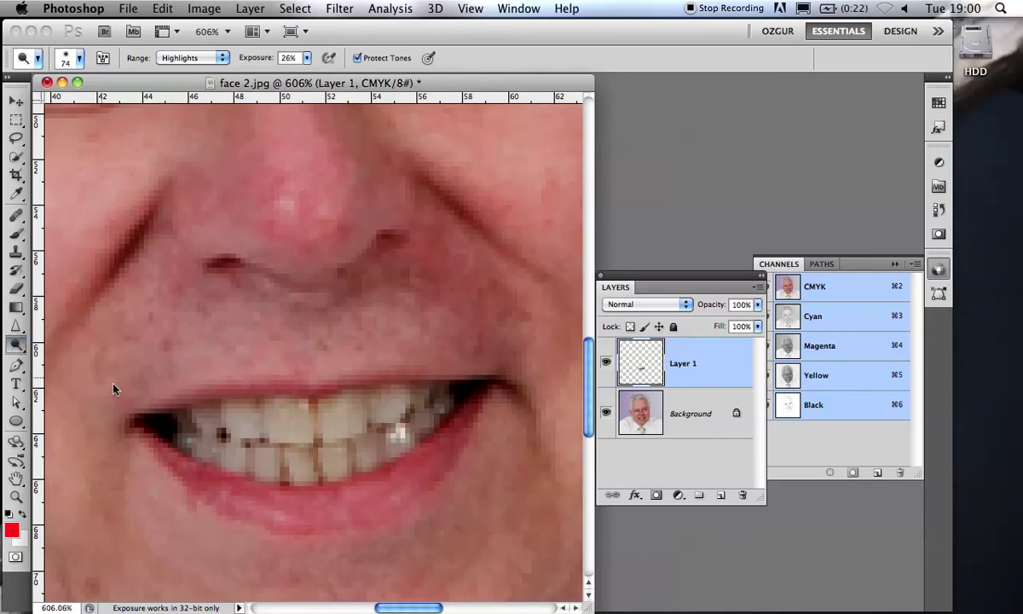
# Step: Try various larger and smaller sizes and hardness levels for the Dodge brush, and settle on a 20 px brush
pyautogui.press('[')
pyautogui.press('[')
pyautogui.press('[')
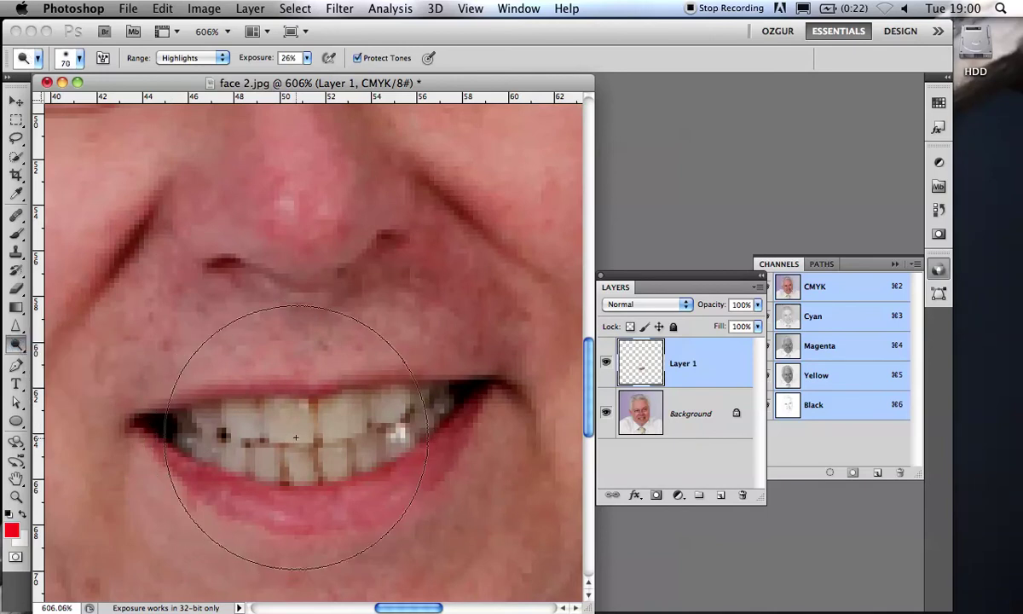
pyautogui.press('[')
pyautogui.press('[')
pyautogui.press('[')
pyautogui.press('[')
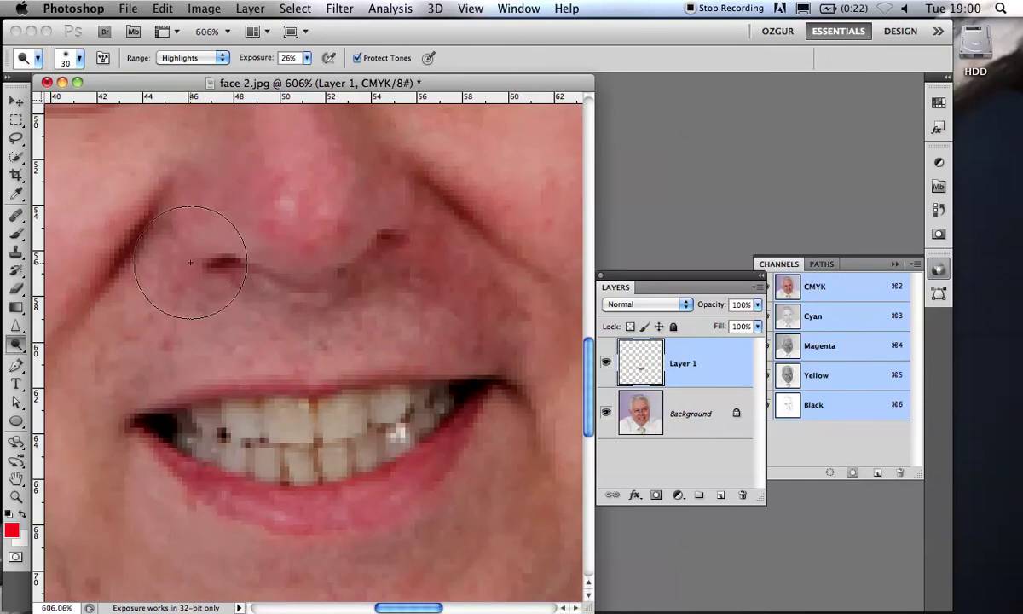
pyautogui.press(']')
pyautogui.press(']')
pyautogui.press(']')
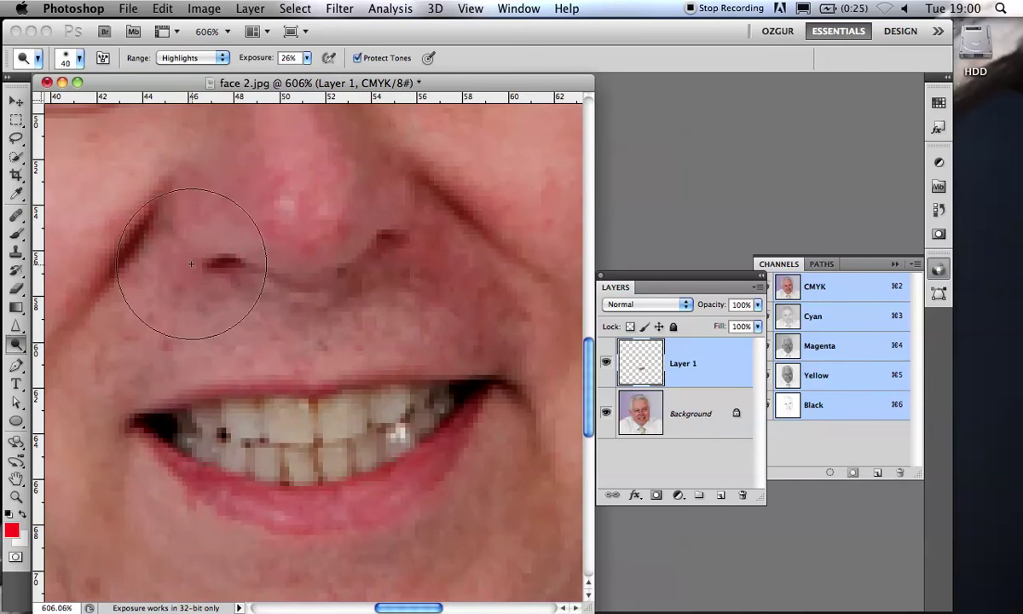
pyautogui.click(77, 60)
pyautogui.press('Return')
pyautogui.press('[')
pyautogui.press('[')
pyautogui.press('[')
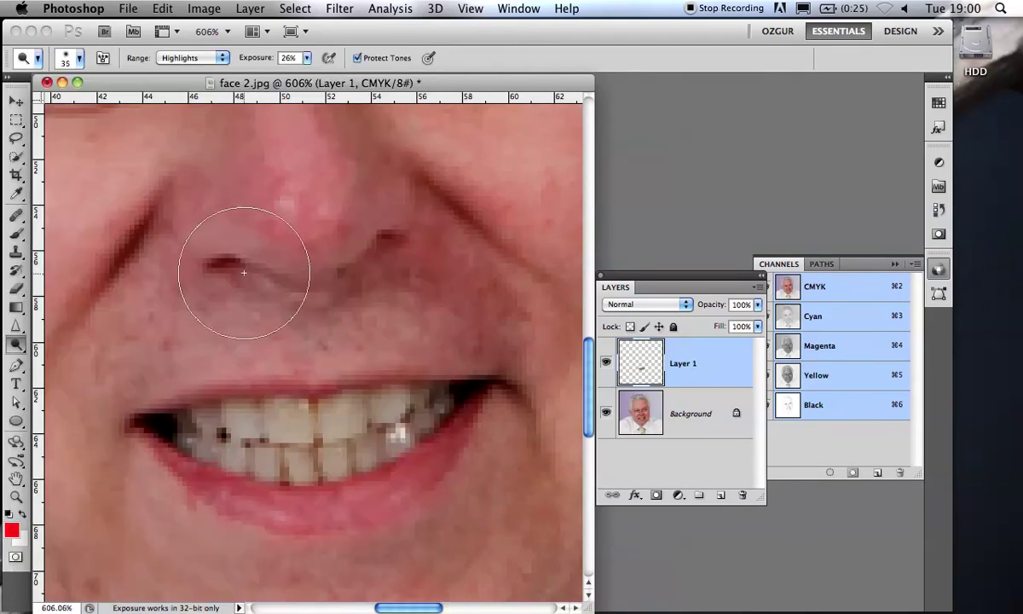
pyautogui.press(']')
pyautogui.press(']')
pyautogui.press('[')
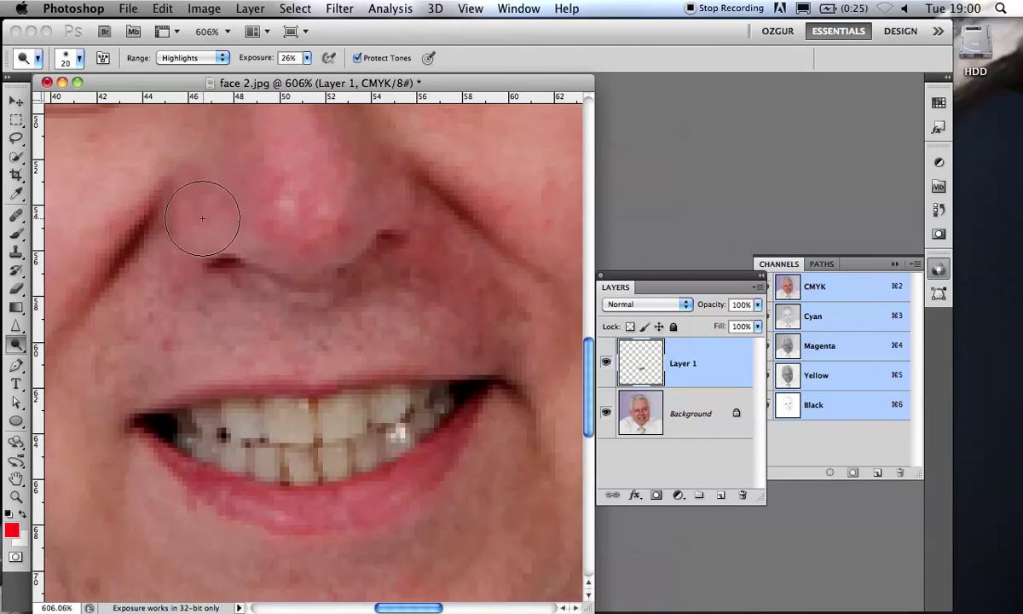
pyautogui.press(']')
pyautogui.press(']')
pyautogui.press(']')
pyautogui.press(']')
pyautogui.press(']')
pyautogui.press(']')
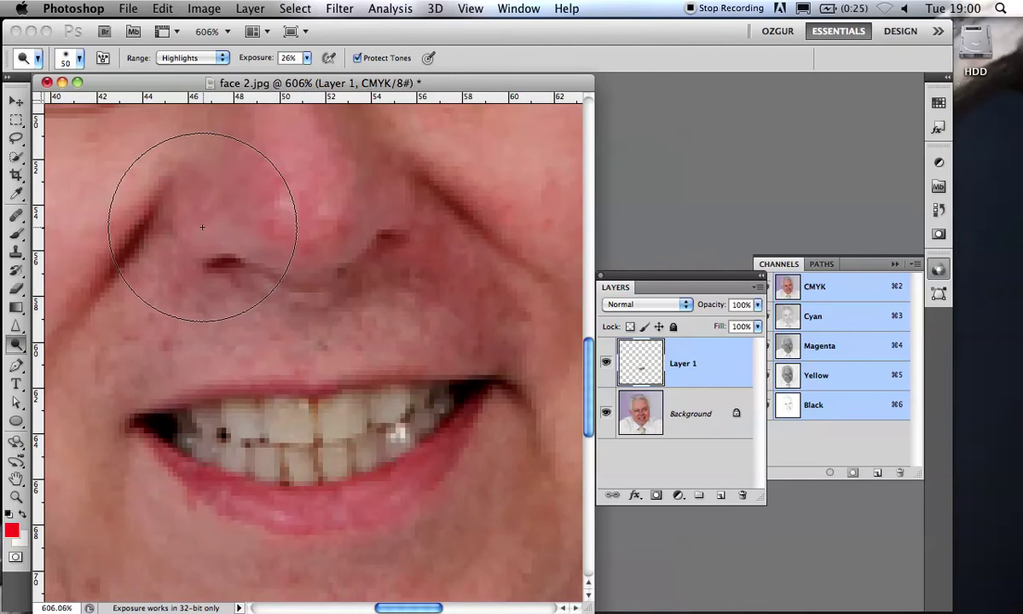
pyautogui.hotkey('shift', ']')
pyautogui.hotkey('shift', ']')
pyautogui.hotkey('shift', ']')
pyautogui.hotkey('shift', ']')
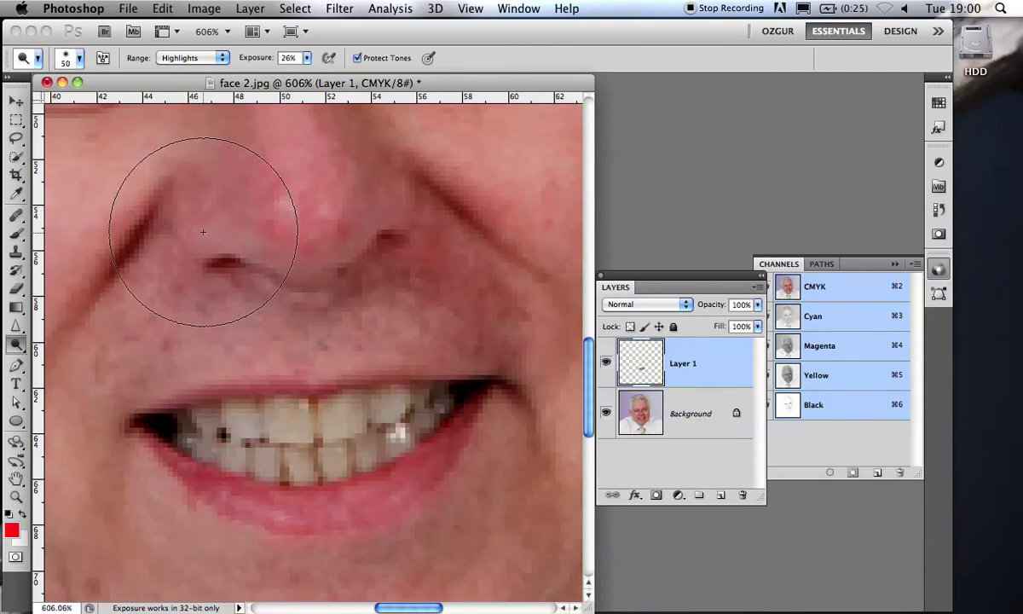
pyautogui.press('[')
pyautogui.press('[')
pyautogui.press('[')
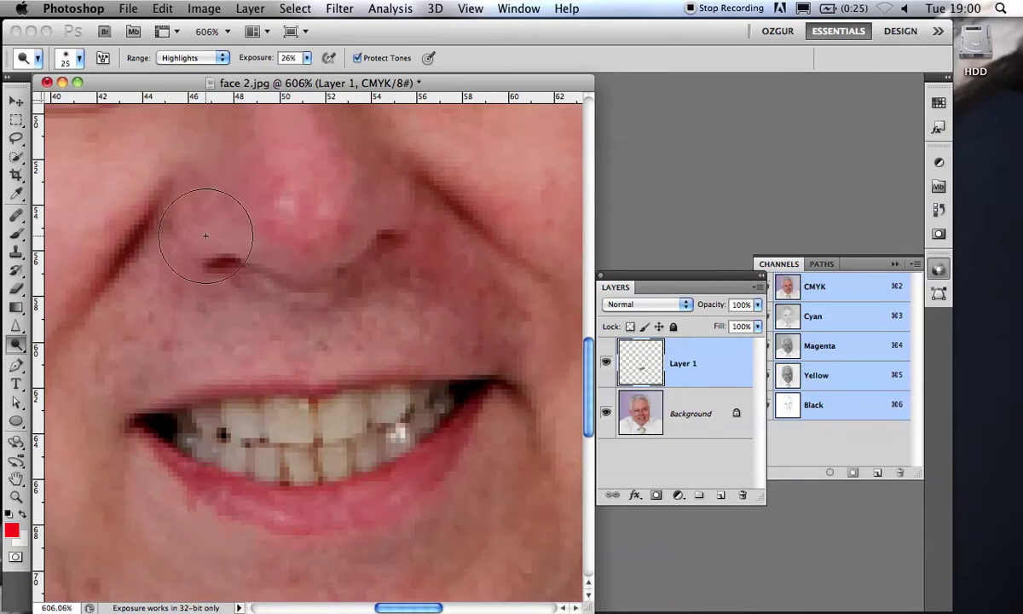
pyautogui.press('[')
pyautogui.press(']')
# Step: Whiten the teeth on Layer 1 with the Dodge tool, keeping the Highlights range and setting the exposure to 10%
pyautogui.click(229, 63)
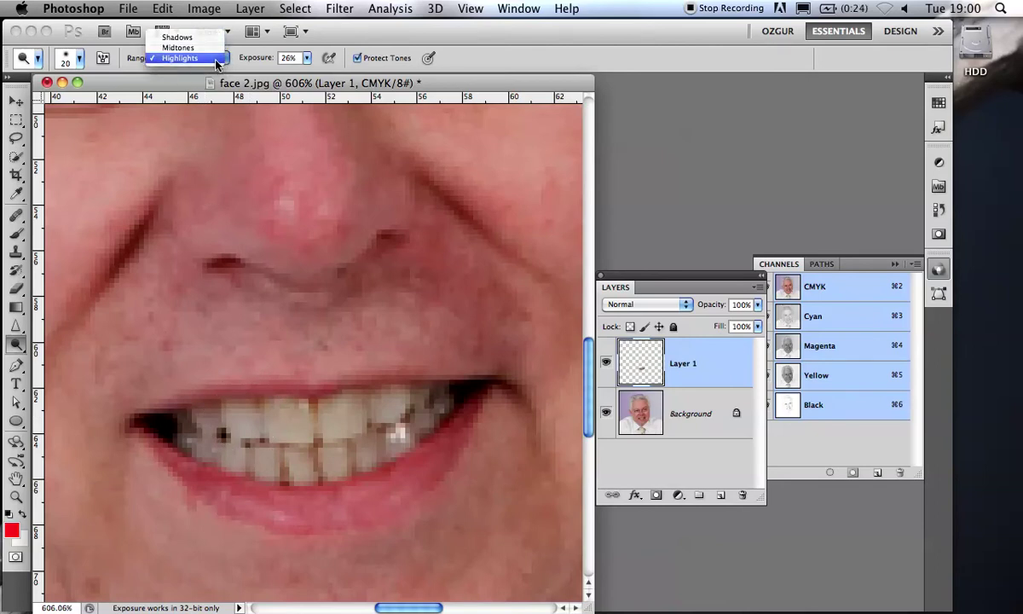
pyautogui.click(217, 63)
pyautogui.click(307, 58)
pyautogui.moveTo(308, 74)
pyautogui.mouseDown()
pyautogui.moveTo(289, 74)
pyautogui.moveTo(297, 75)
pyautogui.mouseUp()
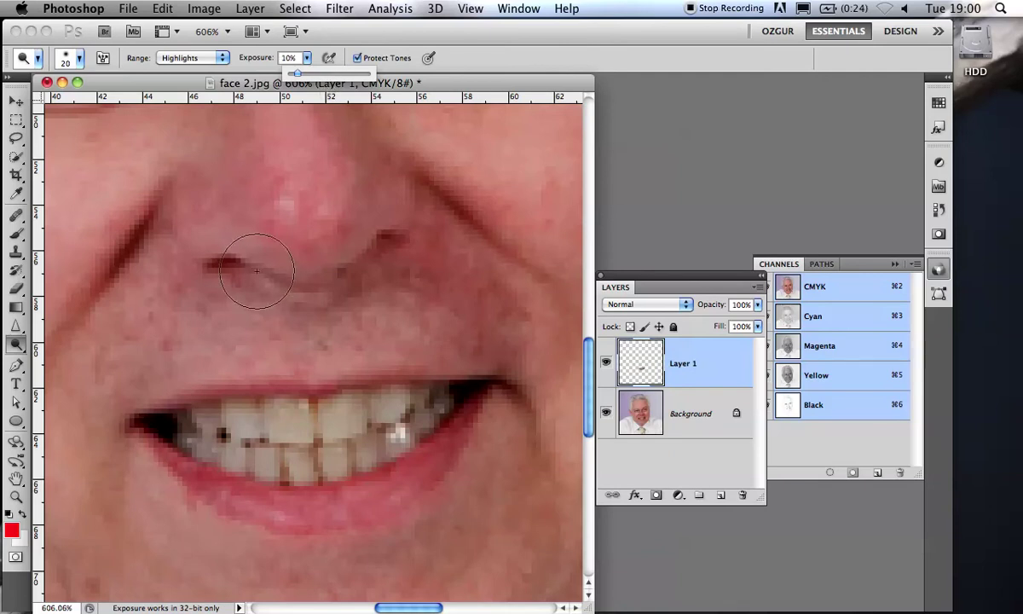
pyautogui.moveTo(273, 317)
pyautogui.mouseDown()
pyautogui.moveTo(266, 325)
pyautogui.moveTo(271, 297)
pyautogui.mouseUp()
pyautogui.moveTo(183, 423)
pyautogui.mouseDown()
pyautogui.moveTo(435, 413)
pyautogui.moveTo(414, 399)
pyautogui.moveTo(444, 409)
pyautogui.moveTo(371, 455)
pyautogui.moveTo(388, 438)
pyautogui.moveTo(343, 458)
pyautogui.moveTo(270, 463)
pyautogui.moveTo(214, 452)
pyautogui.moveTo(203, 408)
pyautogui.moveTo(389, 385)
pyautogui.moveTo(449, 427)
pyautogui.moveTo(445, 403)
pyautogui.moveTo(379, 412)
pyautogui.mouseUp()
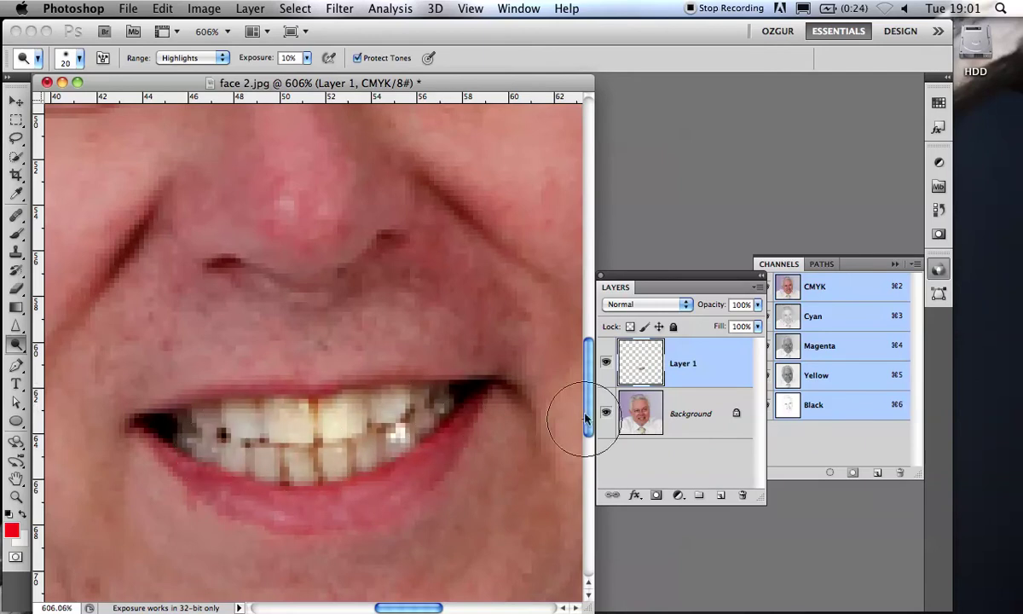
# Step: Compare the mouth with and without the whitened Layer 1 by toggling the layer's visibility
pyautogui.click(607, 362)
pyautogui.click(607, 362)
pyautogui.click(606, 362)
pyautogui.click(606, 362)
pyautogui.click(607, 364)
pyautogui.click(608, 364)
pyautogui.click(607, 364)
pyautogui.click(607, 362)
# Step: Fit the whole portrait in view, try adjusting Layer 1's opacity, and merge the whitened teeth into the Background
pyautogui.press('super+0')
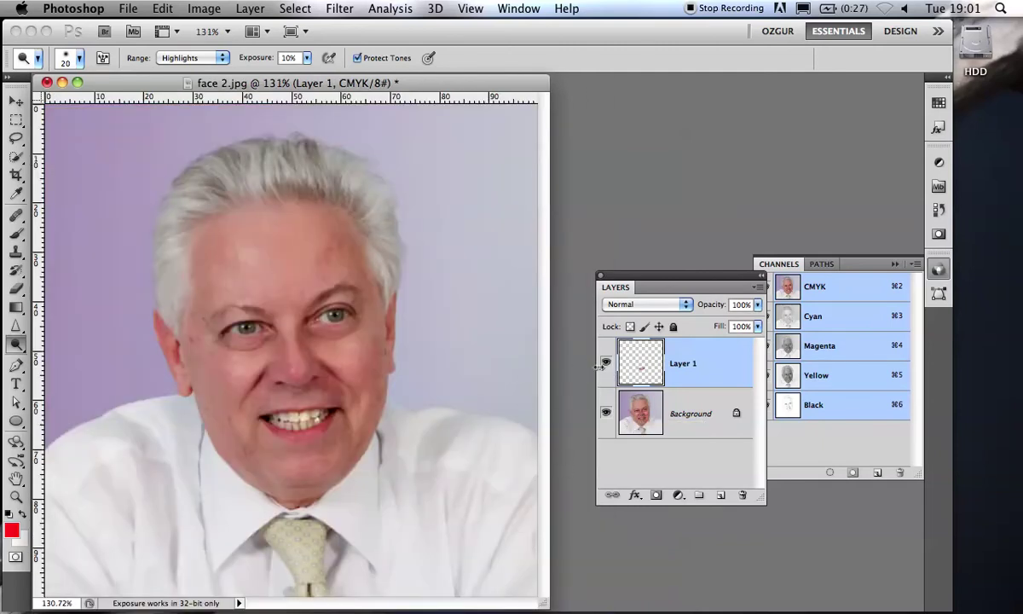
pyautogui.moveTo(712, 304)
pyautogui.mouseDown()
pyautogui.moveTo(689, 311)
pyautogui.moveTo(677, 294)
pyautogui.moveTo(640, 290)
pyautogui.moveTo(726, 307)
pyautogui.mouseUp()
pyautogui.press('BackSpace')
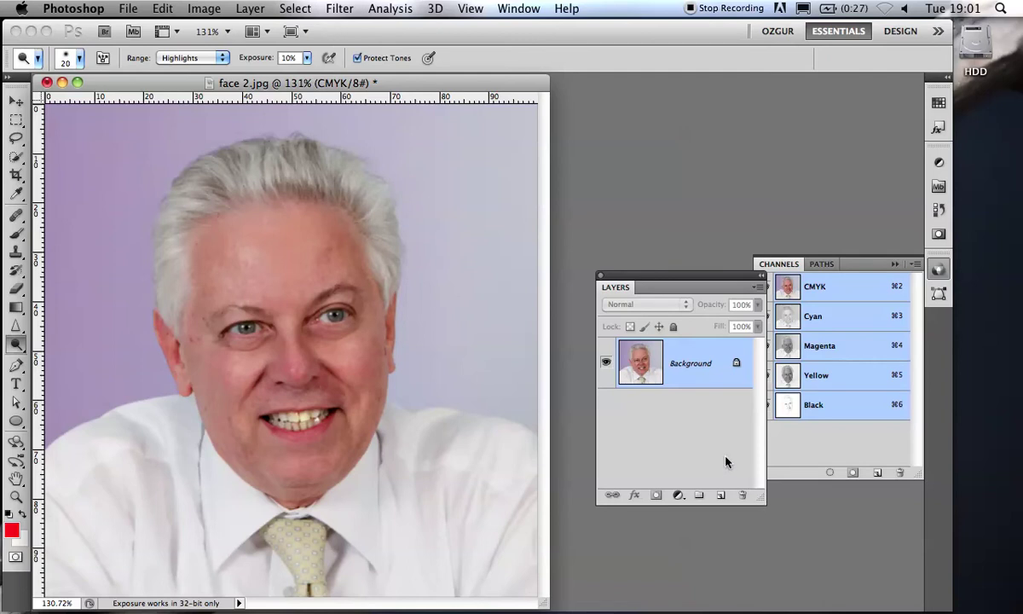
# Step: Duplicate the Background onto a new layer and narrow the copy to 95.47% width from its right edge with Free Transform
pyautogui.press('super+j')
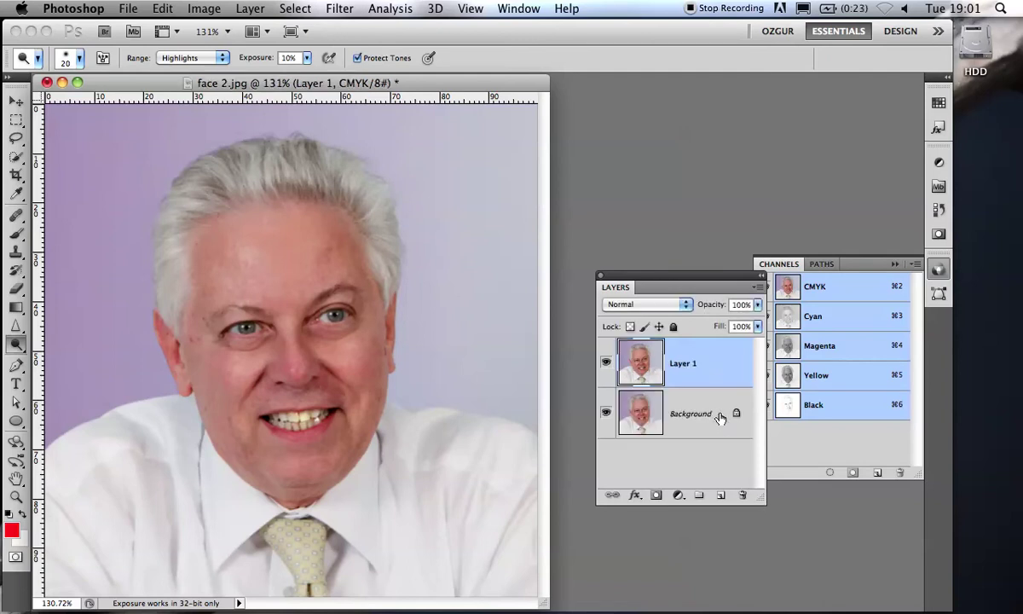
pyautogui.moveTo(545, 602); pyautogui.dragTo(575, 608)
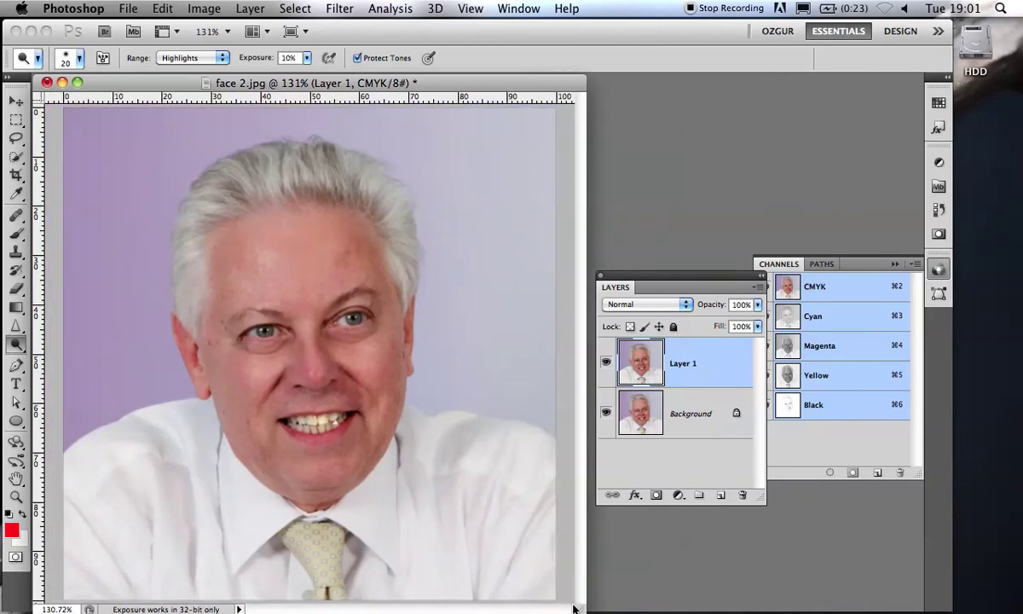
pyautogui.press('super+t')
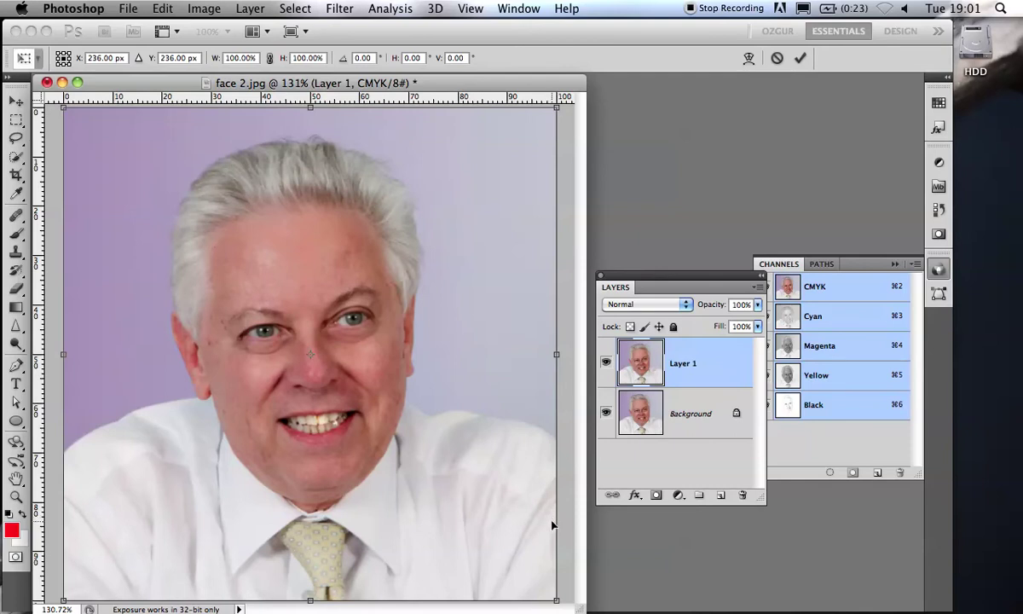
pyautogui.moveTo(556, 355); pyautogui.dragTo(534, 355)
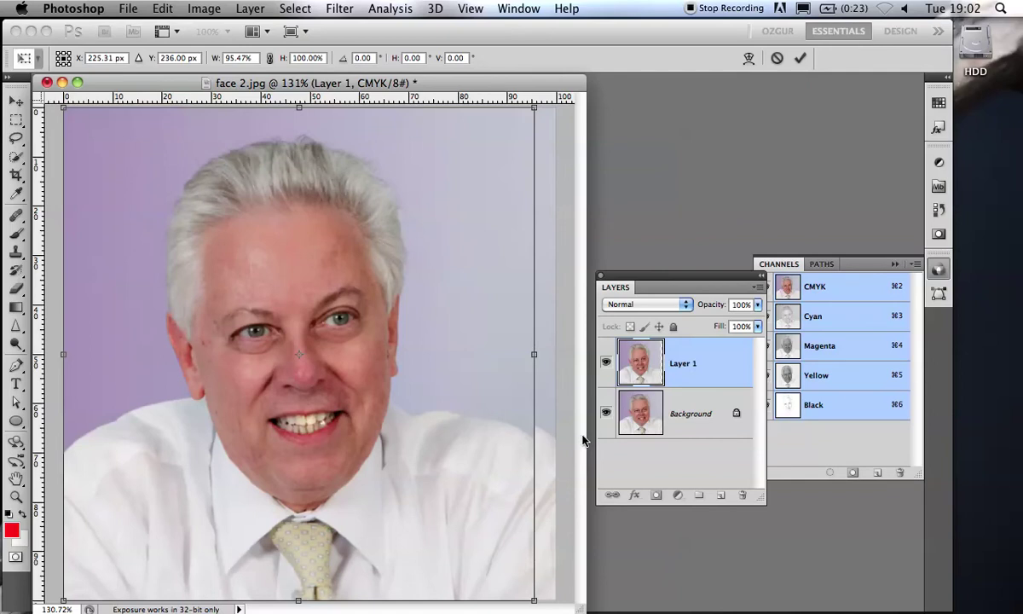
pyautogui.press('Return')
pyautogui.press('o')
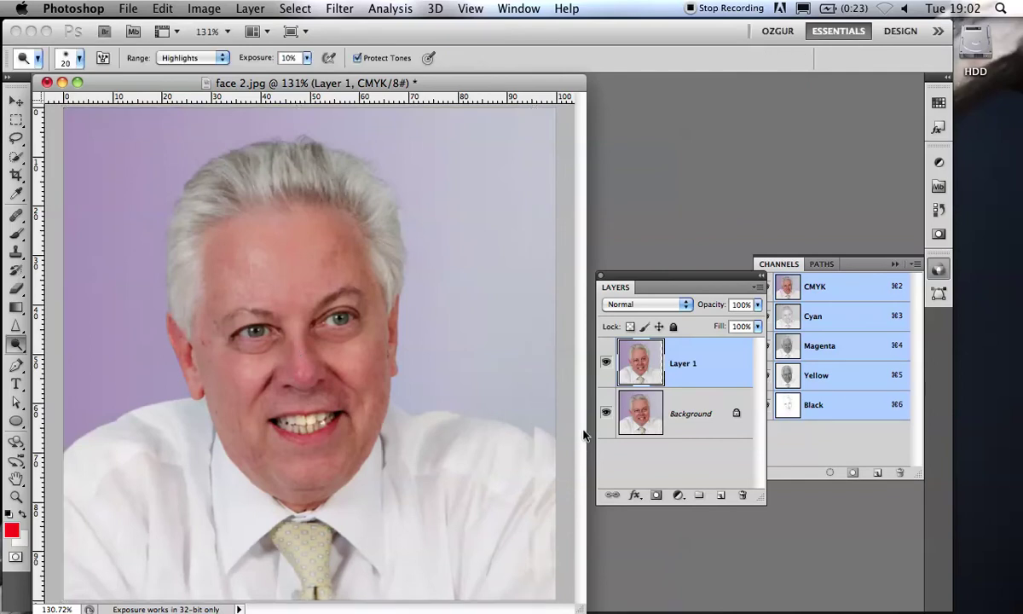
# Step: Compare the narrowed face with the original proportions by toggling Layer 1's visibility
pyautogui.click(606, 362)
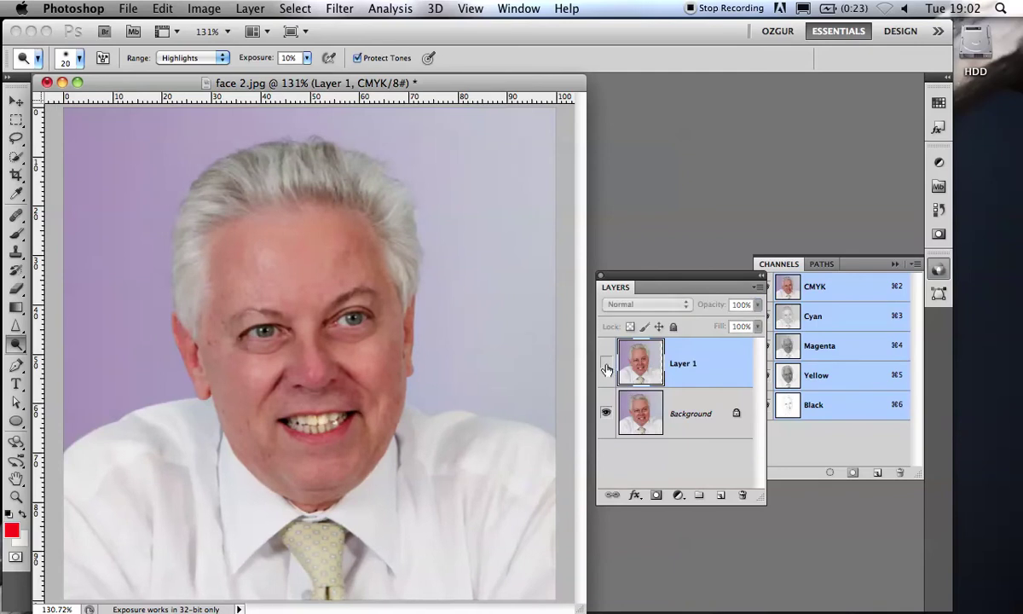
pyautogui.click(607, 365)
pyautogui.click(607, 365)
pyautogui.click(606, 367)
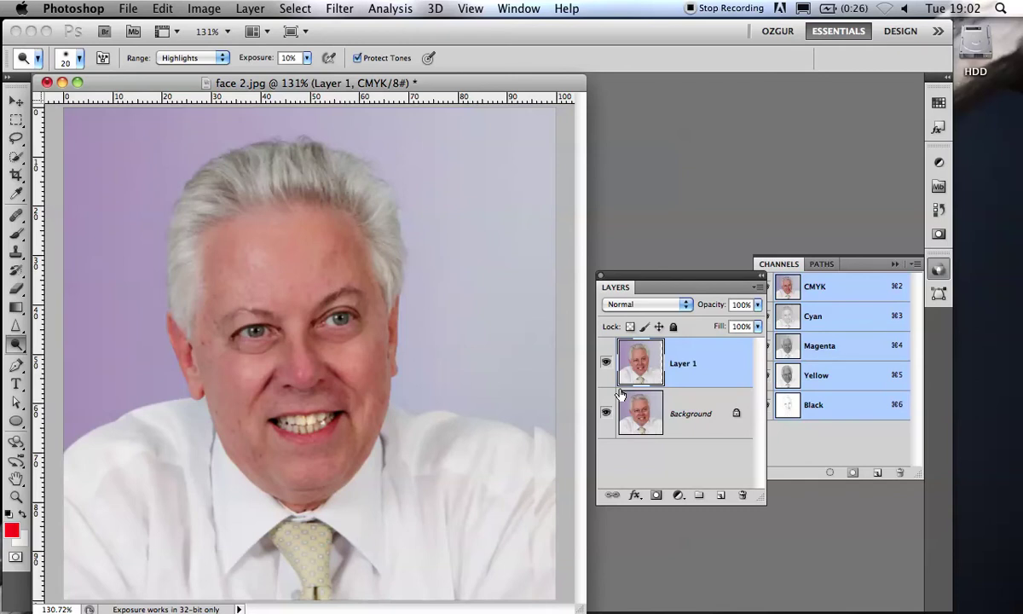
# Step: Close face 2.jpg without saving its changes and open demon baby.jpg
pyautogui.click(47, 82)
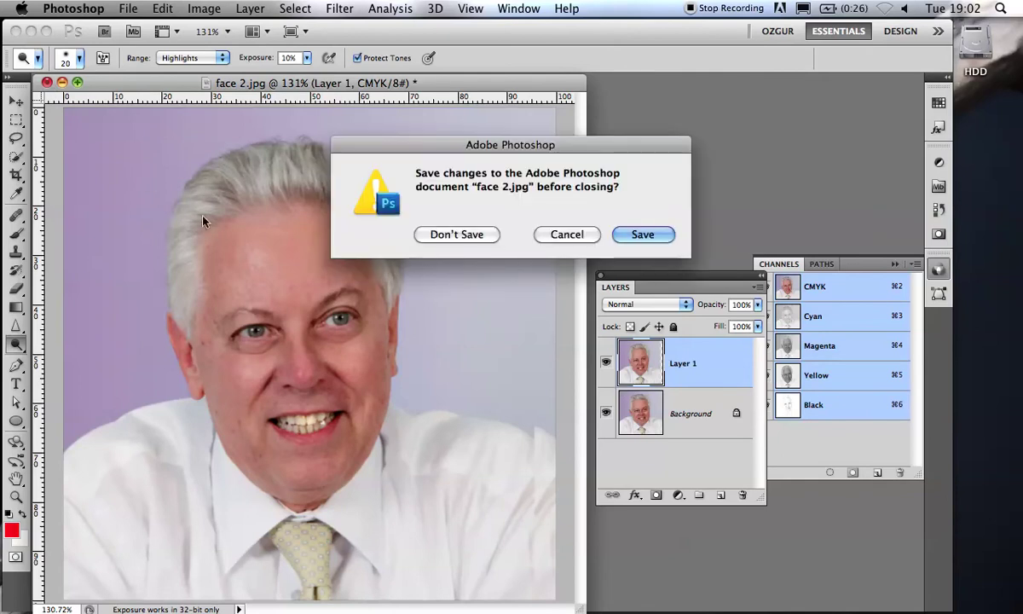
pyautogui.click(454, 236)
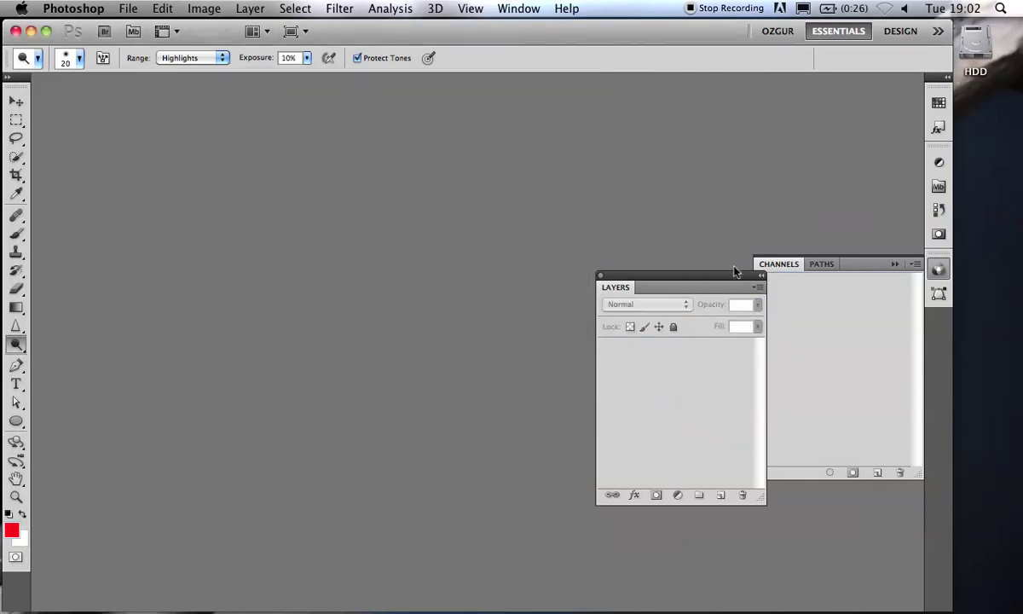
pyautogui.moveTo(727, 277); pyautogui.dragTo(864, 338)
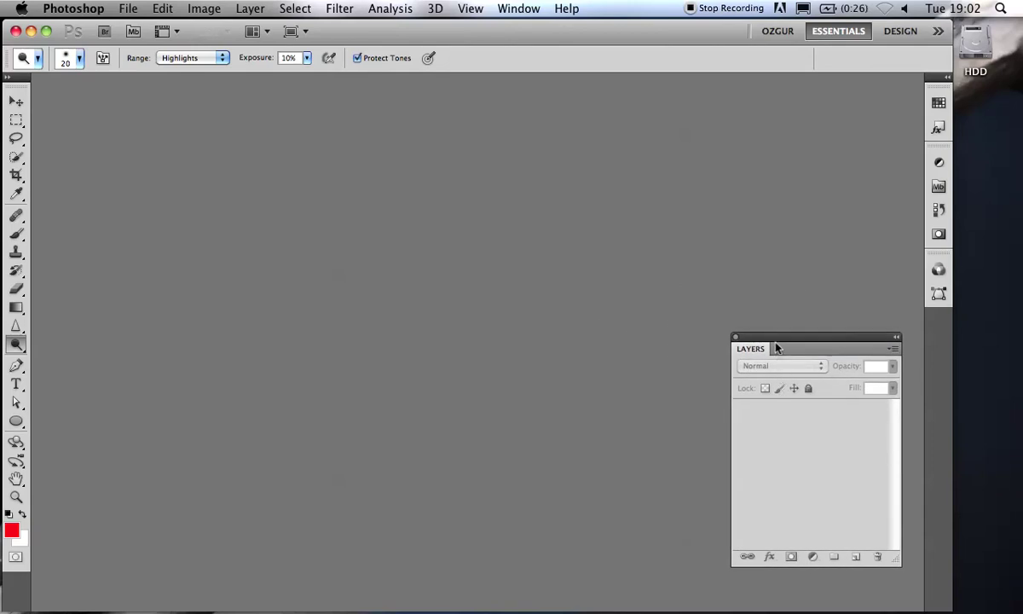
pyautogui.click(128, 10)
pyautogui.click(134, 39)
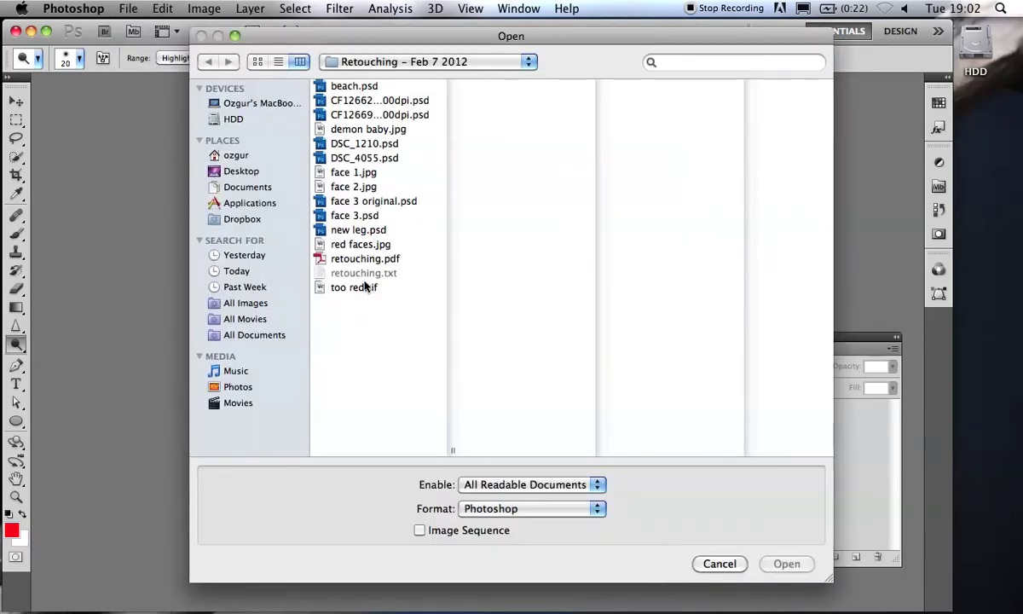
pyautogui.click(345, 130)
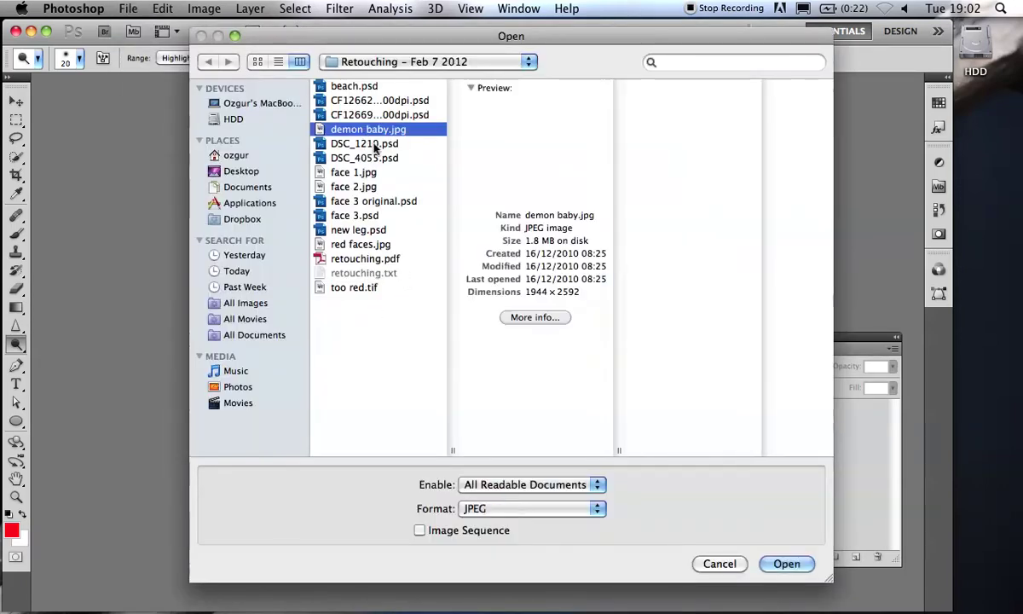
pyautogui.click(785, 564)
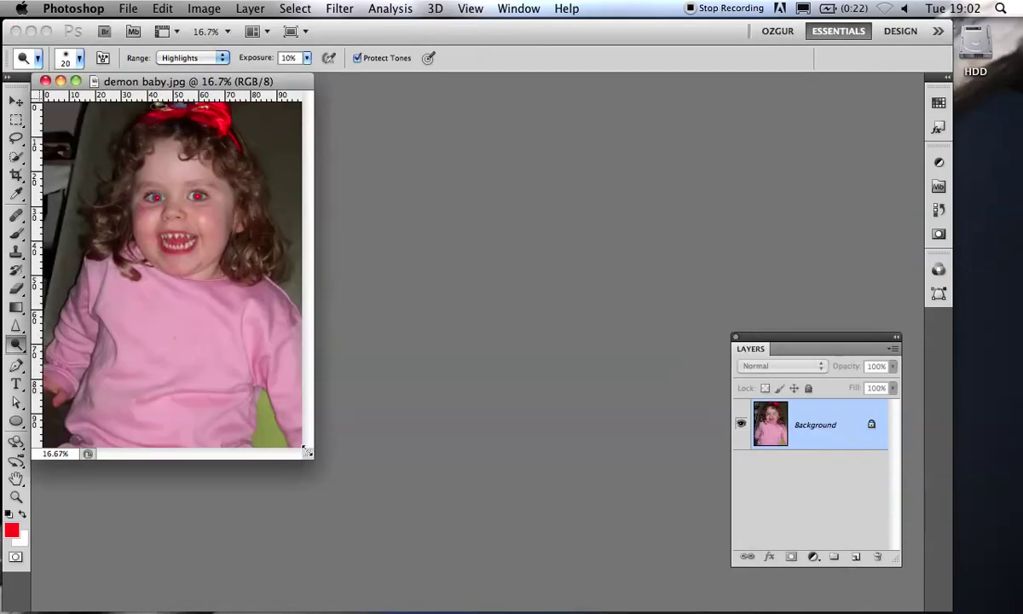
# Step: Remove the red glow from both of the girl's pupils with the Red Eye tool
pyautogui.moveTo(307, 454); pyautogui.dragTo(565, 568)
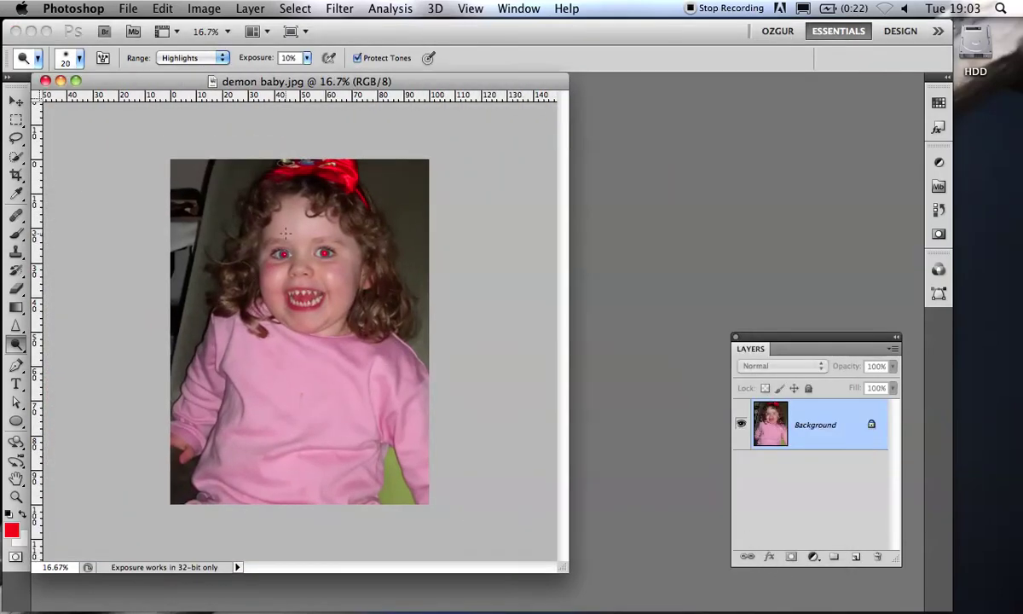
pyautogui.scroll(6, 290, 241)
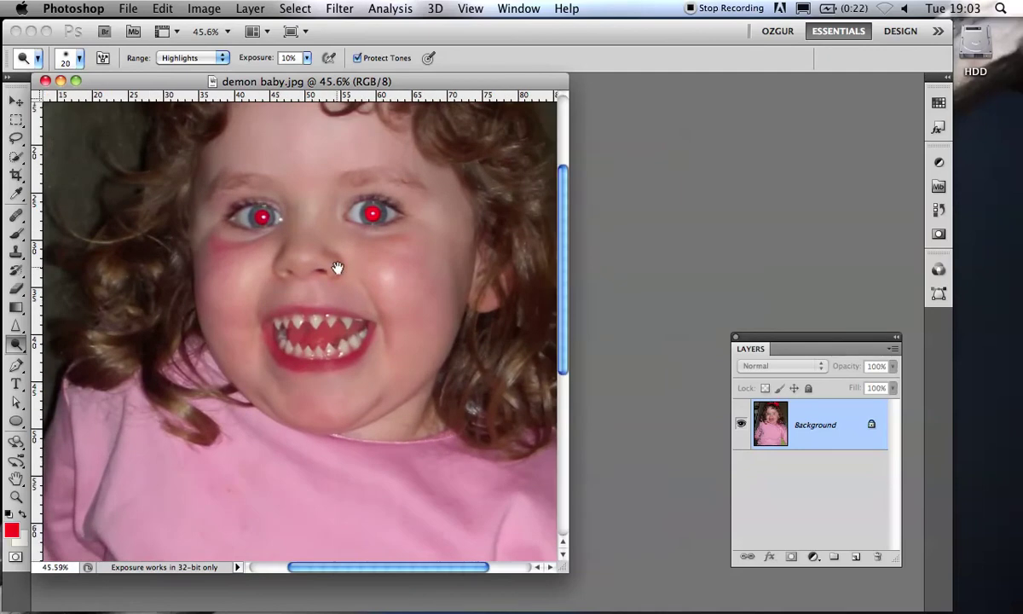
pyautogui.scroll(4, 340, 271)
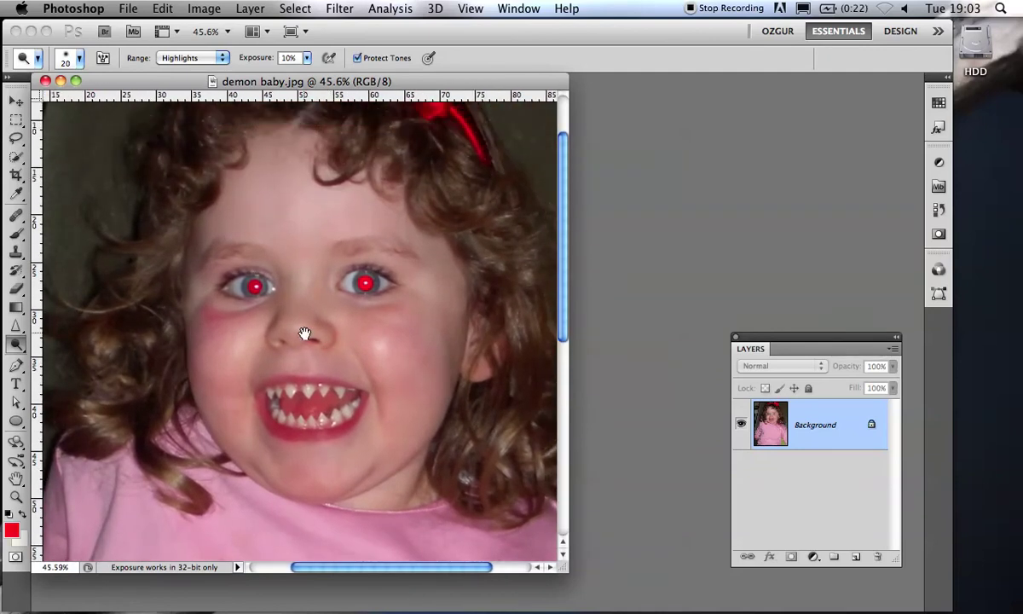
pyautogui.moveTo(304, 333); pyautogui.dragTo(275, 352)
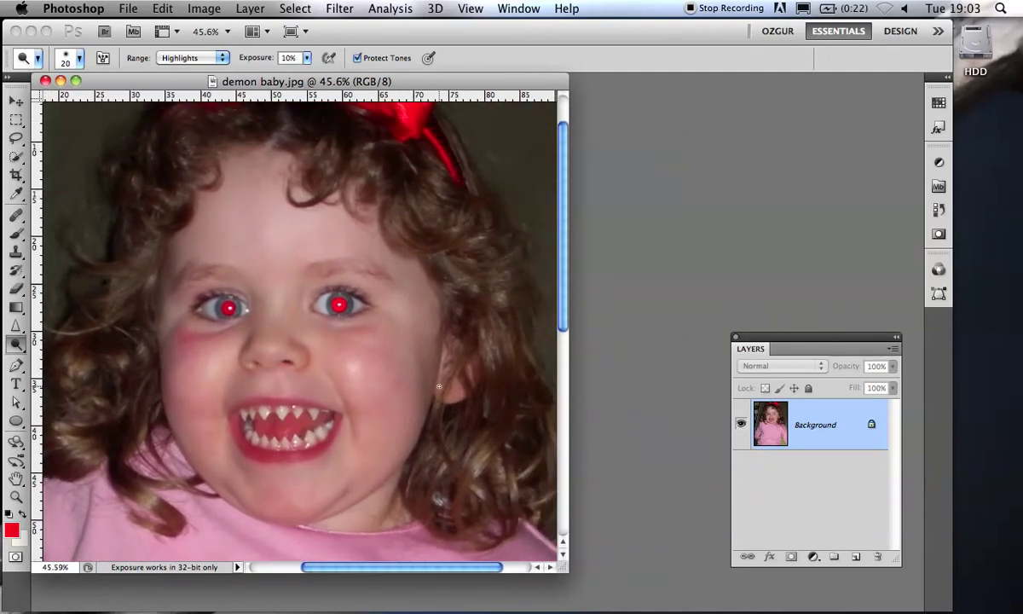
pyautogui.moveTo(564, 569); pyautogui.dragTo(602, 602)
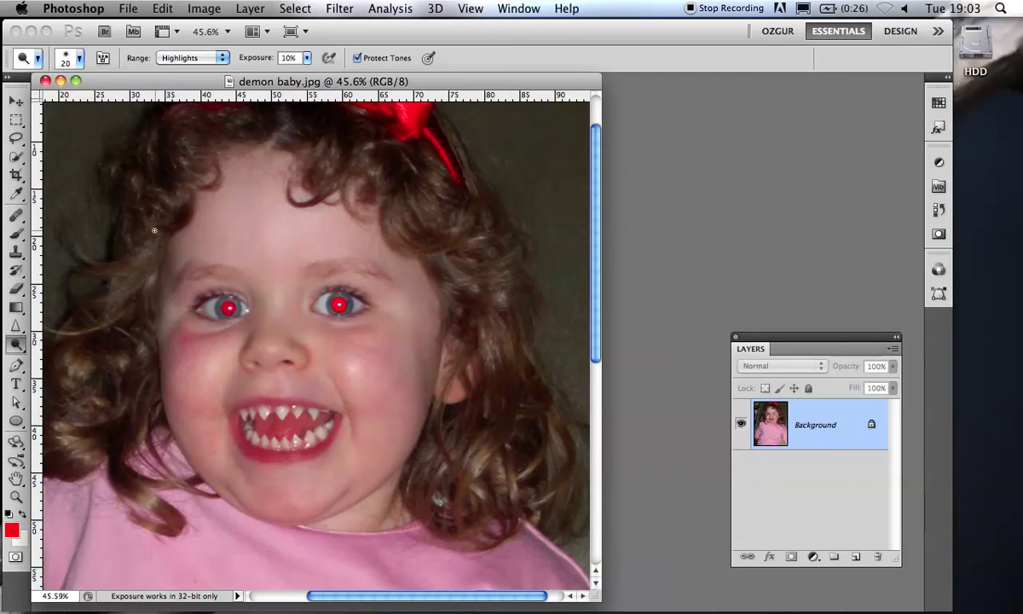
pyautogui.moveTo(16, 213)
pyautogui.mouseDown()
pyautogui.moveTo(74, 225)
pyautogui.moveTo(76, 269)
pyautogui.moveTo(73, 260)
pyautogui.mouseUp()
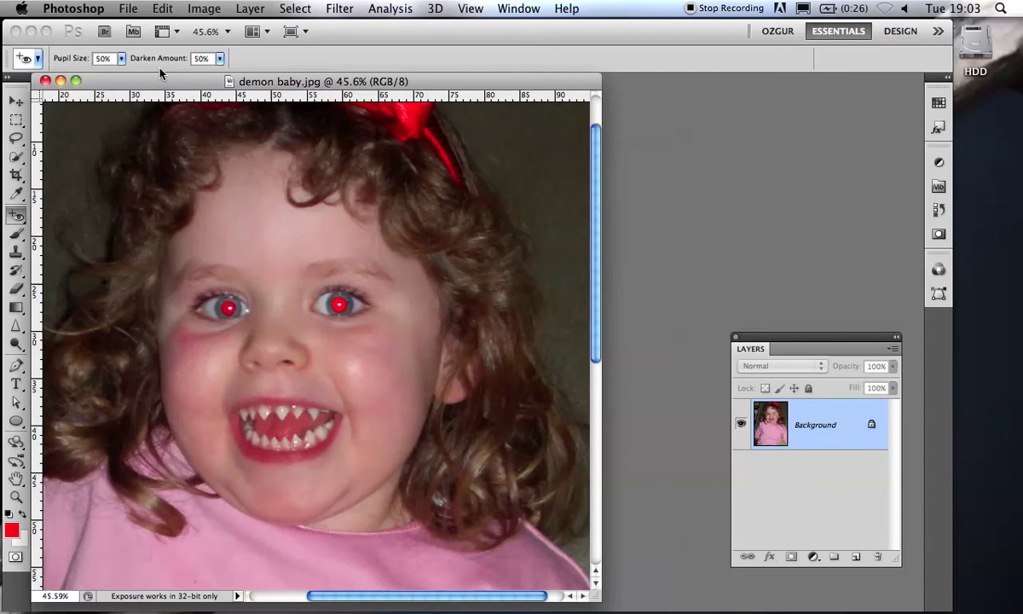
pyautogui.click(228, 307)
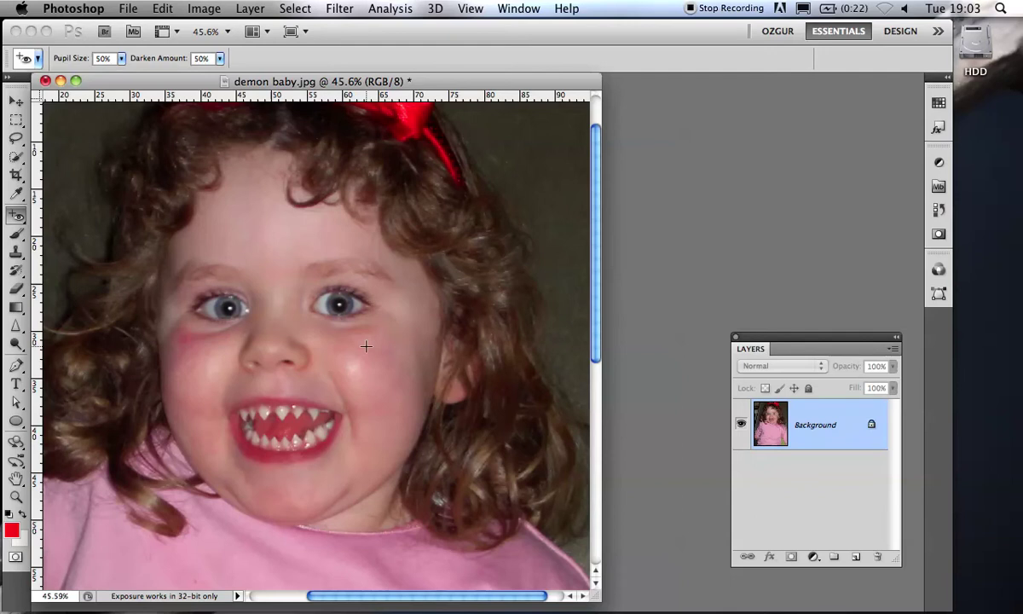
# Step: Close demon baby.jpg without saving its changes and open too red.tif in an enlarged document window
pyautogui.click(46, 81)
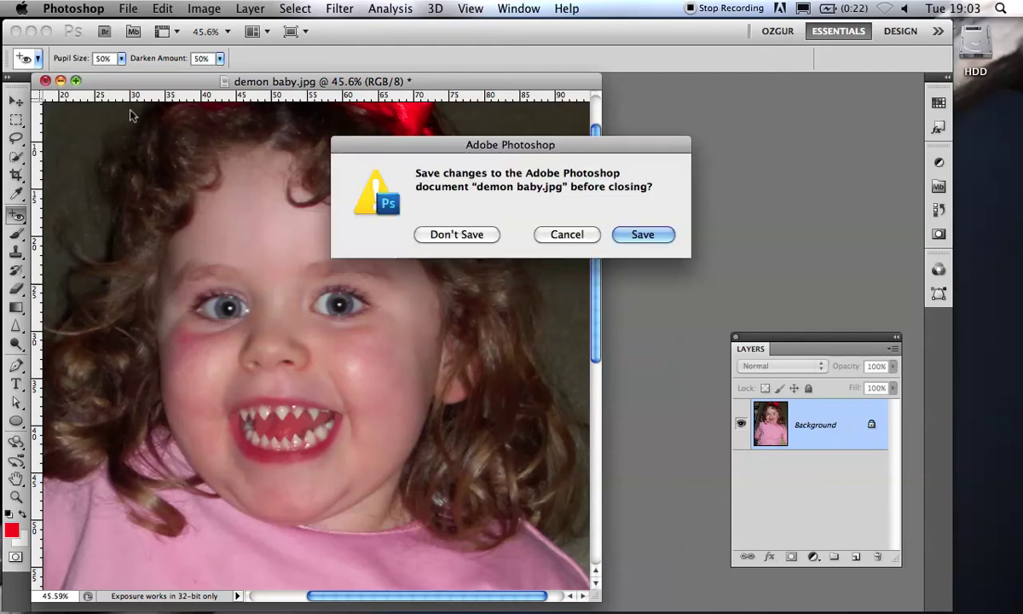
pyautogui.click(457, 235)
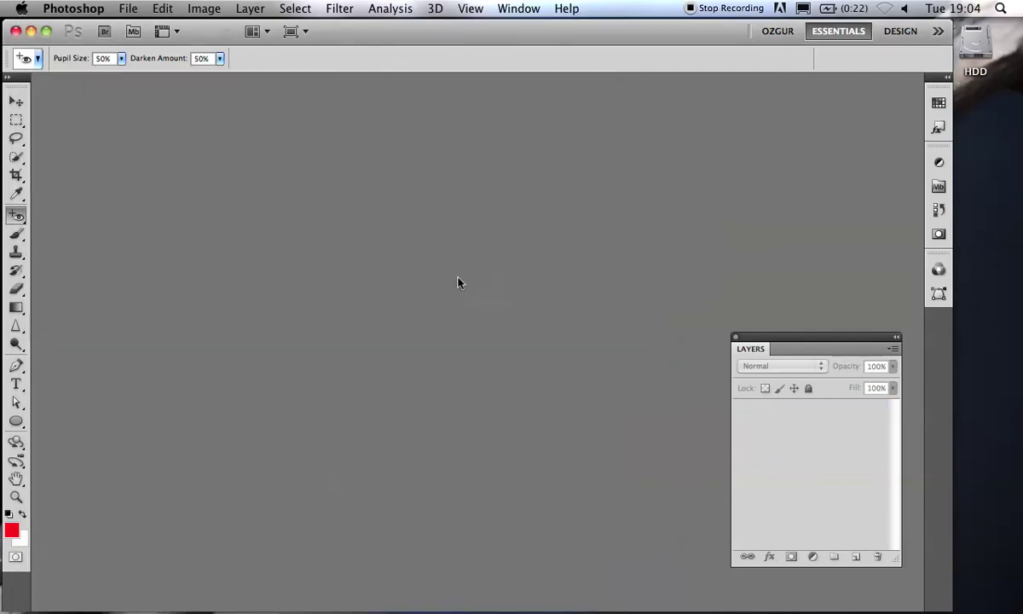
pyautogui.click(128, 9)
pyautogui.click(141, 39)
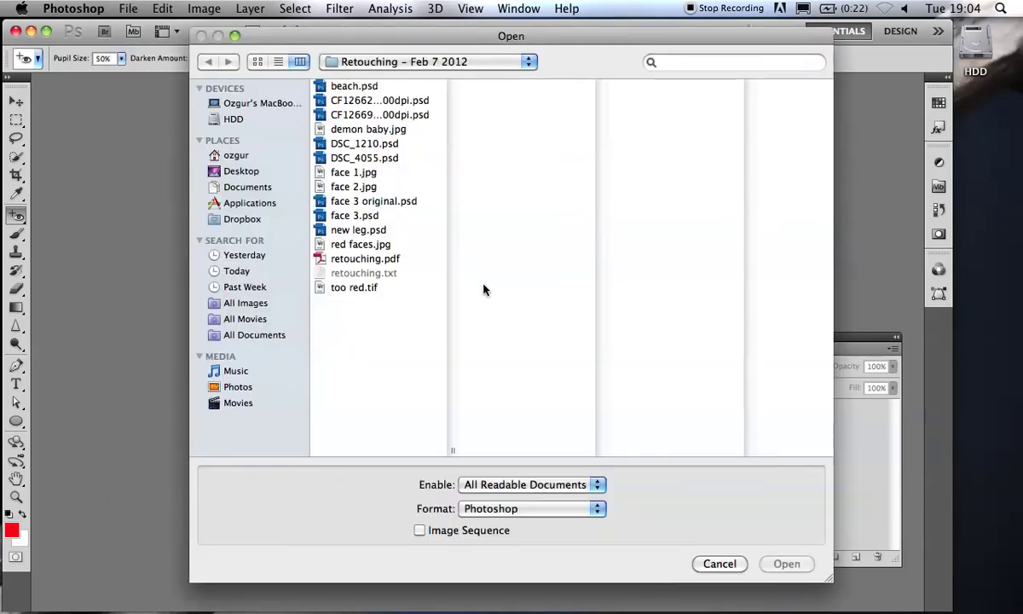
pyautogui.click(352, 288)
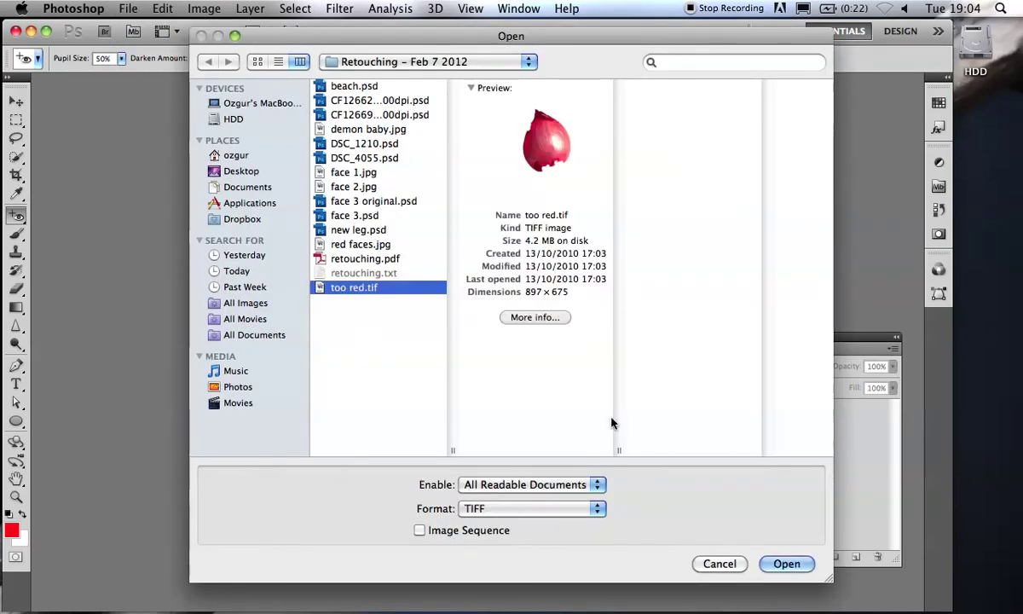
pyautogui.click(786, 564)
pyautogui.moveTo(529, 469); pyautogui.dragTo(597, 549)
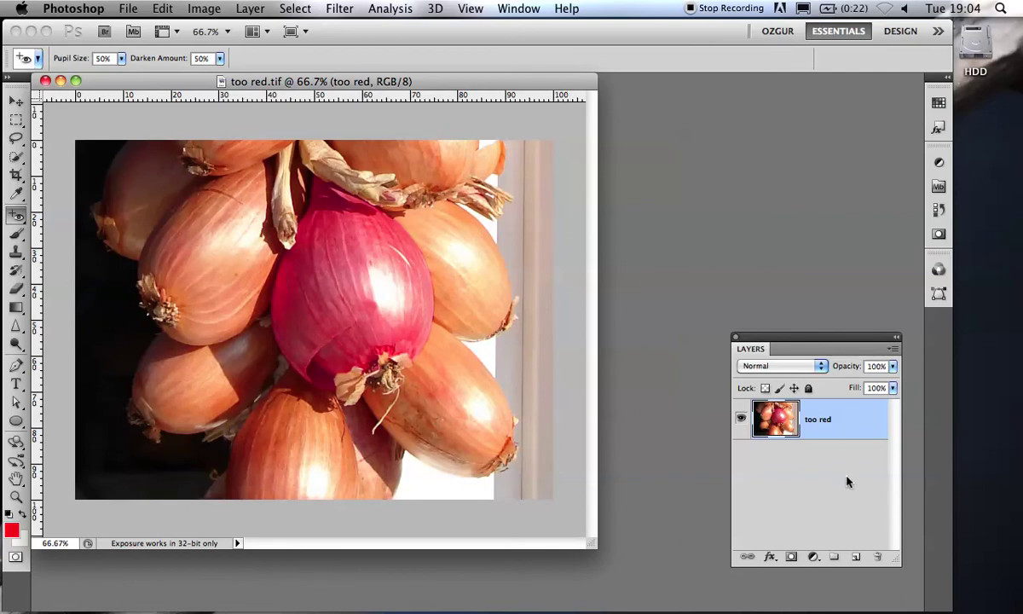
# Step: Load the Alpha 1 channel as a selection around the red onion
pyautogui.click(939, 270)
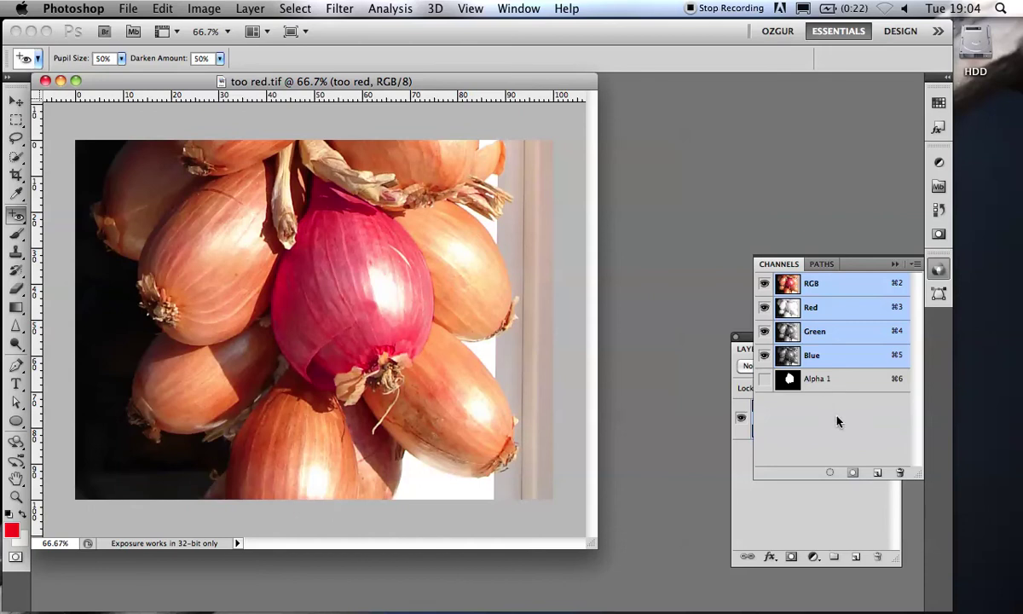
pyautogui.keyDown('super'); pyautogui.click(819, 385); pyautogui.keyUp('super')
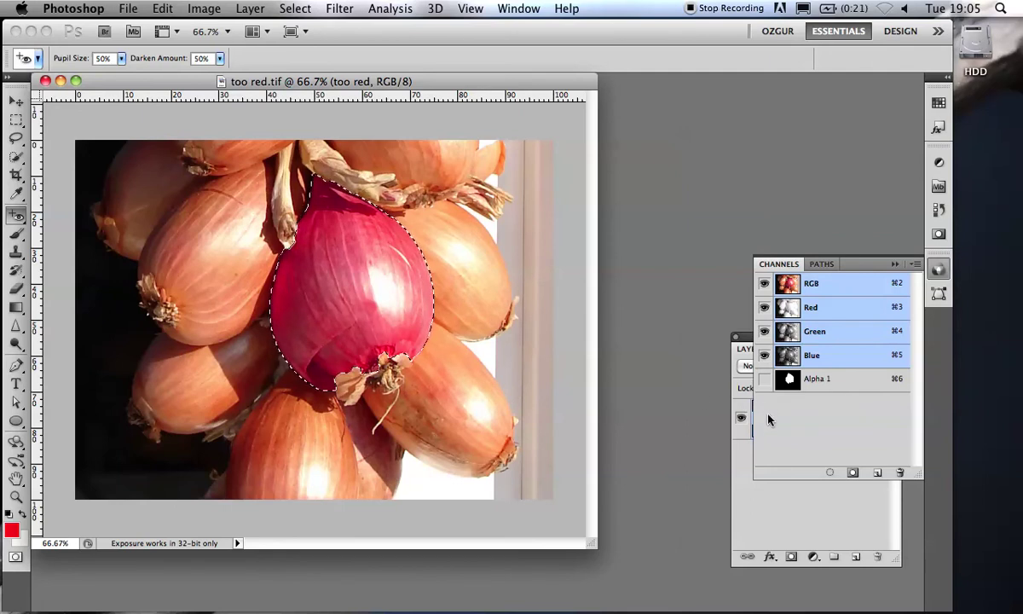
pyautogui.click(764, 525)
# Step: Add an empty layer above too red with nothing selected, and fill a rectangular area over the onions with the red foreground colour
pyautogui.click(856, 557)
pyautogui.press('super+d')
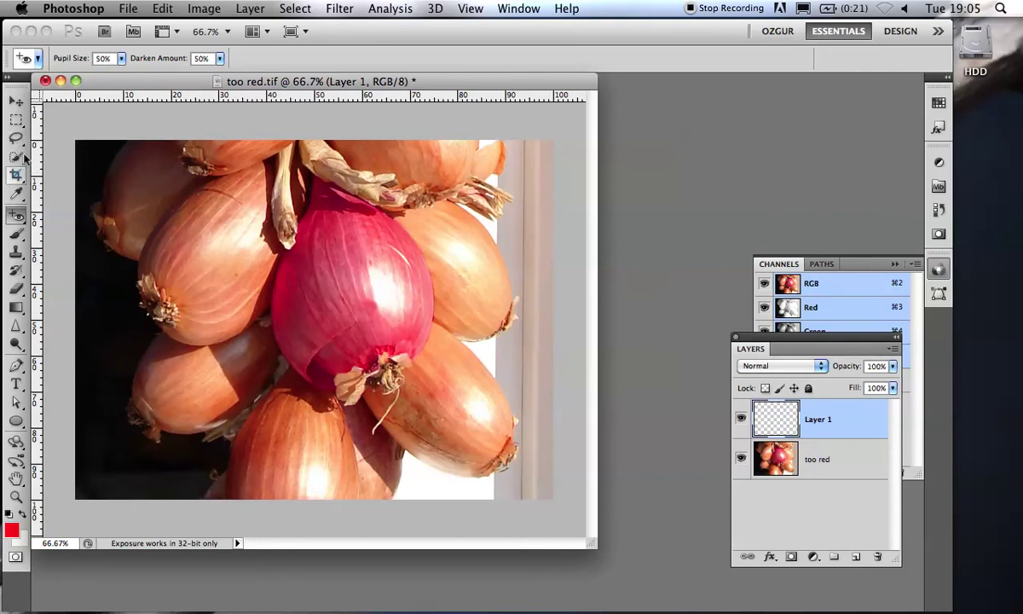
pyautogui.click(16, 120)
pyautogui.moveTo(160, 227); pyautogui.dragTo(364, 400)
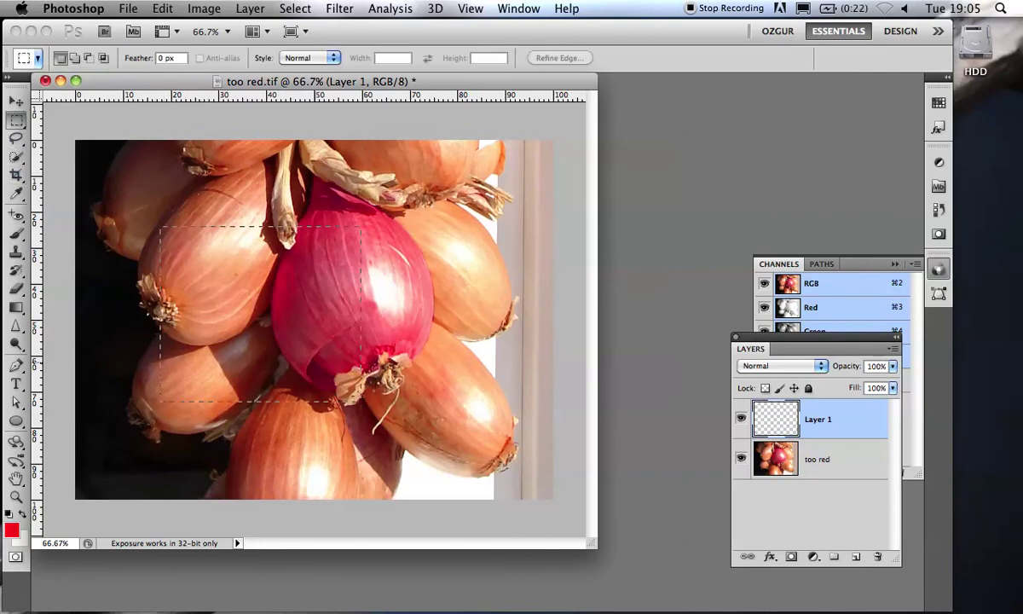
pyautogui.hotkey('alt', 'BackSpace')
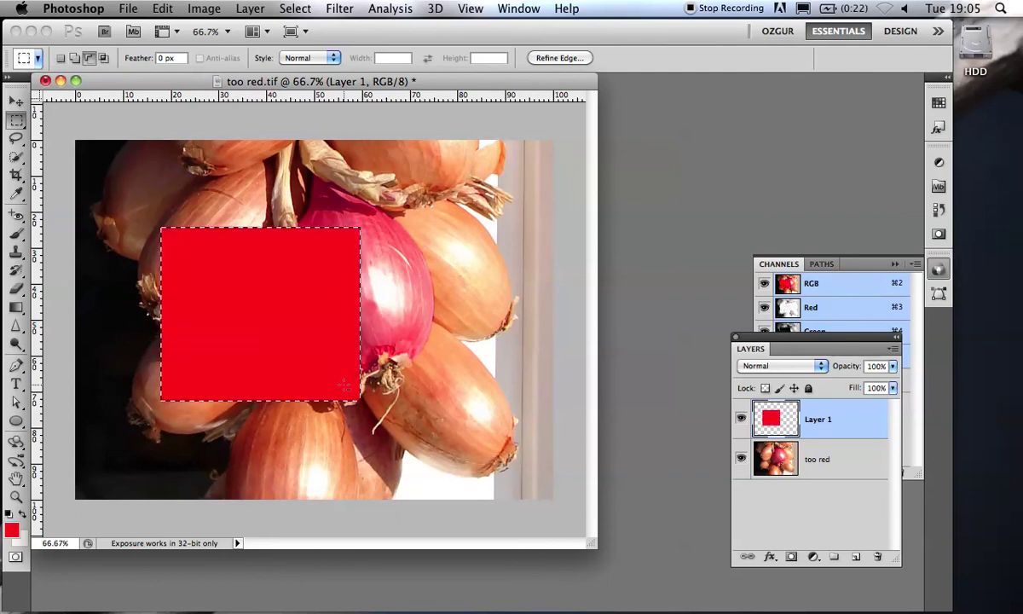
# Step: Reload the red rectangle's outline as a selection from Layer 1's contents, and delete the layer together with the selection
pyautogui.click(346, 387)
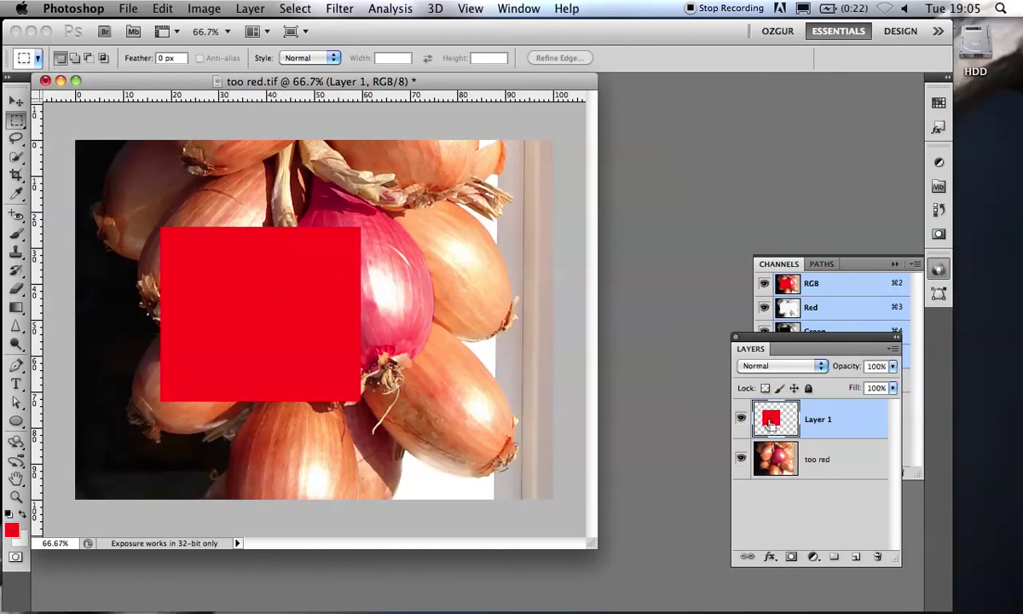
pyautogui.keyDown('super'); pyautogui.click(777, 427); pyautogui.keyUp('super')
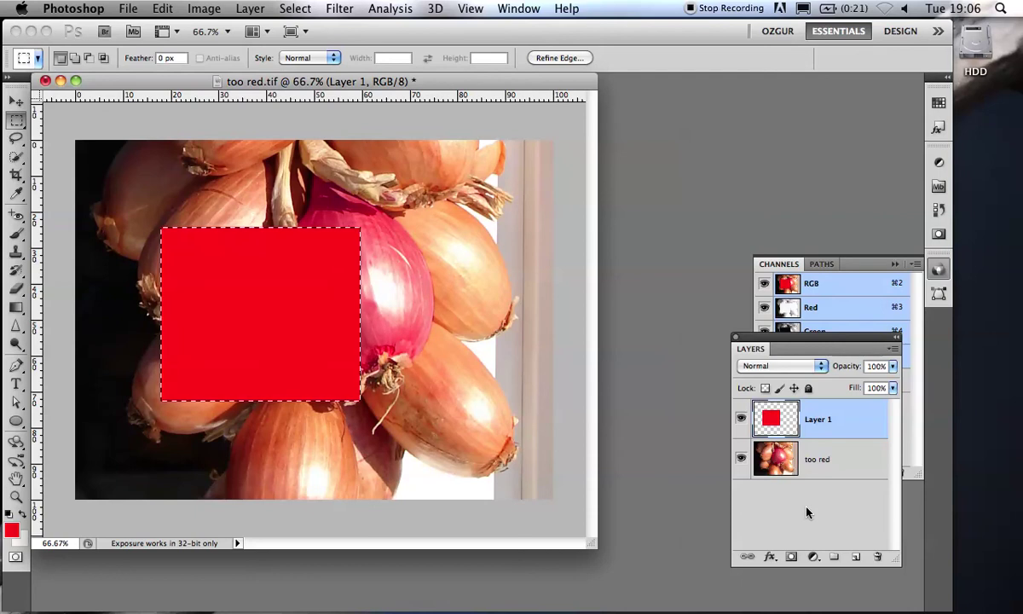
pyautogui.moveTo(824, 420); pyautogui.dragTo(877, 556)
pyautogui.press('super+d')
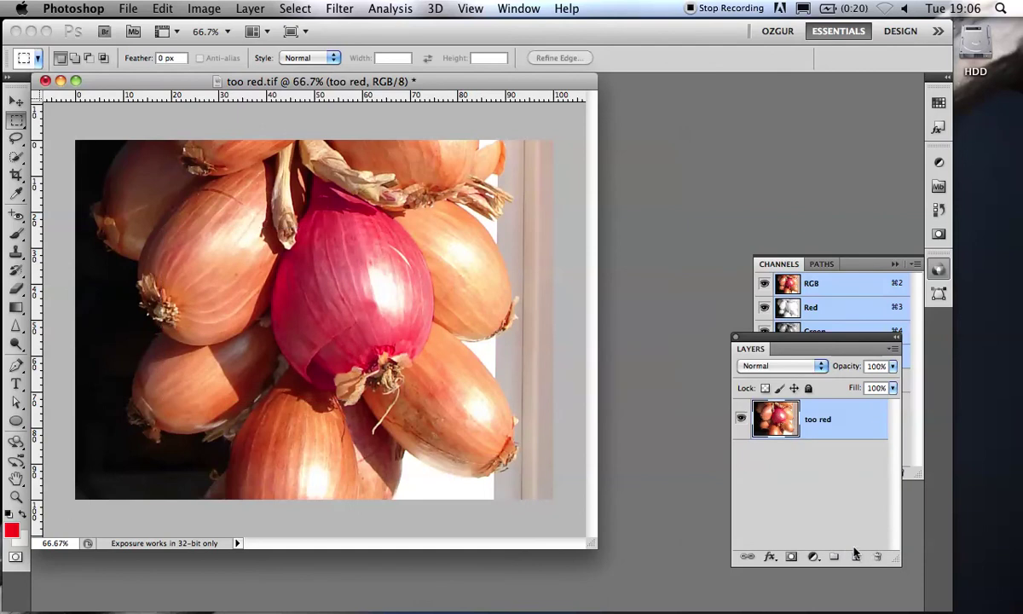
# Step: Load the Alpha 1 channel as a selection around the red onion and make the too red layer active
pyautogui.click(912, 449)
pyautogui.keyDown('super'); pyautogui.click(787, 379); pyautogui.keyUp('super')
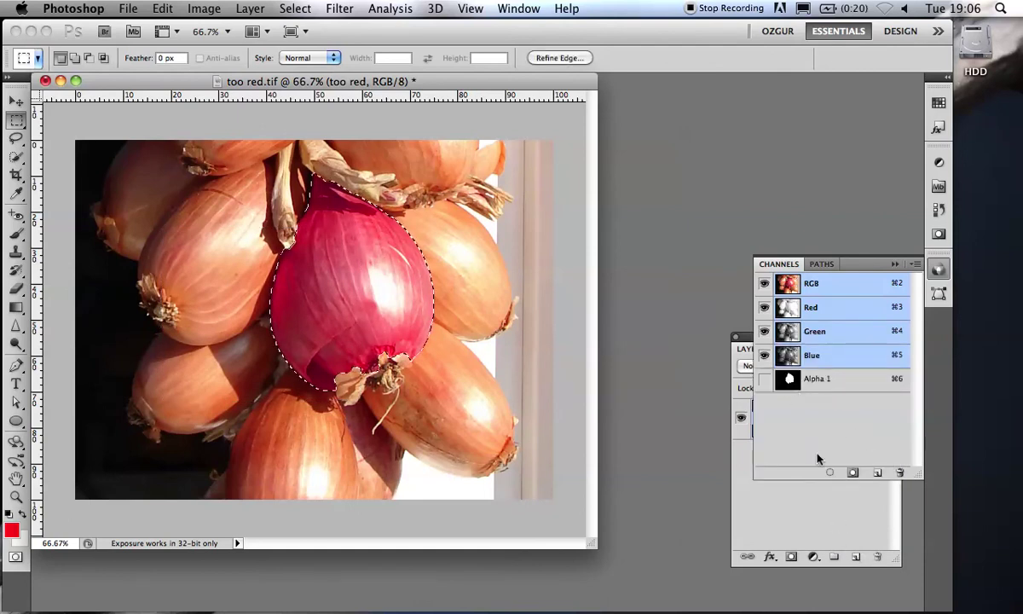
pyautogui.click(773, 523)
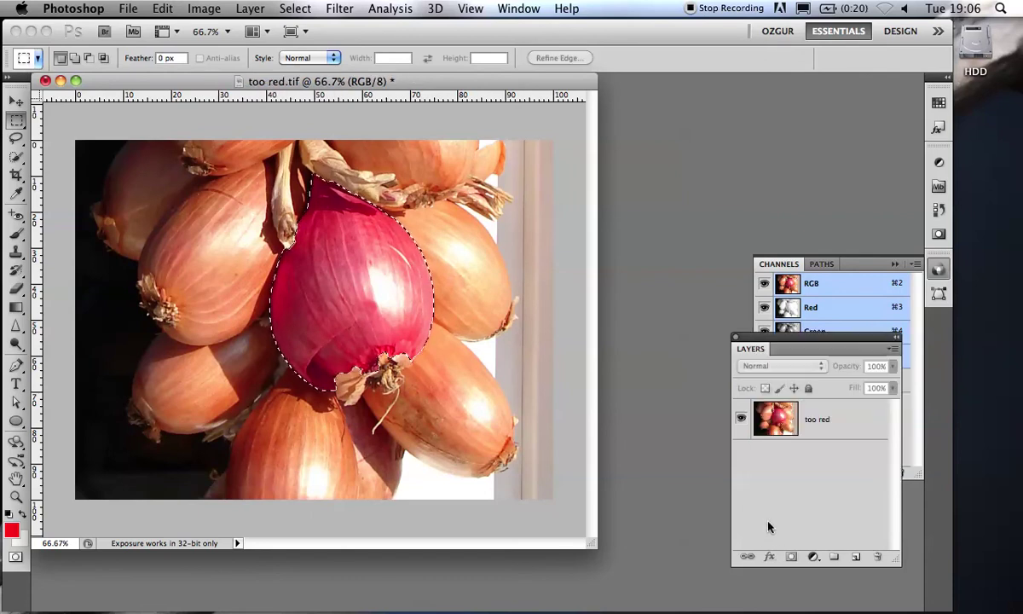
pyautogui.click(806, 422)
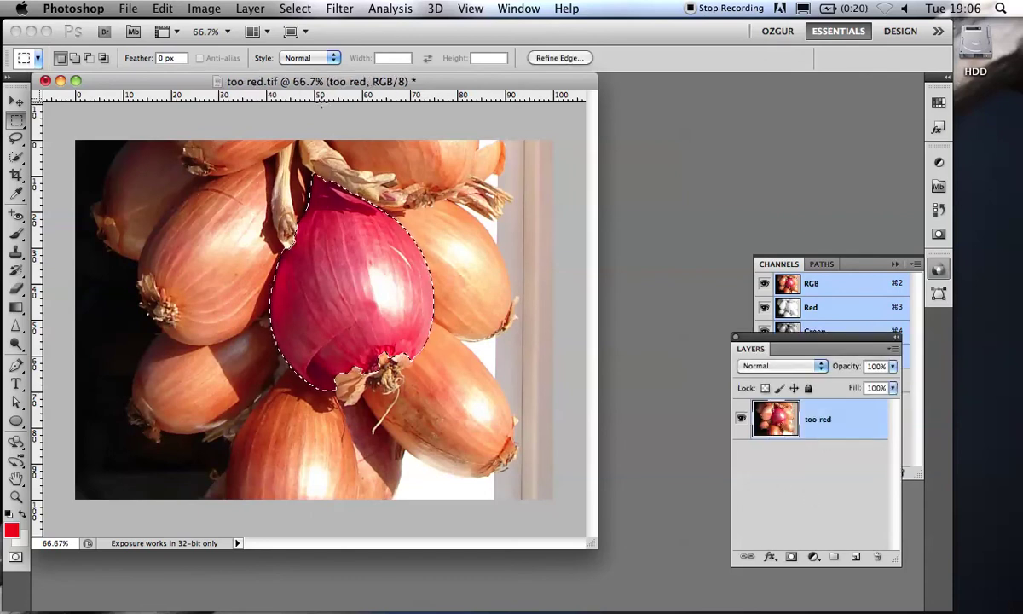
# Step: Shift the selected onion's hue to +28 with Hue/Saturation and deselect it
pyautogui.hotkey('ctrl', 'u')
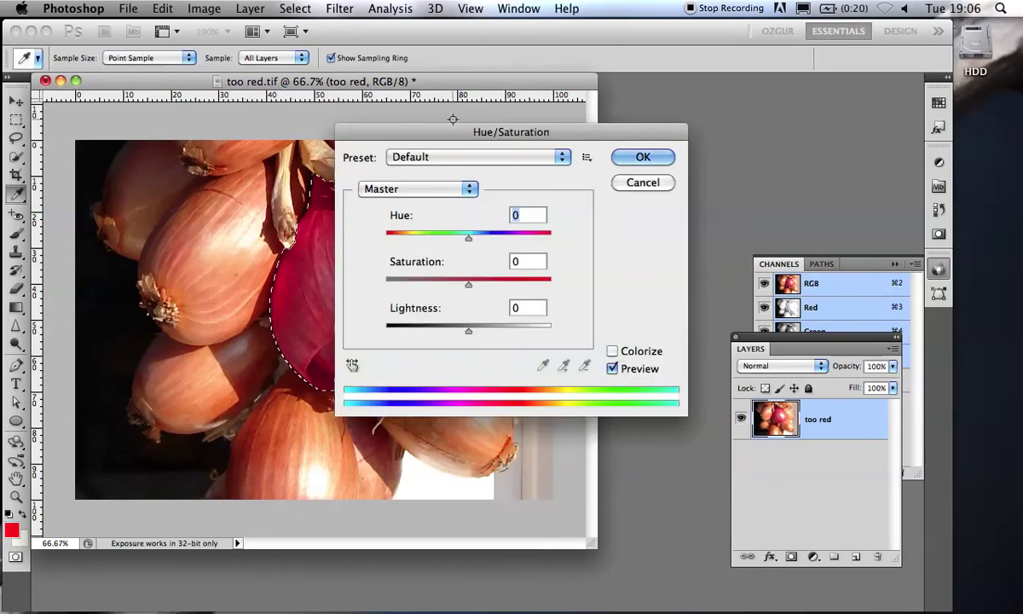
pyautogui.moveTo(446, 123); pyautogui.dragTo(663, 129)
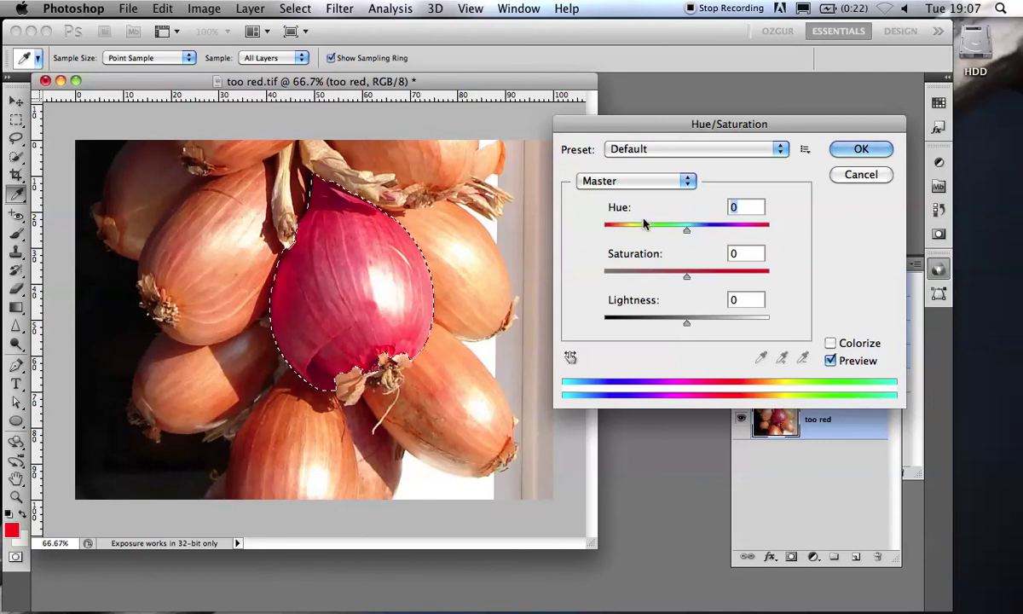
pyautogui.moveTo(687, 231)
pyautogui.mouseDown()
pyautogui.moveTo(744, 239)
pyautogui.moveTo(687, 237)
pyautogui.mouseUp()
pyautogui.moveTo(687, 235); pyautogui.dragTo(709, 234)
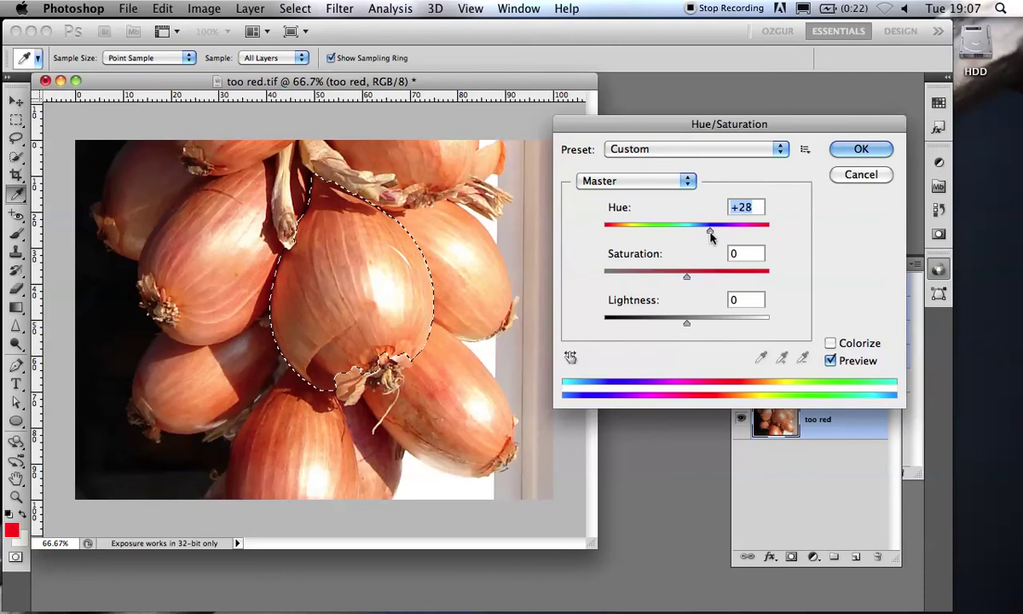
pyautogui.click(860, 151)
pyautogui.press('m')
pyautogui.press('super+d')
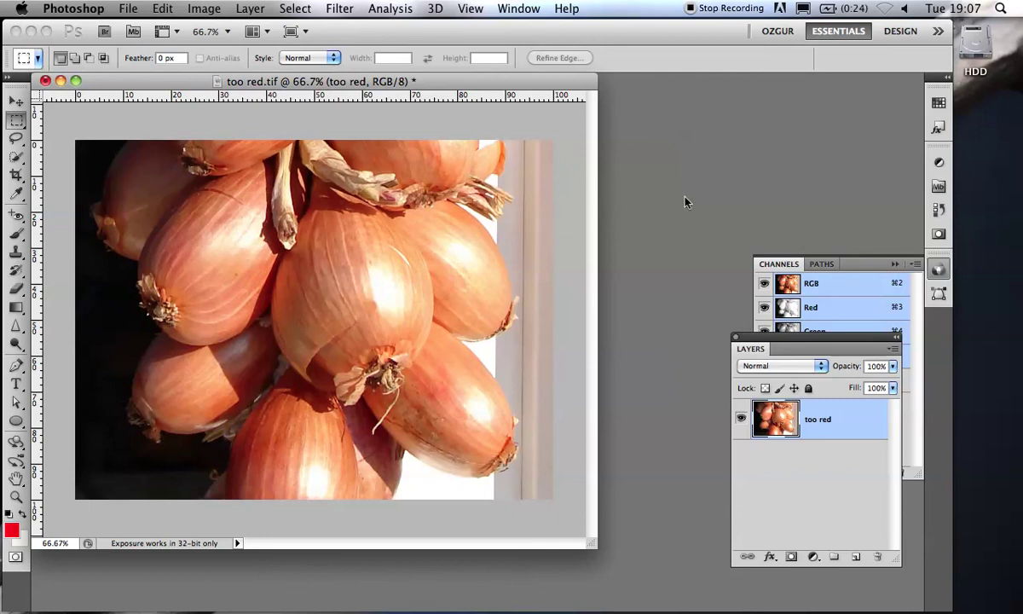
# Step: Close too red.tif without saving, and open red faces.jpg in a window large enough to show the whole image
pyautogui.click(45, 81)
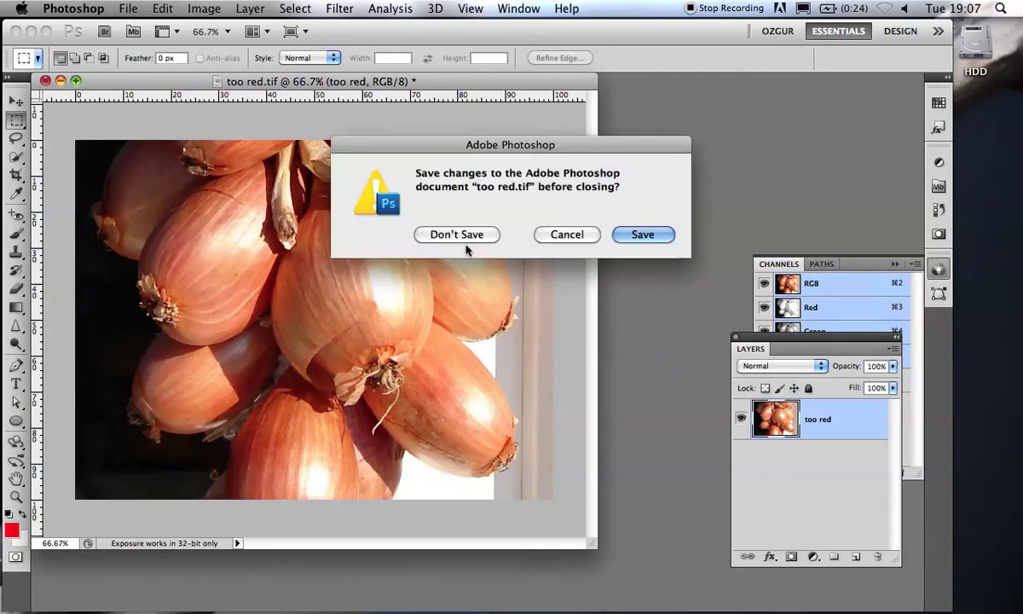
pyautogui.click(439, 234)
pyautogui.click(128, 9)
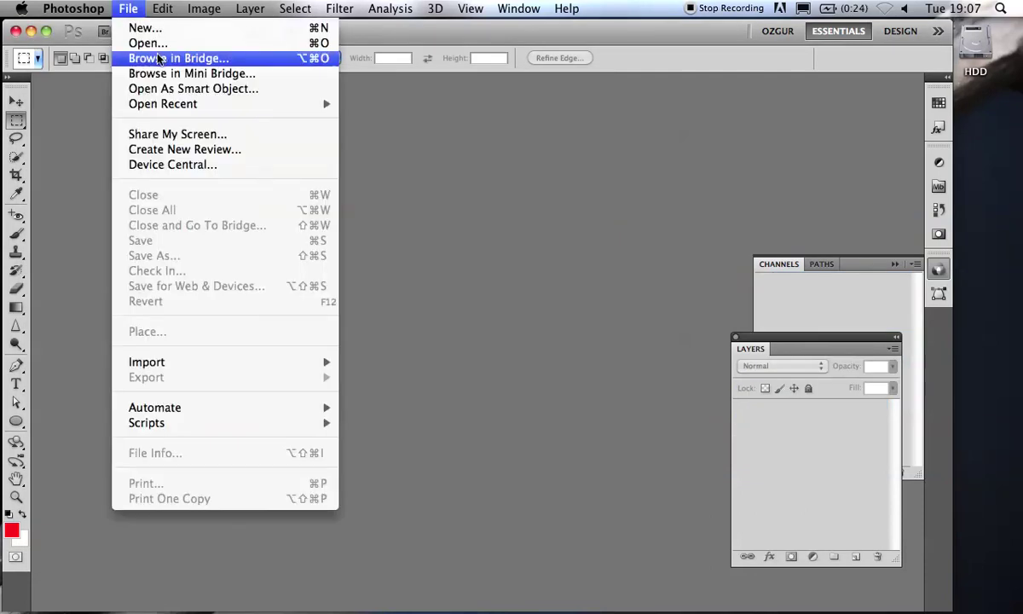
pyautogui.click(142, 41)
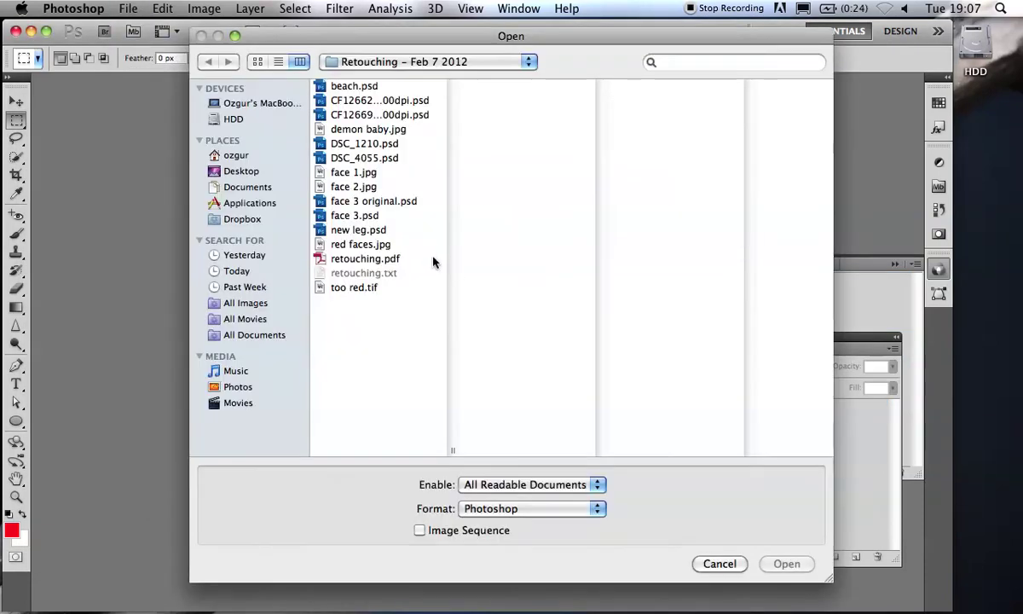
pyautogui.click(359, 245)
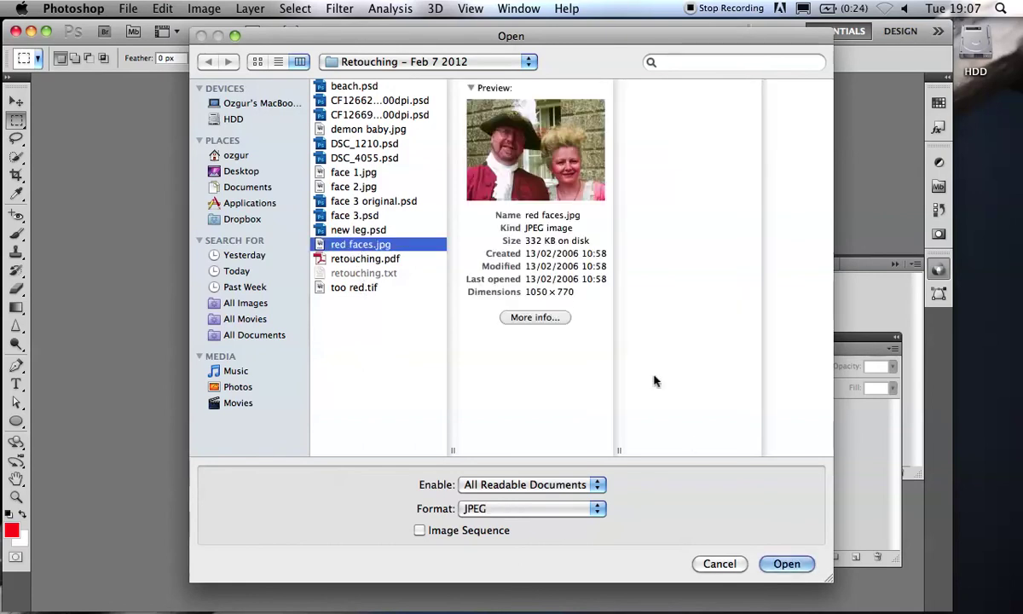
pyautogui.click(785, 563)
pyautogui.moveTo(611, 529); pyautogui.dragTo(672, 577)
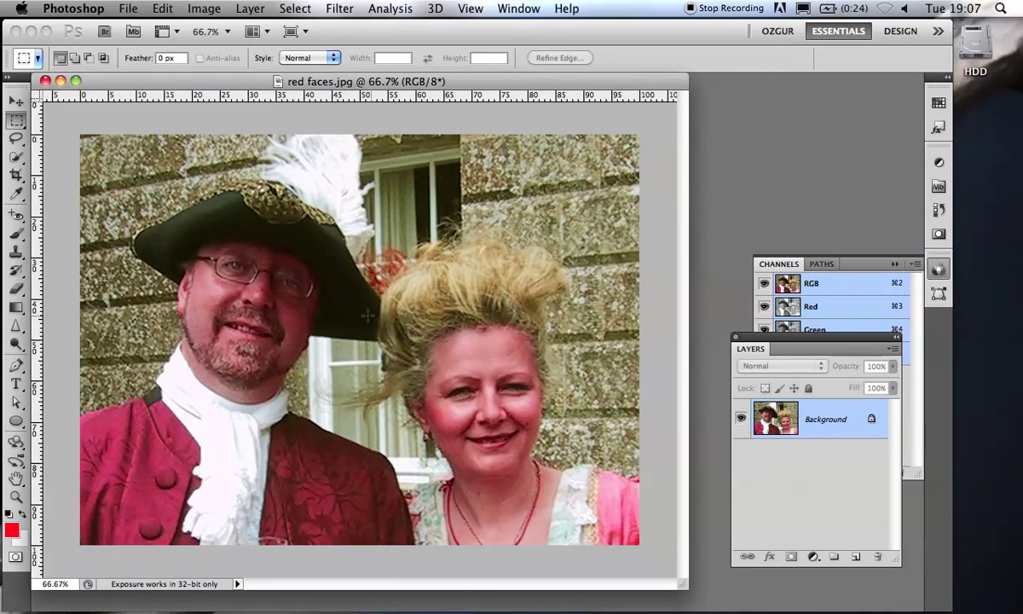
# Step: Lasso a loose selection around the man's face and add the woman's face and neck down to the image's lower edge
pyautogui.click(16, 137)
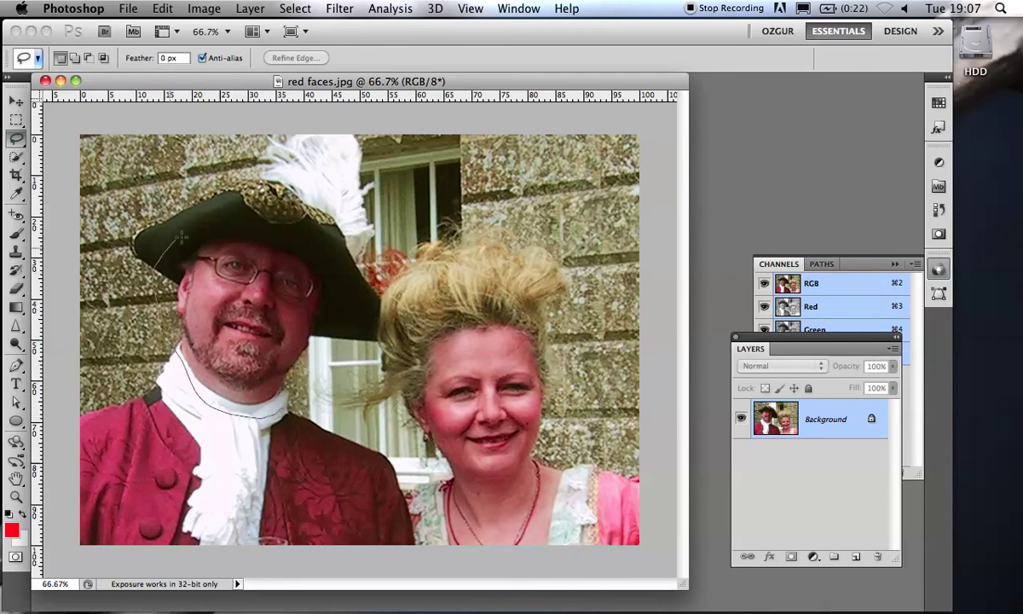
pyautogui.moveTo(316, 371); pyautogui.dragTo(234, 411)
pyautogui.press('shift')
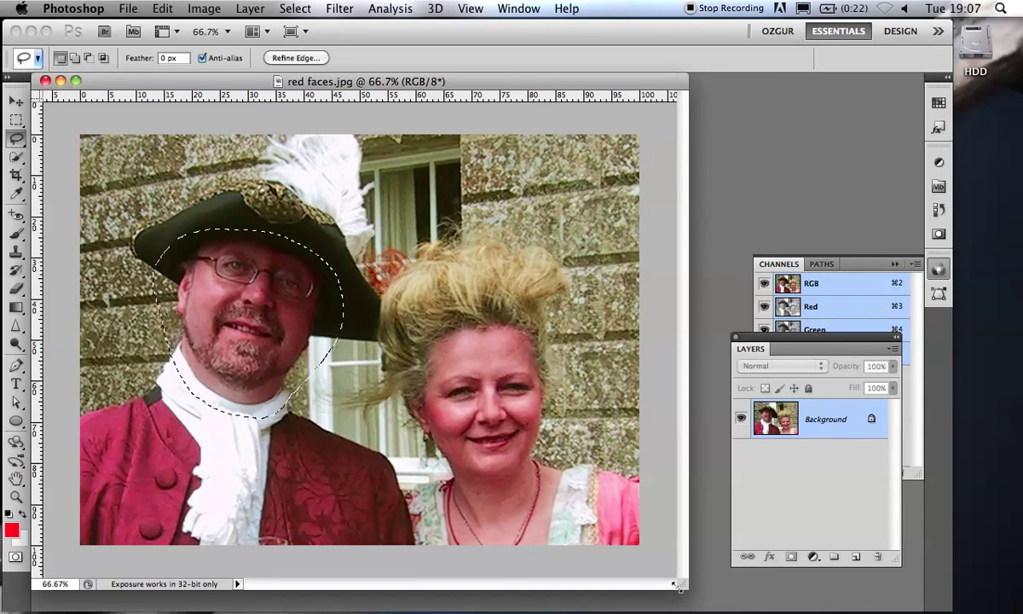
pyautogui.moveTo(681, 588); pyautogui.dragTo(698, 601)
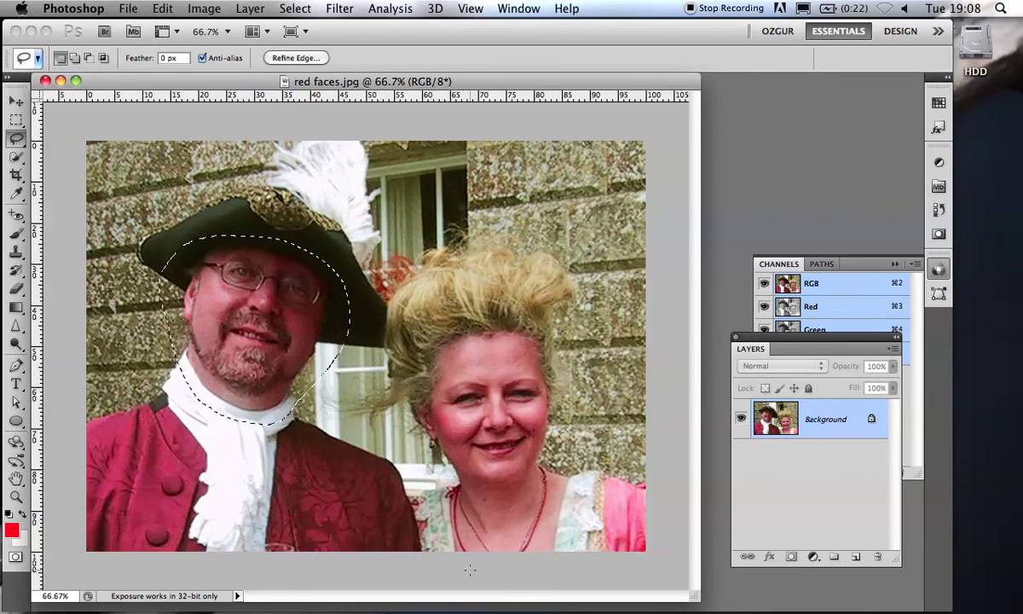
pyautogui.press('shift')
pyautogui.press('alt')
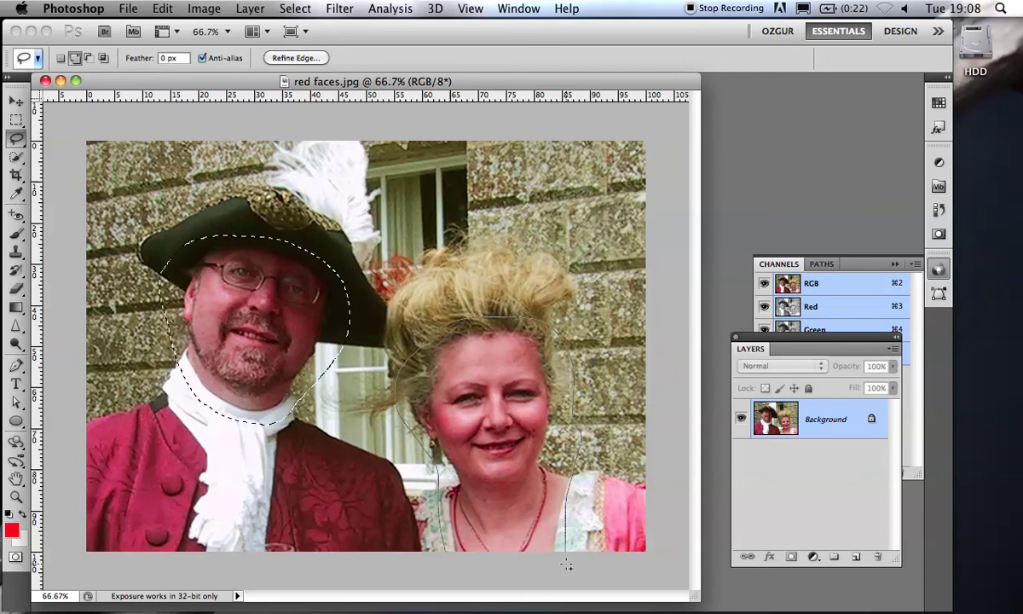
pyautogui.moveTo(540, 574); pyautogui.dragTo(510, 545)
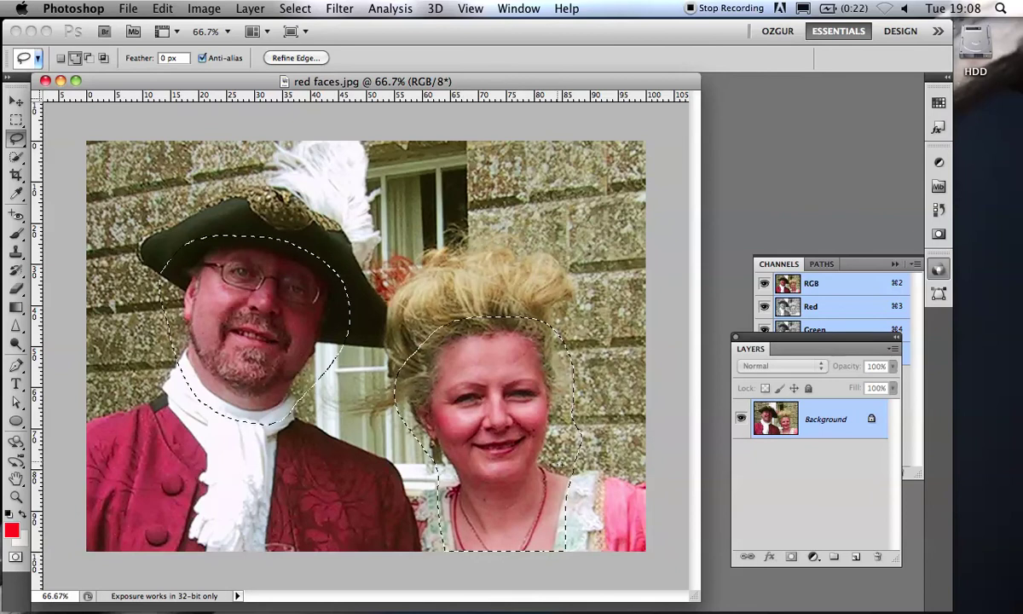
pyautogui.moveTo(581, 449)
pyautogui.mouseDown()
pyautogui.moveTo(576, 516)
pyautogui.moveTo(562, 544)
pyautogui.moveTo(543, 528)
pyautogui.moveTo(527, 539)
pyautogui.mouseUp()
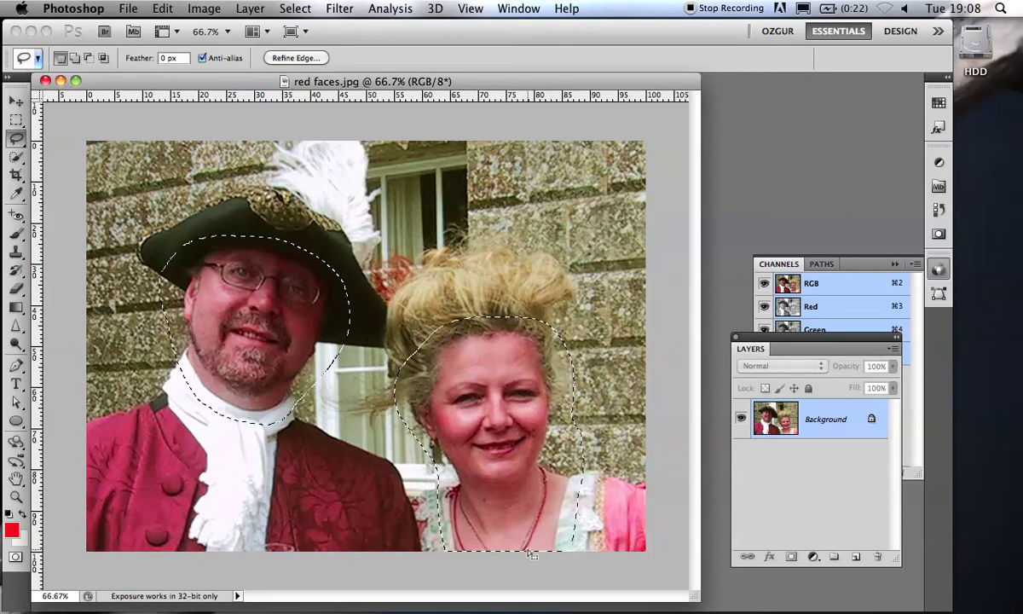
# Step: Feather the faces selection by 9.8 px with Refine Edge, previewing it on white and on layers, with output to Selection
pyautogui.click(295, 58)
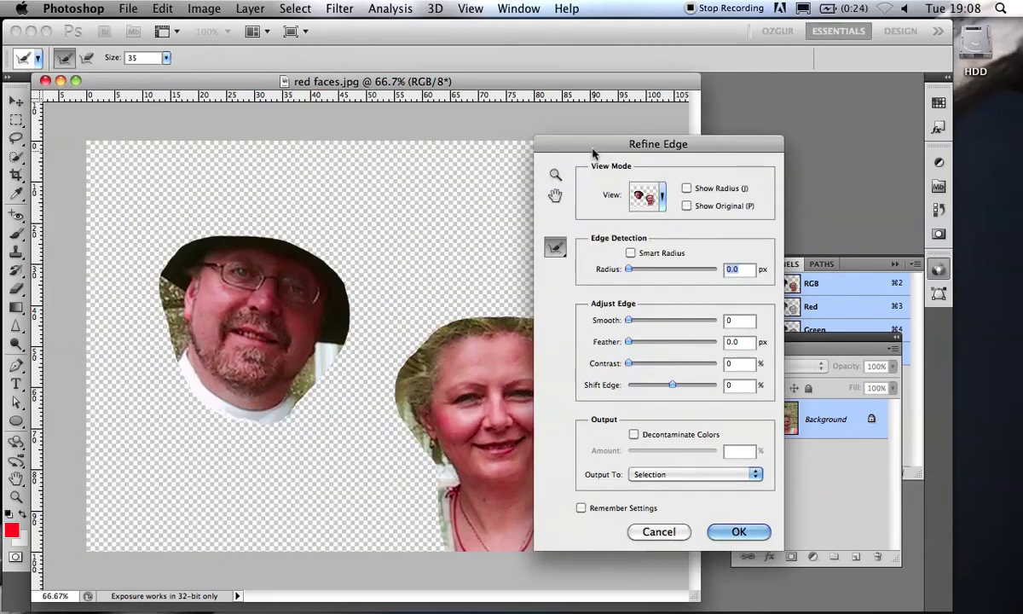
pyautogui.moveTo(534, 145); pyautogui.dragTo(628, 161)
pyautogui.moveTo(724, 358); pyautogui.dragTo(743, 359)
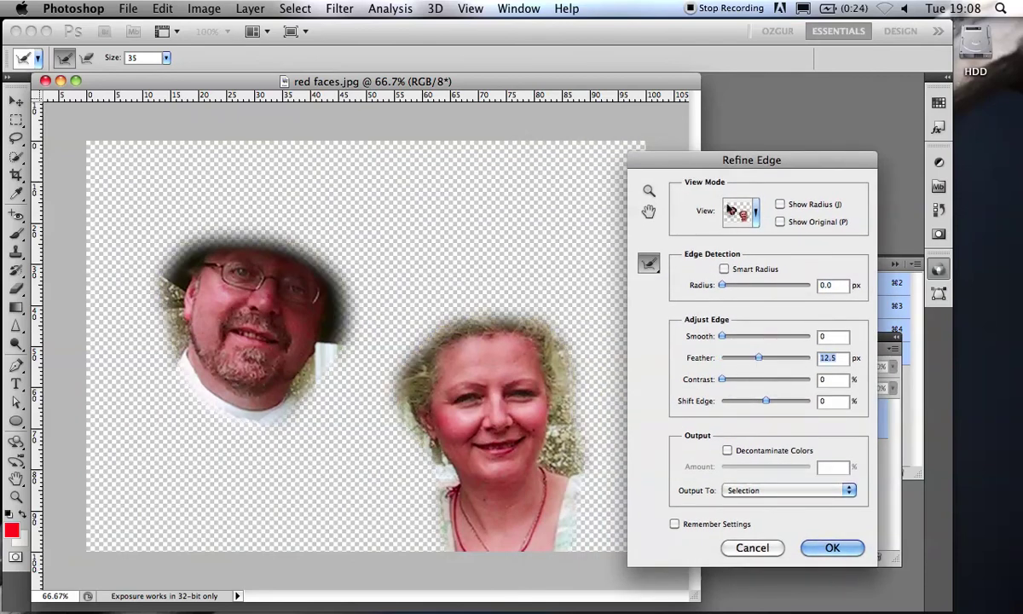
pyautogui.click(754, 214)
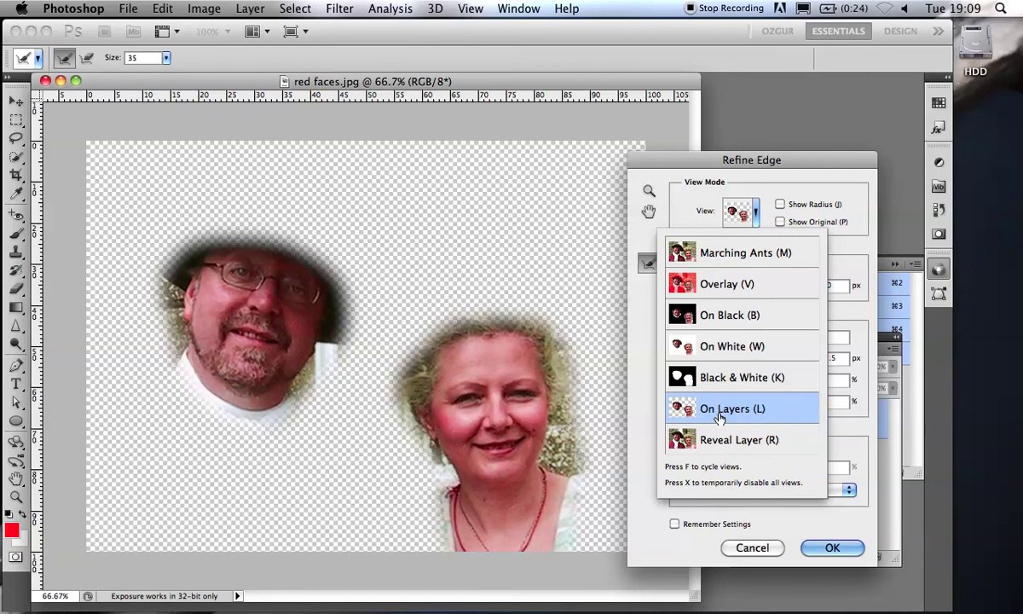
pyautogui.click(714, 347)
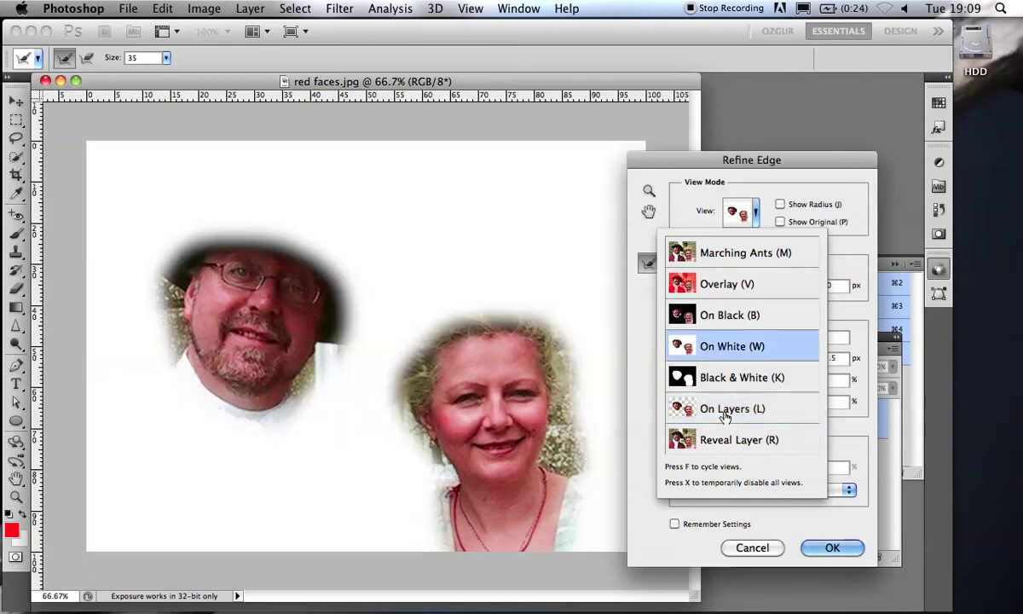
pyautogui.click(724, 413)
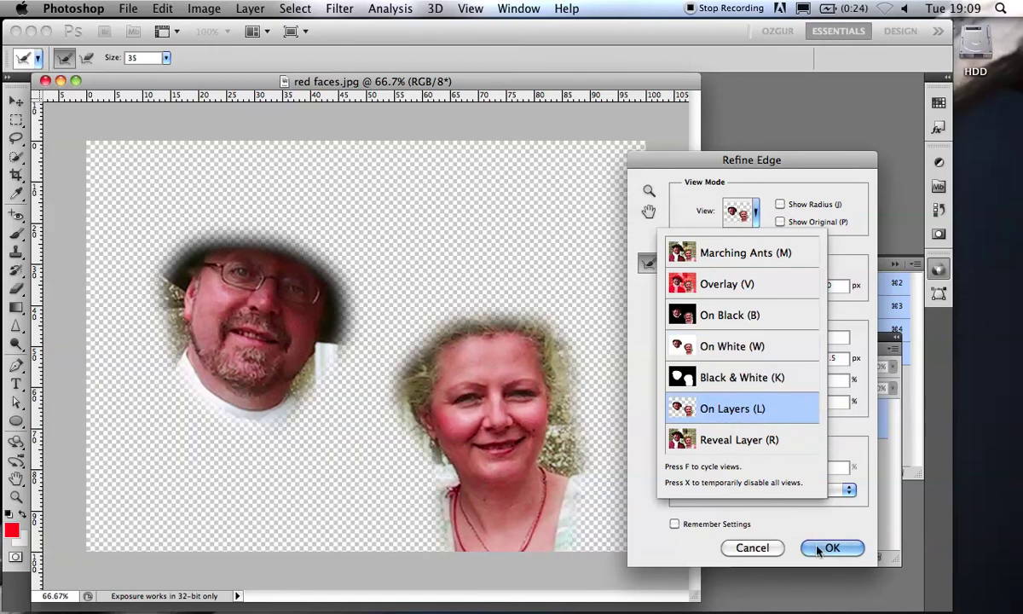
pyautogui.click(757, 213)
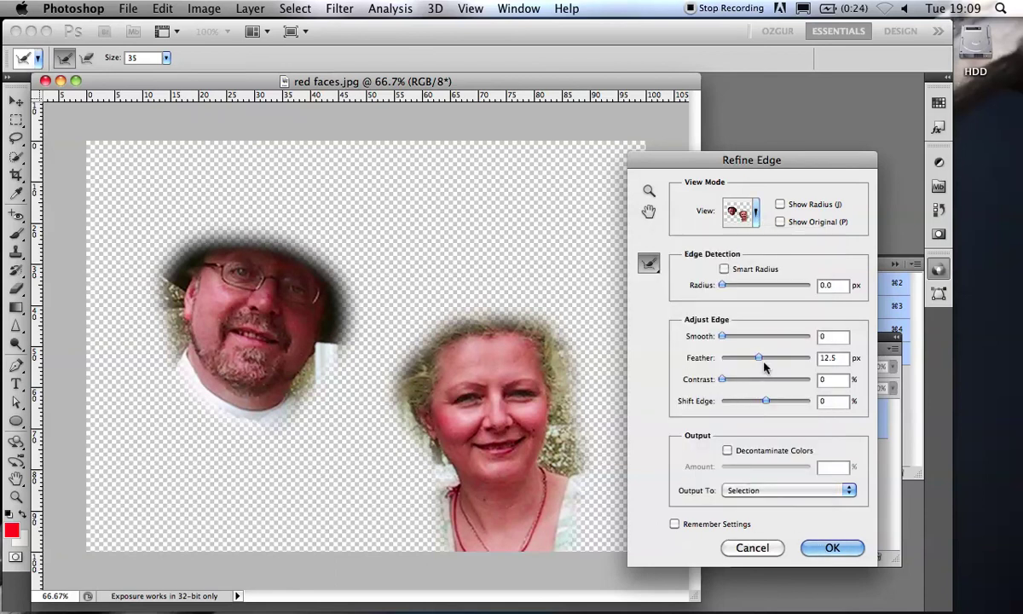
pyautogui.moveTo(760, 359); pyautogui.dragTo(756, 359)
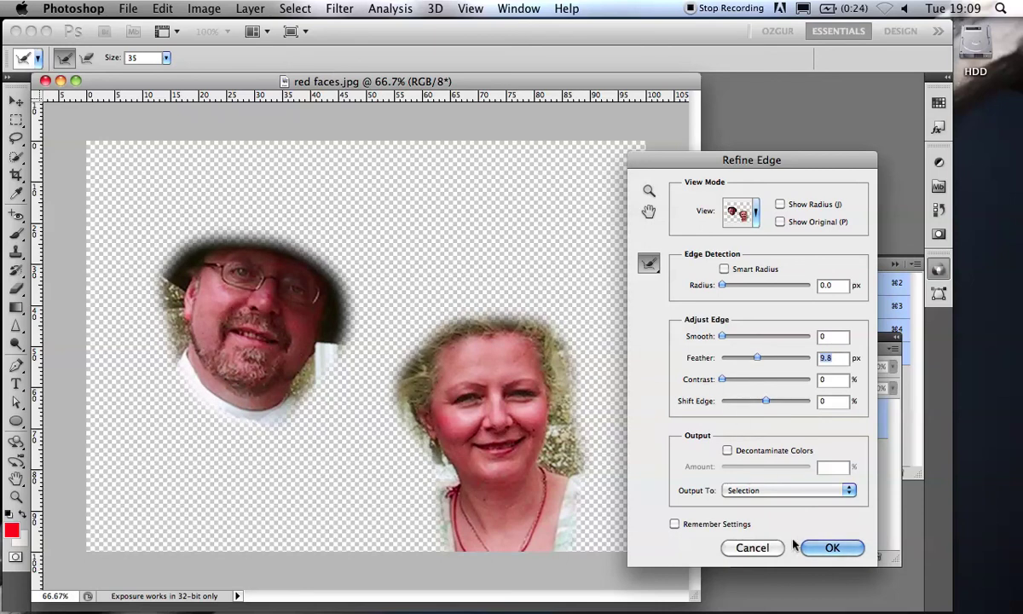
pyautogui.click(849, 549)
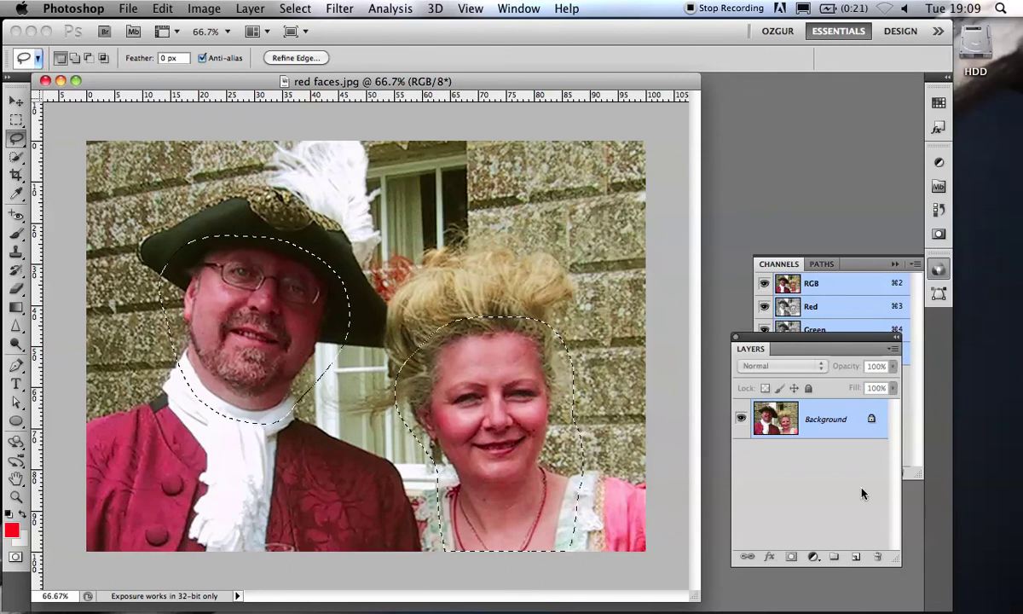
# Step: Copy the feathered faces to a new layer, and check its soft edges by temporarily hiding the Background
pyautogui.press('super+j')
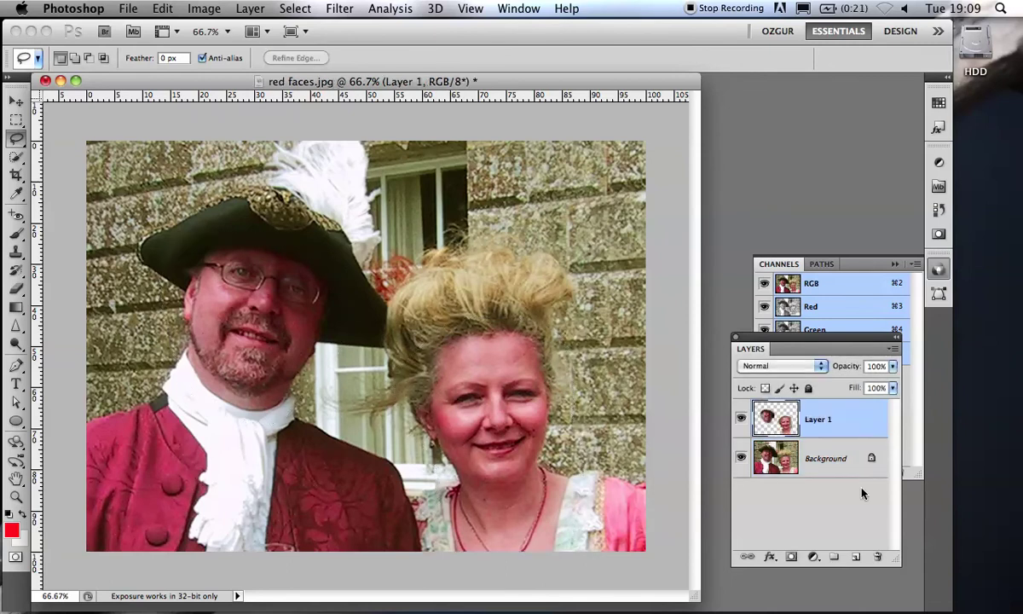
pyautogui.click(740, 458)
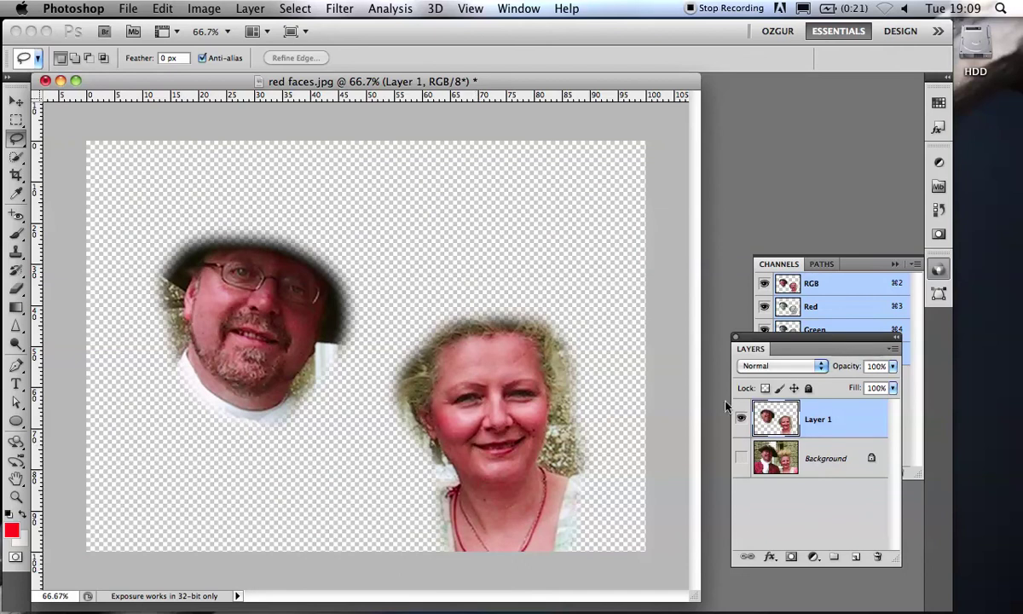
pyautogui.click(741, 458)
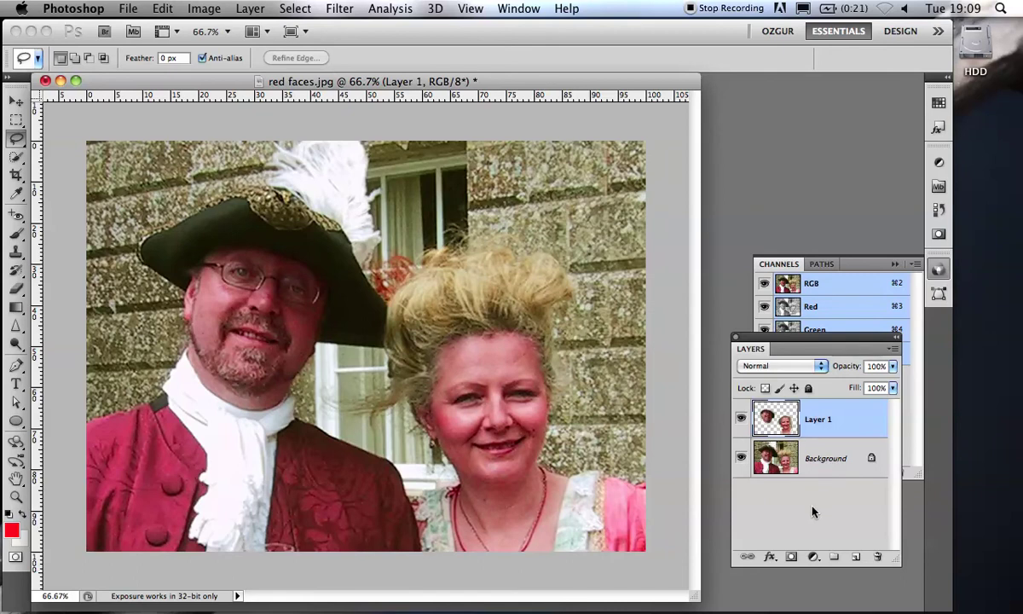
# Step: Open Hue/Saturation for the copied faces layer, try a Master hue shift of +19, and reset the hue to 0
pyautogui.press('super+u')
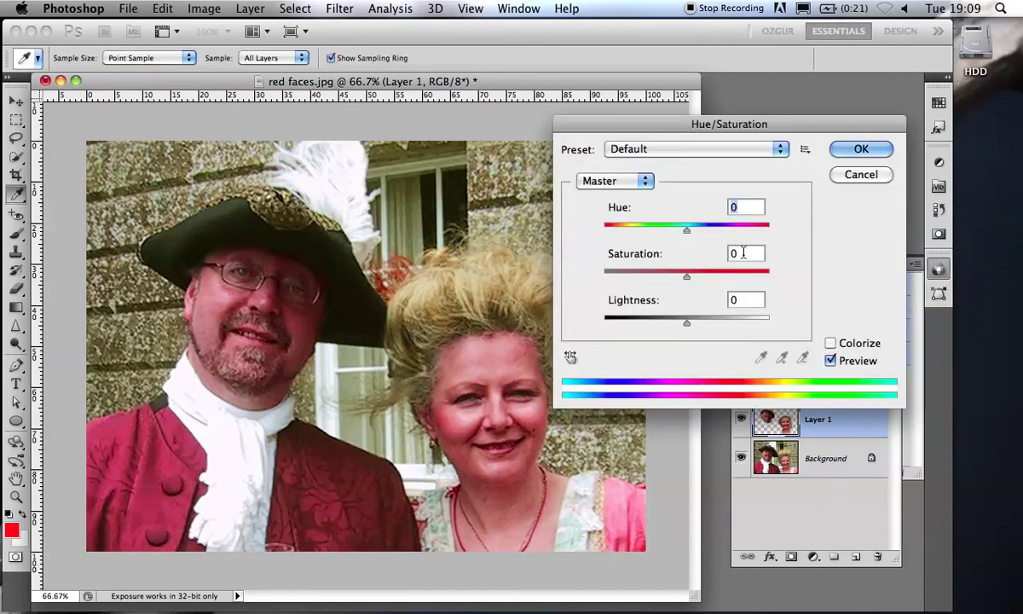
pyautogui.moveTo(689, 126); pyautogui.dragTo(681, 67)
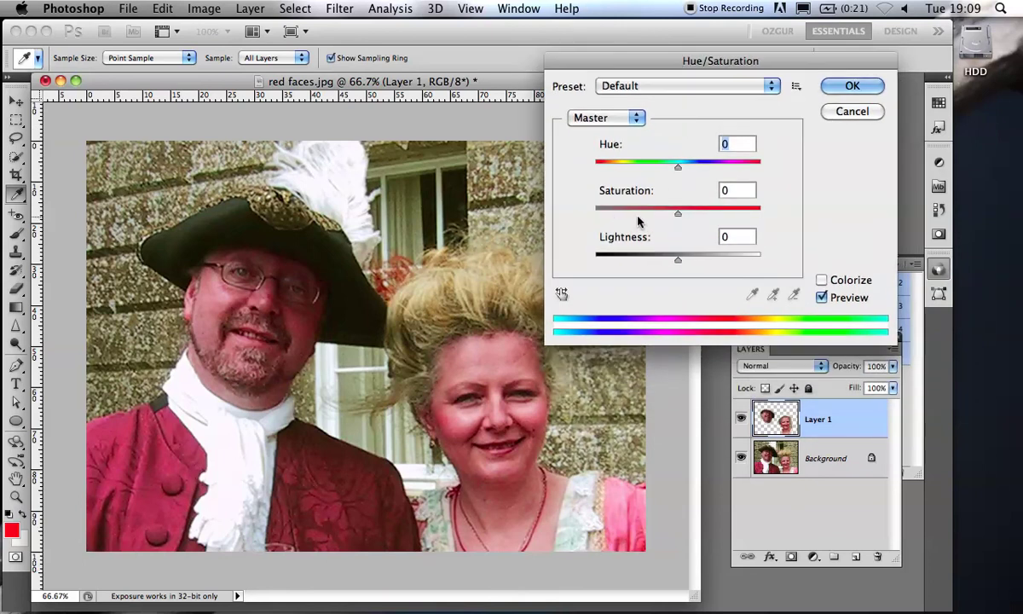
pyautogui.moveTo(678, 166); pyautogui.dragTo(693, 167)
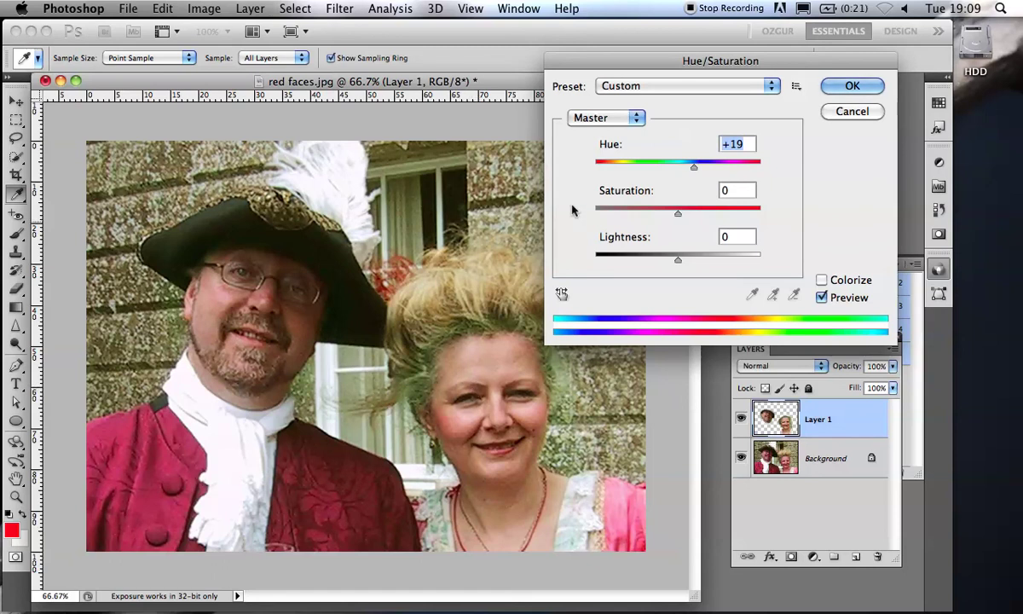
pyautogui.write('0')
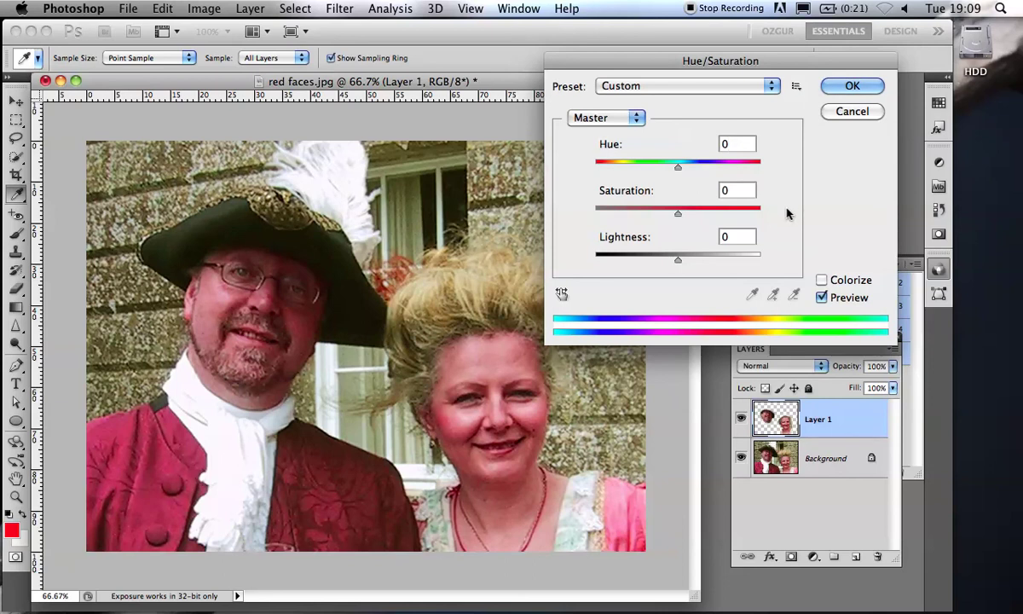
# Step: Restrict the Hue/Saturation adjustment to Reds, and apply a slight positive hue shift to reduce the redness of both faces
pyautogui.click(636, 117)
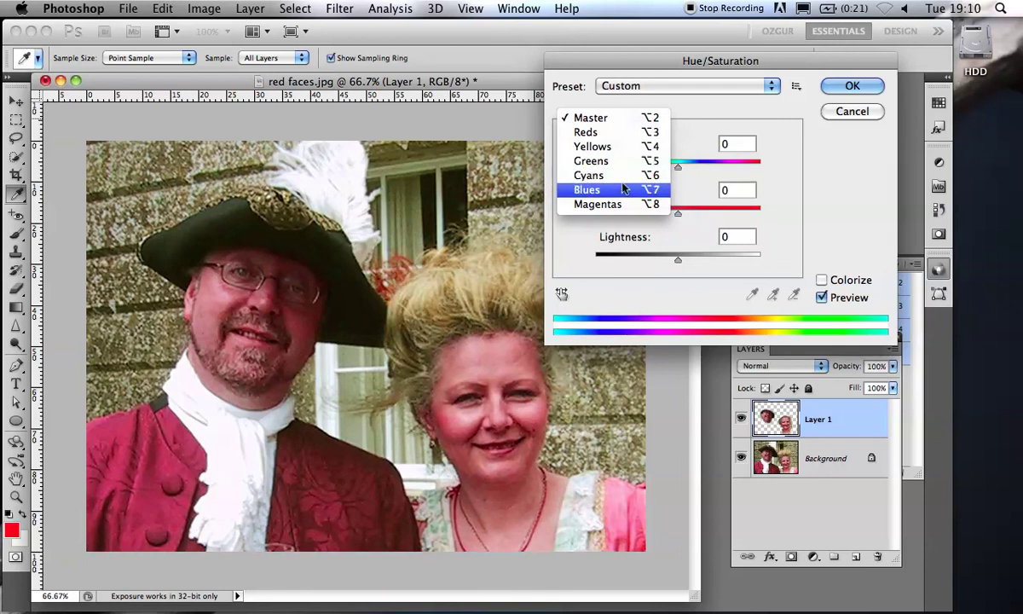
pyautogui.click(614, 132)
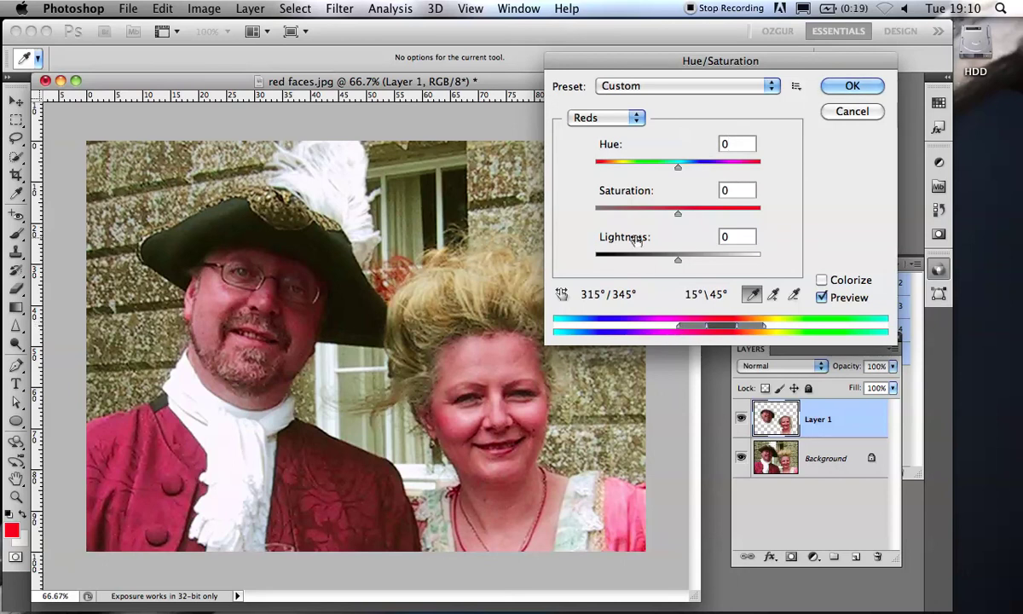
pyautogui.click(679, 168)
pyautogui.moveTo(682, 171); pyautogui.dragTo(690, 168)
pyautogui.click(847, 86)
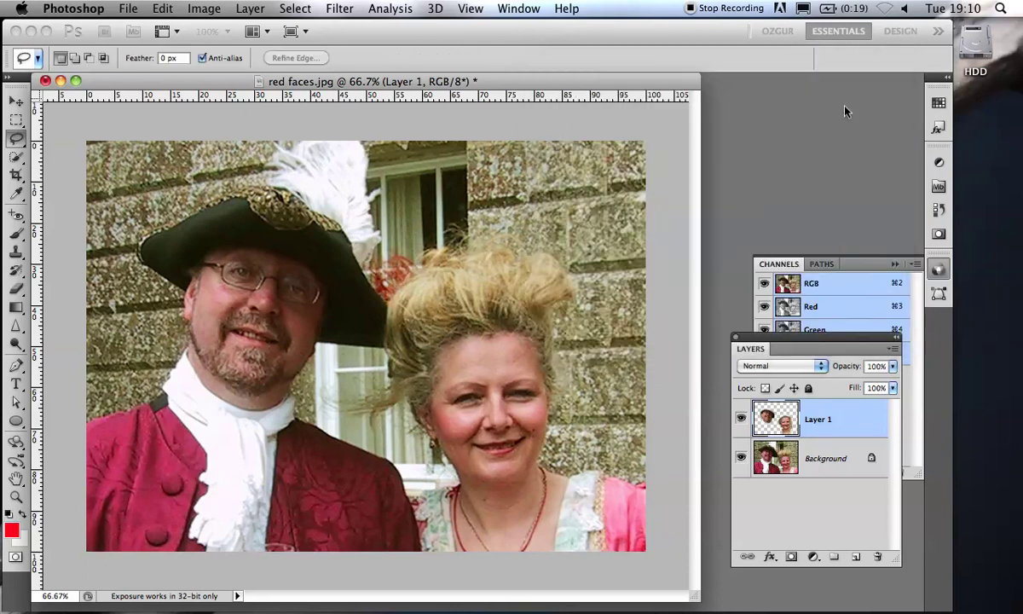
# Step: Compare the faces before and after correction by toggling the visibility of Layer 1, leaving it shown
pyautogui.click(741, 420)
pyautogui.click(742, 420)
pyautogui.click(741, 419)
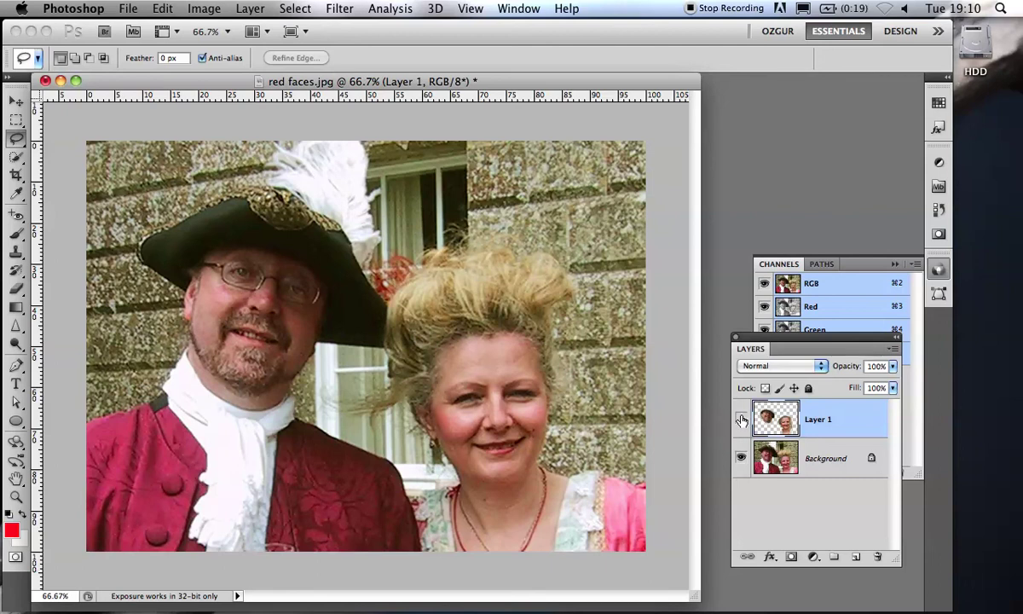
pyautogui.click(740, 418)
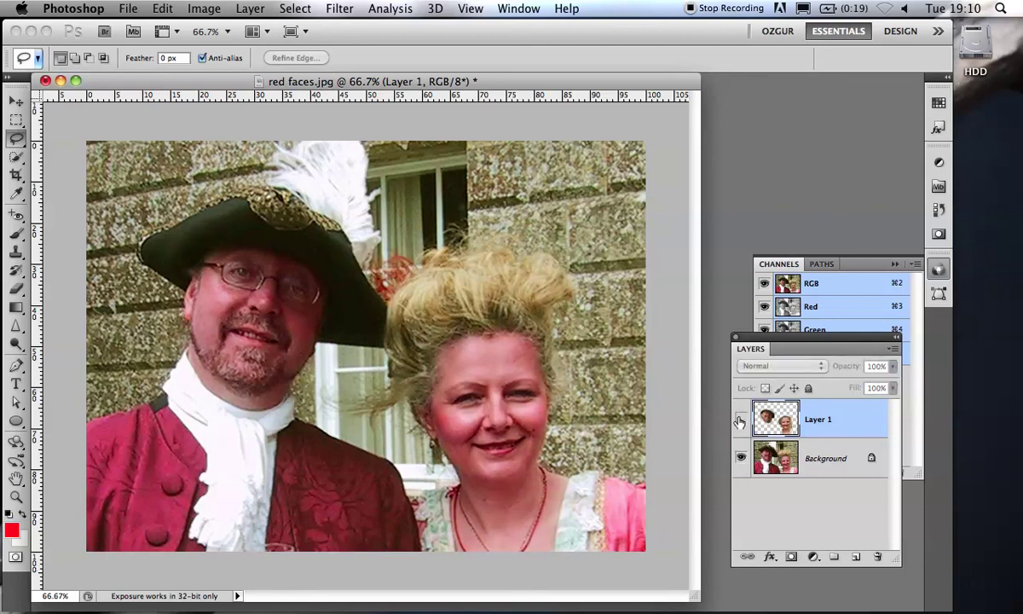
pyautogui.click(740, 419)
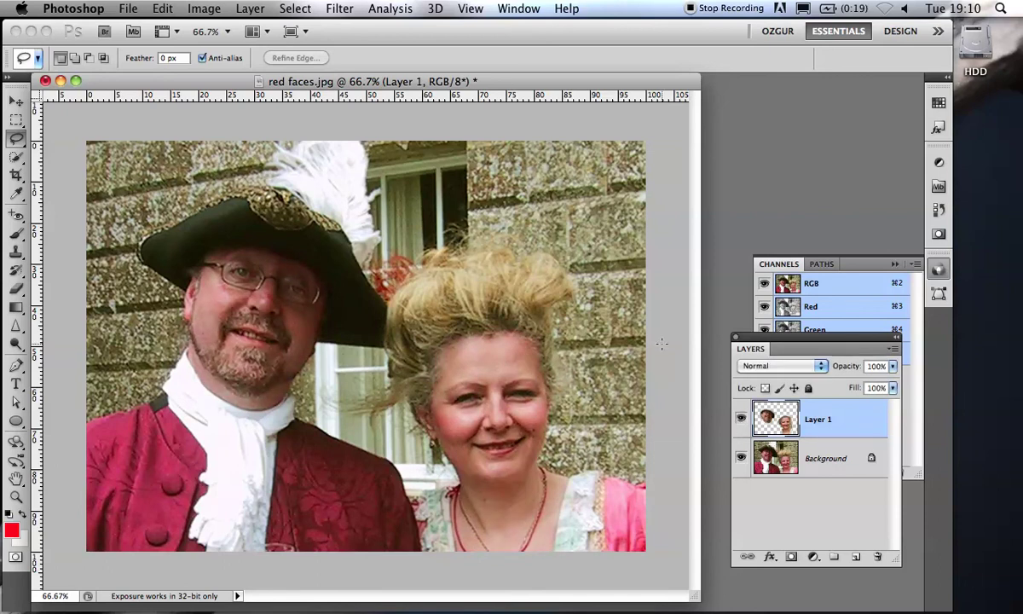
# Step: Close red faces.jpg without saving, and open beach.psd with only its Background layer visible
pyautogui.click(45, 80)
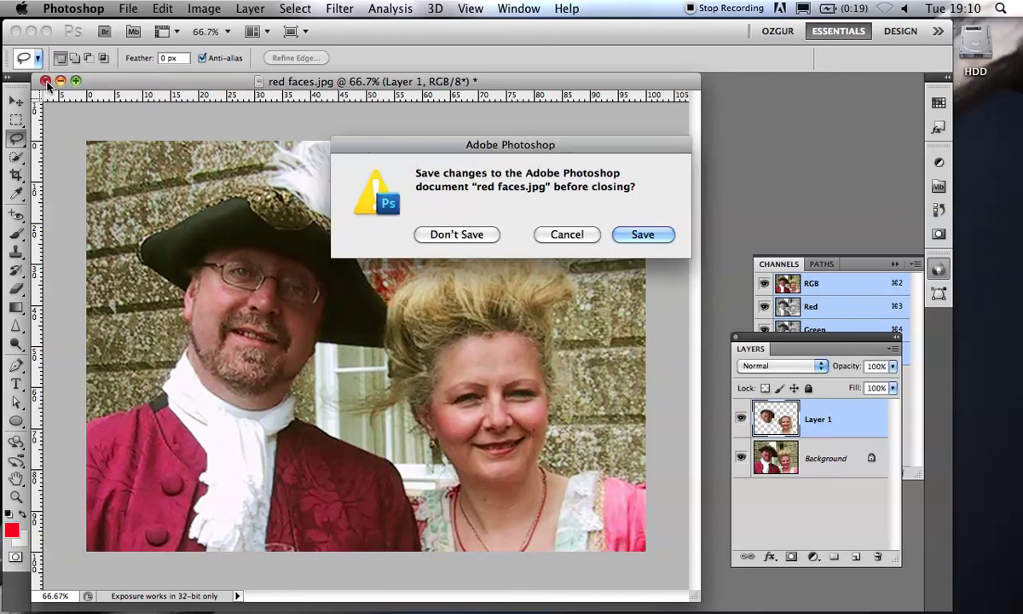
pyautogui.click(440, 235)
pyautogui.click(126, 8)
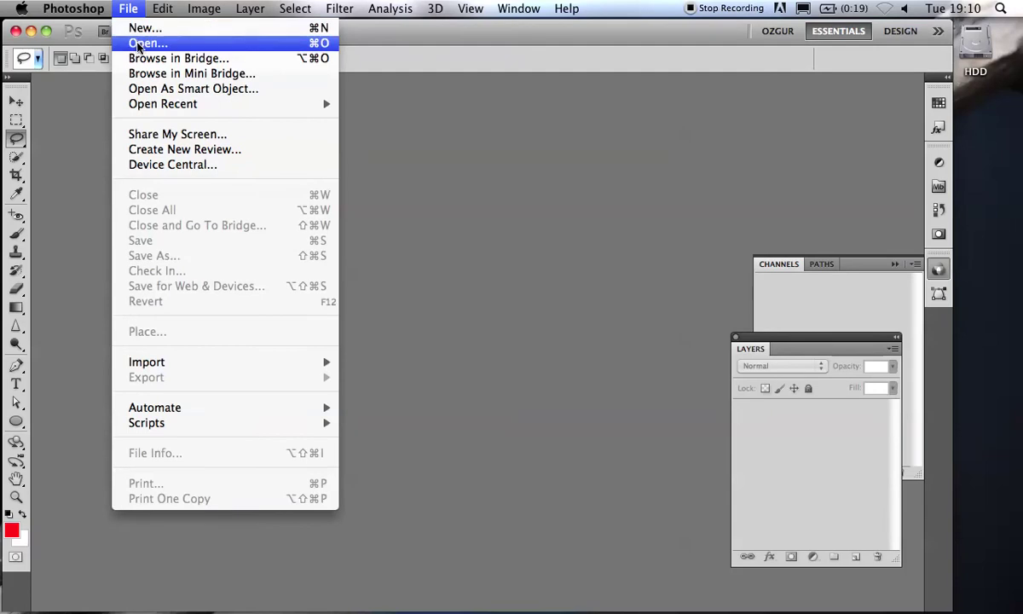
pyautogui.click(136, 47)
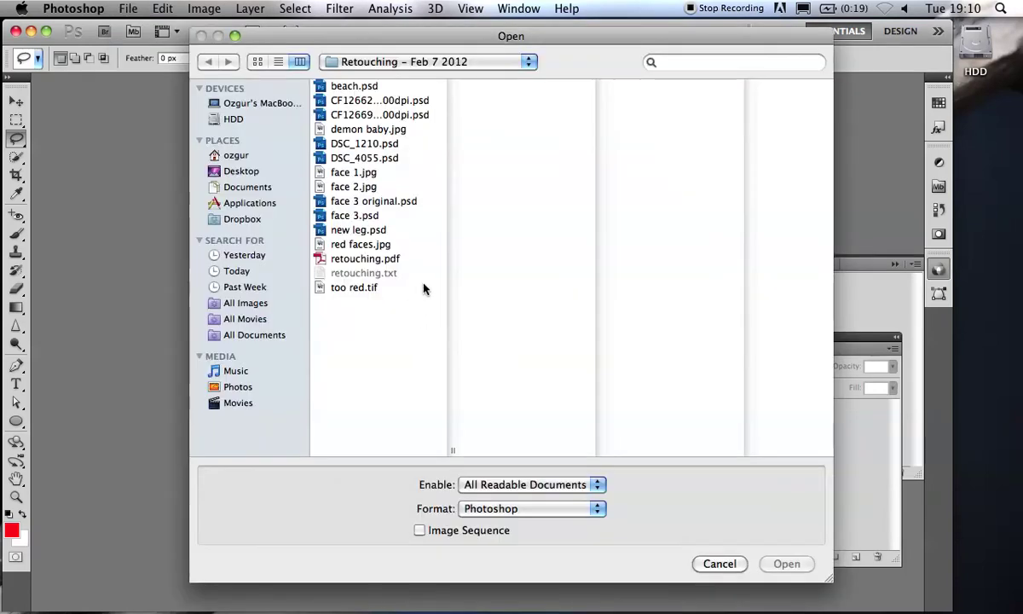
pyautogui.click(358, 94)
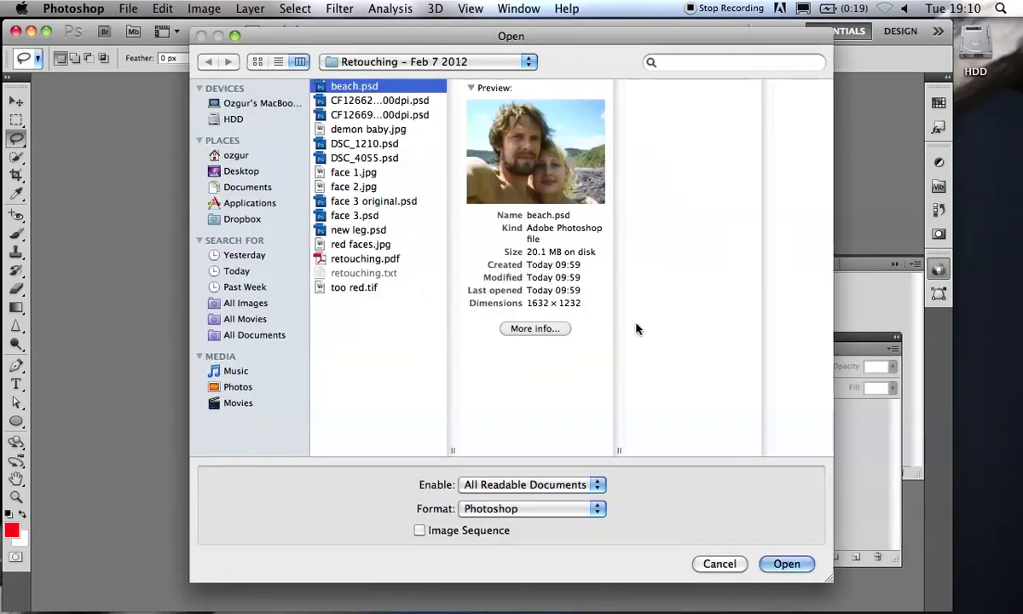
pyautogui.click(785, 564)
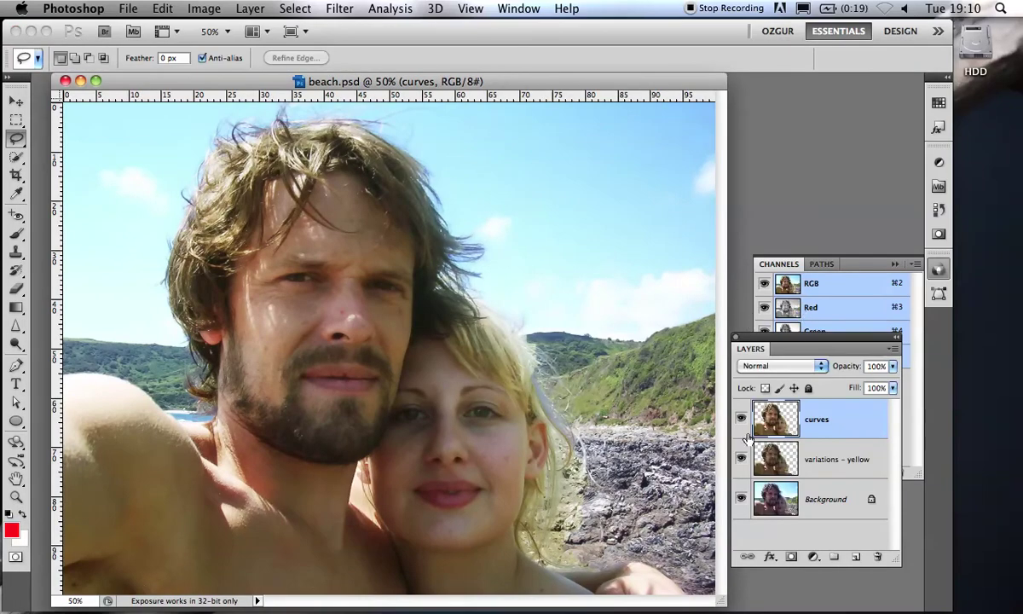
pyautogui.keyDown('alt'); pyautogui.click(741, 499); pyautogui.keyUp('alt')
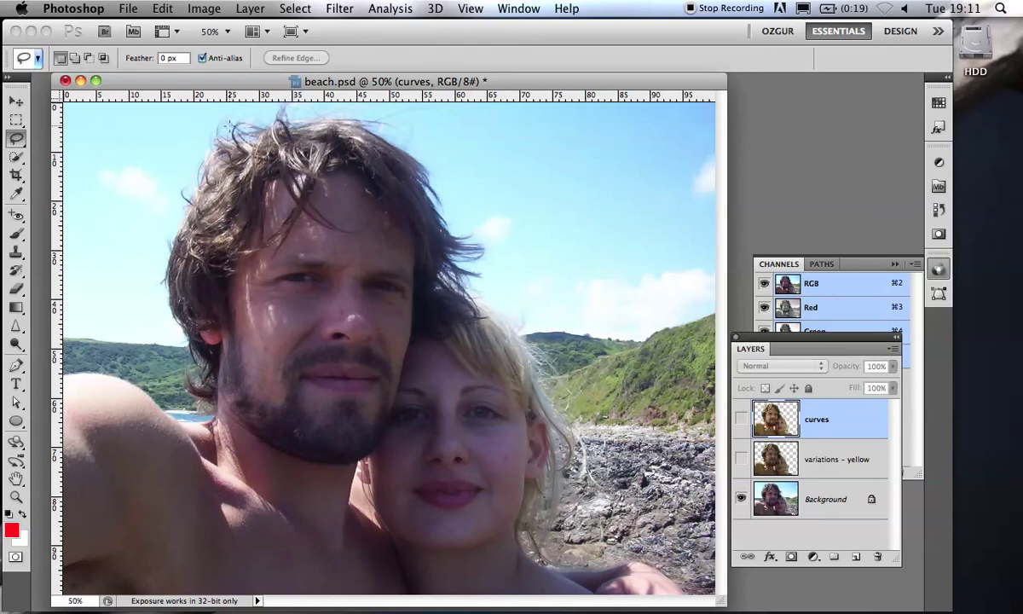
# Step: Try a Magic Wand selection of the area around the couple with the curves layer active, and clear it with Background activated
pyautogui.click(17, 157)
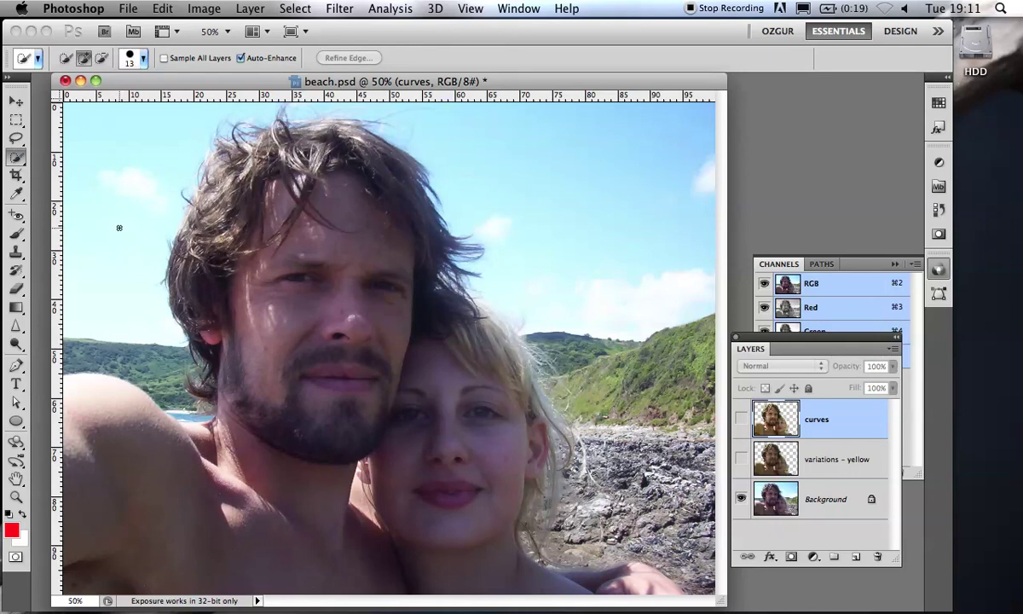
pyautogui.moveTo(17, 157); pyautogui.dragTo(49, 173)
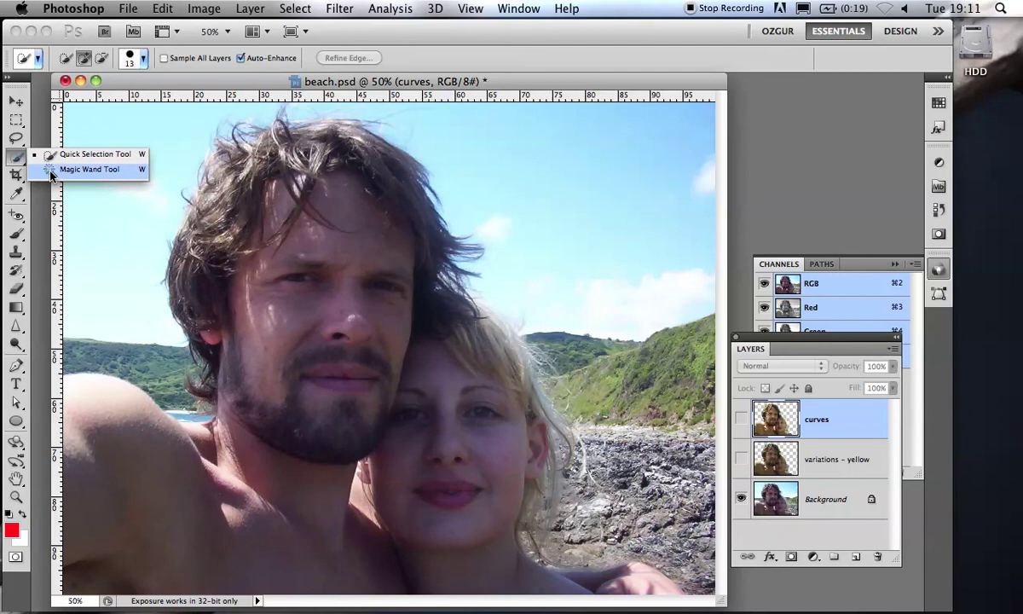
pyautogui.moveTo(52, 174); pyautogui.dragTo(51, 174)
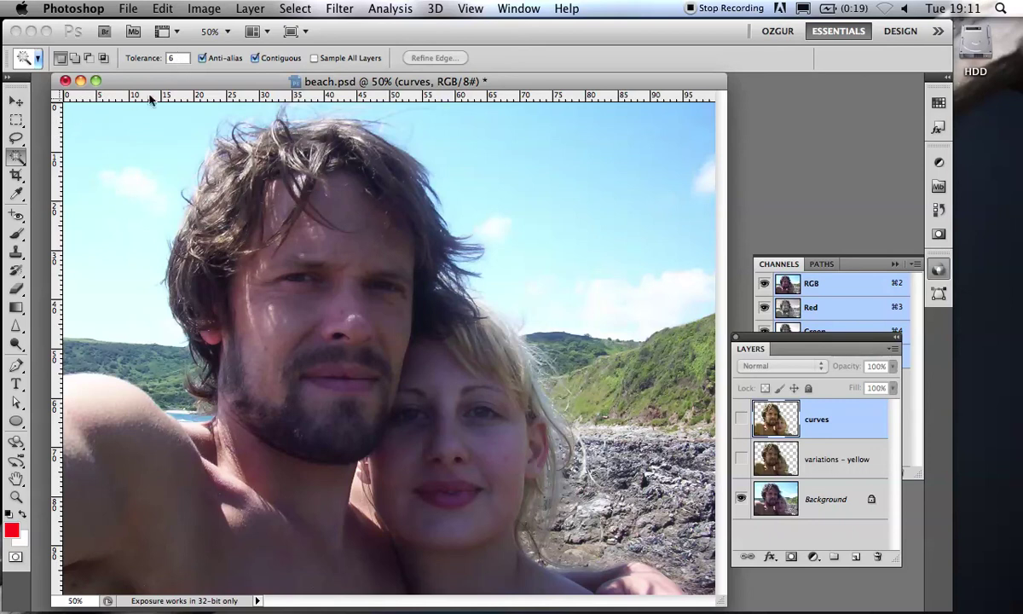
pyautogui.click(103, 120)
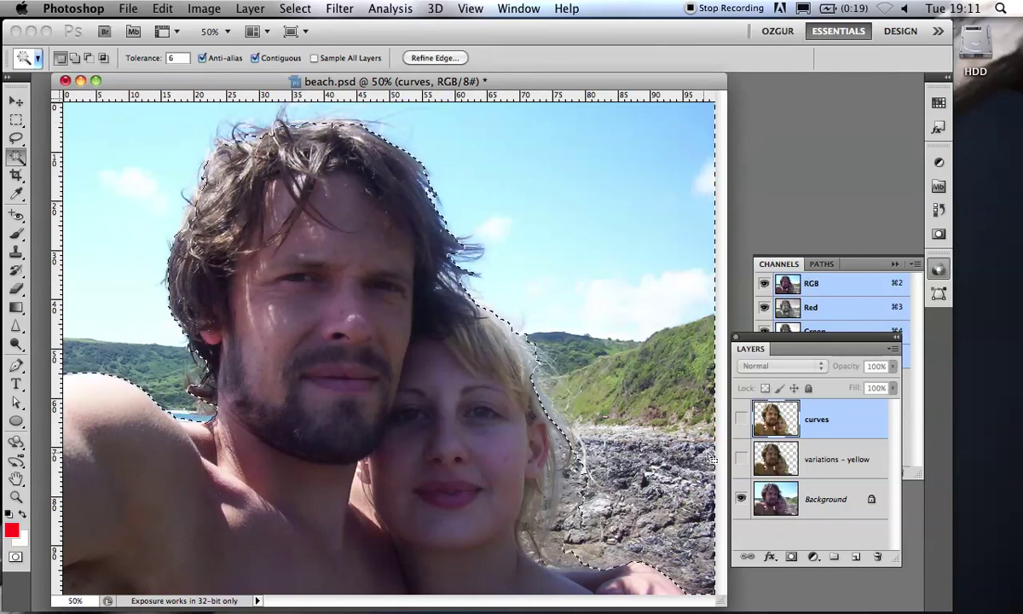
pyautogui.click(806, 503)
pyautogui.press('super+d')
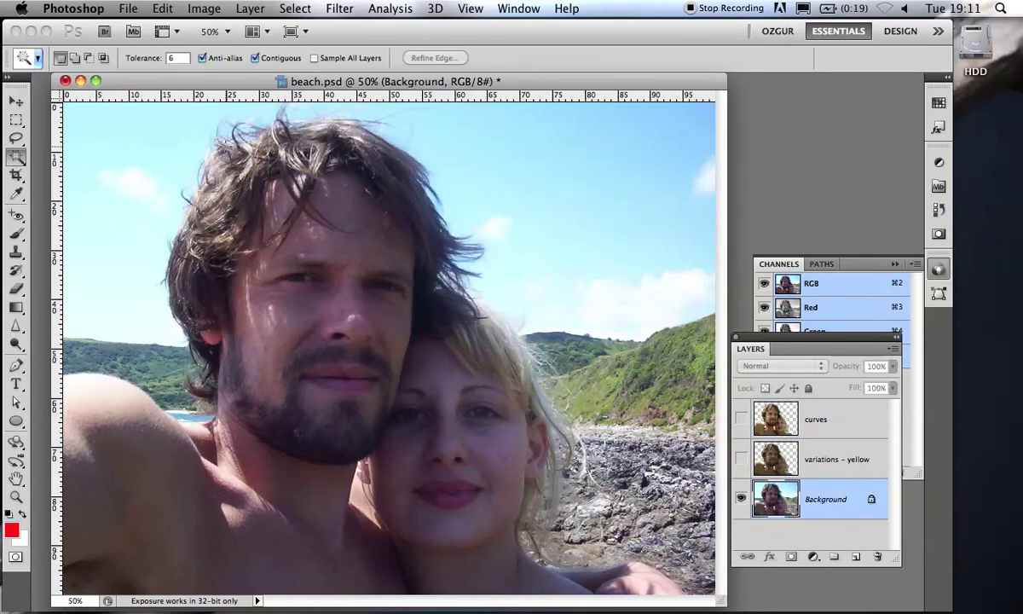
# Step: Try selecting the sky on the Background layer with several Magic Wand samples at tolerance 6, and clear the selection
pyautogui.click(125, 126)
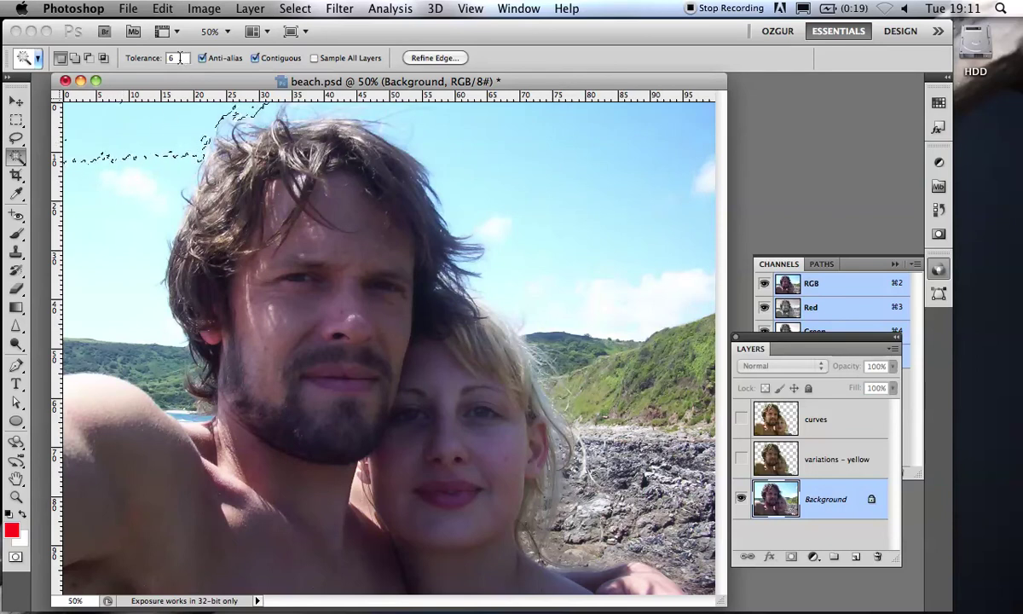
pyautogui.press('shift')
pyautogui.click(111, 220)
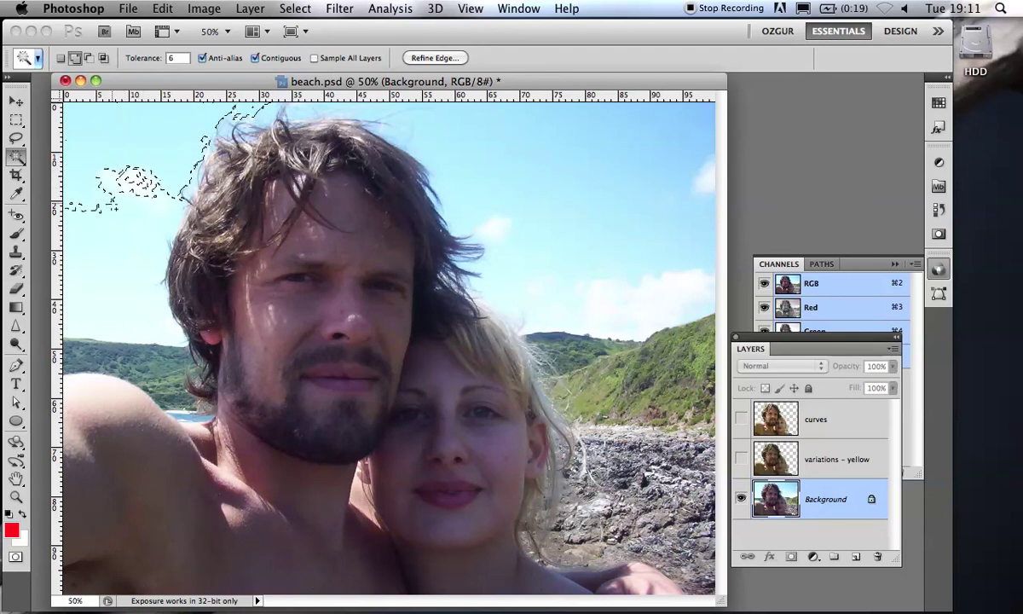
pyautogui.click(110, 273)
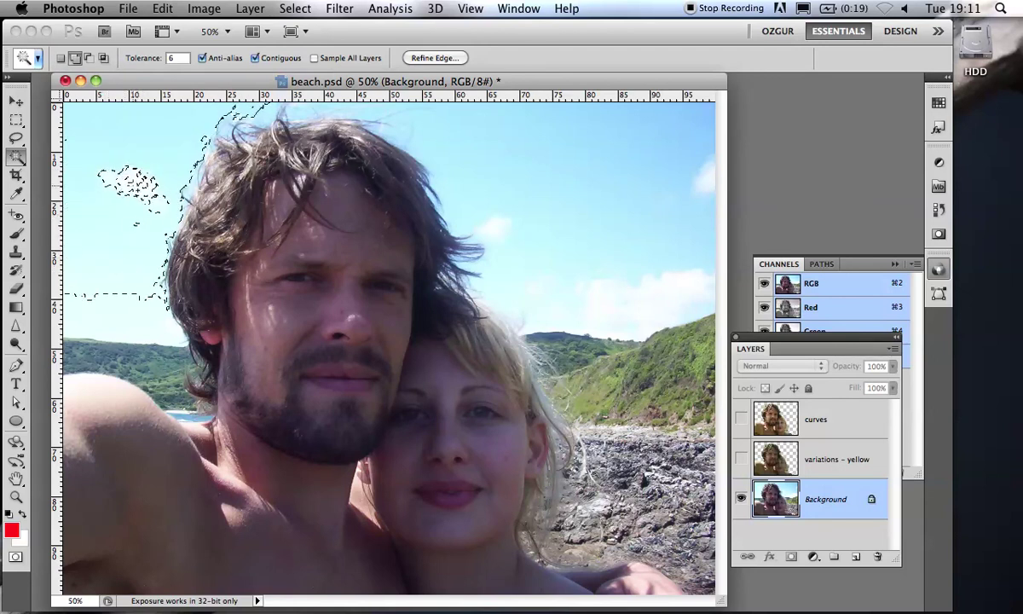
pyautogui.click(450, 137)
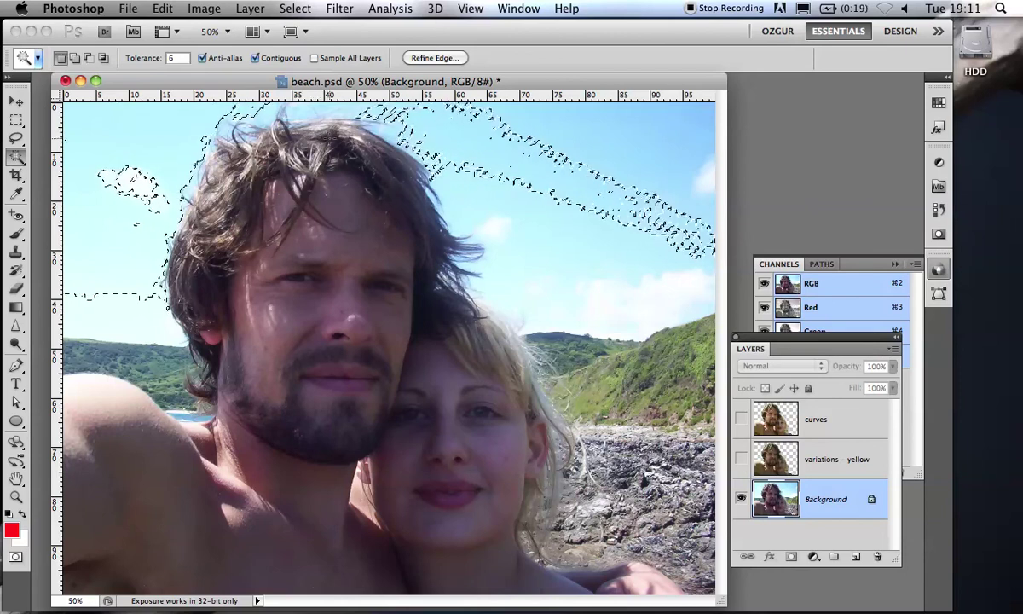
pyautogui.press('super+d')
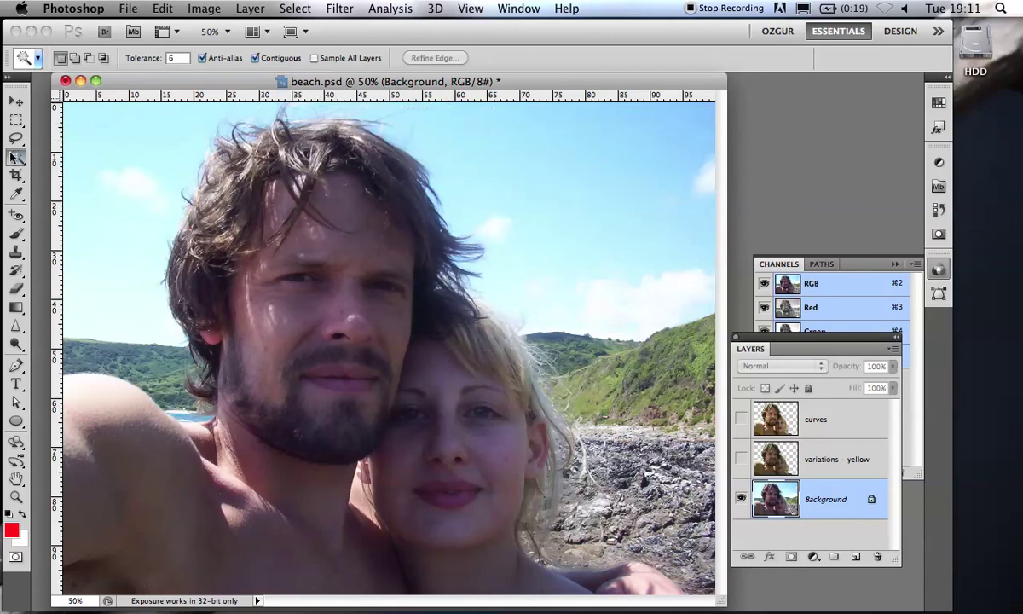
# Step: Use the Quick Selection tool to select the sky and hillside beside the man, subtracting his hair from the selection
pyautogui.moveTo(16, 159); pyautogui.dragTo(120, 151)
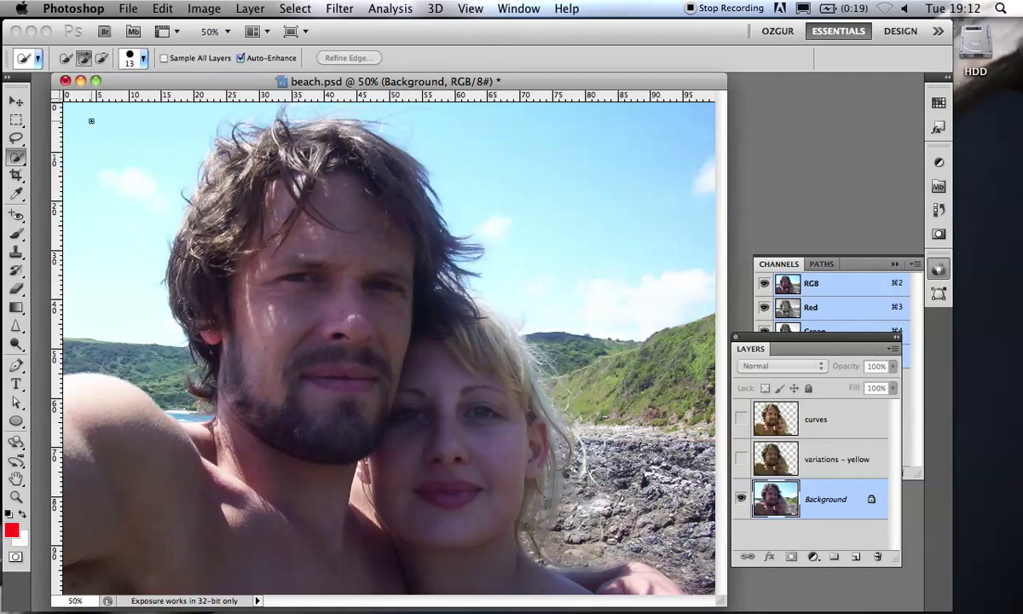
pyautogui.moveTo(87, 119)
pyautogui.mouseDown()
pyautogui.moveTo(132, 175)
pyautogui.moveTo(180, 131)
pyautogui.moveTo(229, 123)
pyautogui.moveTo(122, 237)
pyautogui.moveTo(129, 204)
pyautogui.moveTo(149, 176)
pyautogui.moveTo(127, 263)
pyautogui.mouseUp()
pyautogui.press('alt')
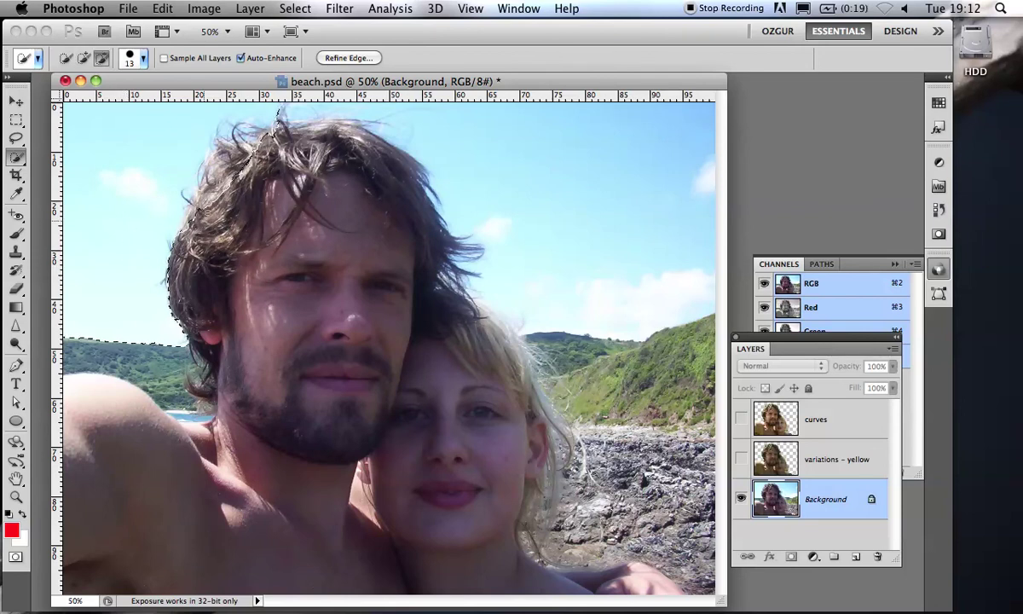
pyautogui.moveTo(226, 152); pyautogui.dragTo(228, 137)
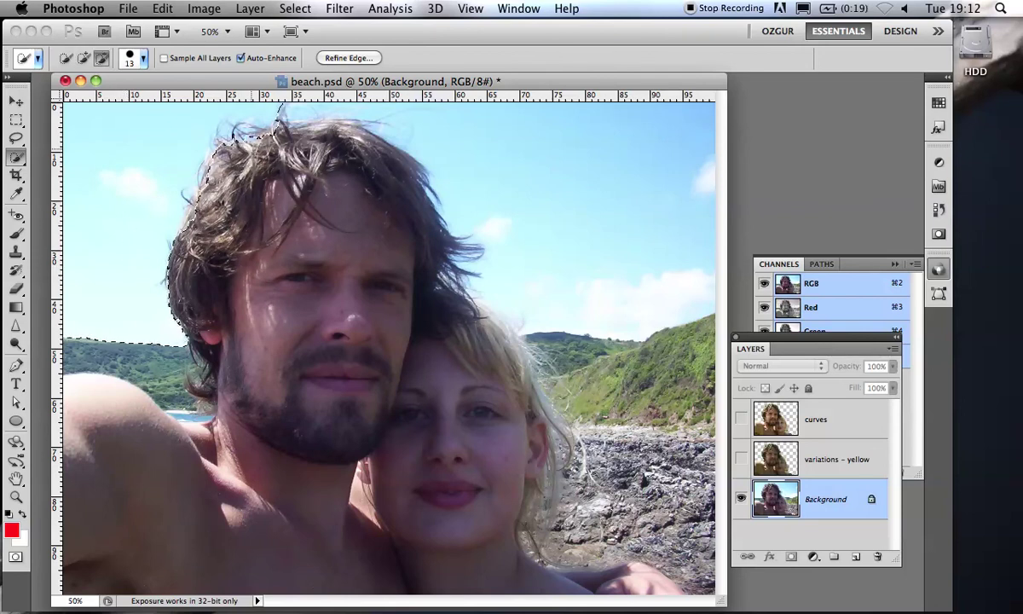
pyautogui.moveTo(121, 321); pyautogui.dragTo(166, 386)
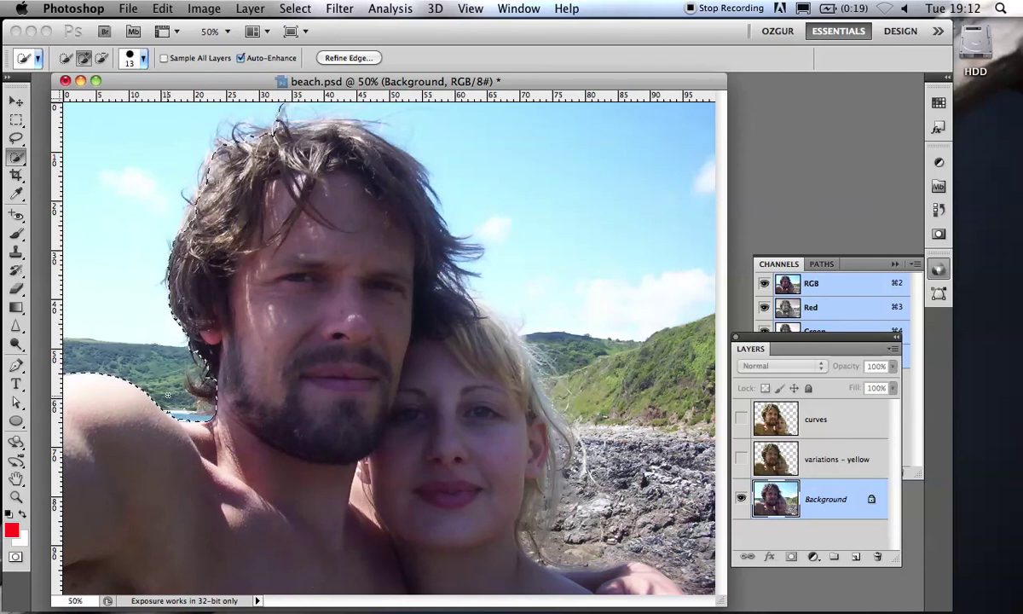
pyautogui.press('alt')
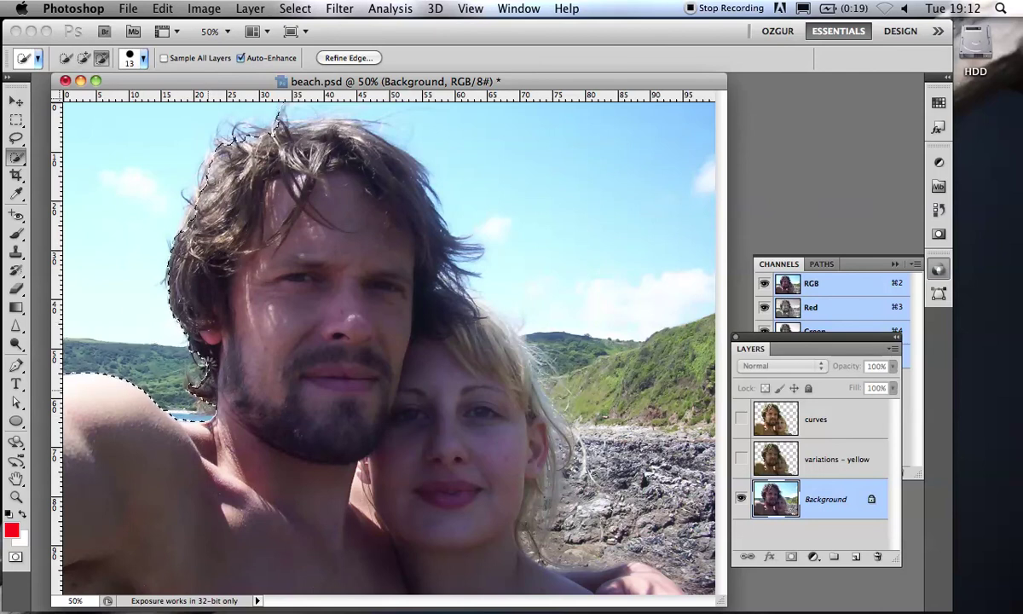
# Step: Extend the quick selection over the sky, hills and rocks beside the woman, subtract the arm, and clear the selection
pyautogui.moveTo(683, 127)
pyautogui.mouseDown()
pyautogui.moveTo(592, 168)
pyautogui.moveTo(615, 331)
pyautogui.moveTo(597, 345)
pyautogui.moveTo(601, 367)
pyautogui.moveTo(577, 348)
pyautogui.moveTo(546, 382)
pyautogui.moveTo(525, 375)
pyautogui.moveTo(652, 512)
pyautogui.moveTo(618, 503)
pyautogui.moveTo(639, 546)
pyautogui.moveTo(589, 503)
pyautogui.moveTo(538, 516)
pyautogui.moveTo(563, 516)
pyautogui.moveTo(533, 533)
pyautogui.moveTo(518, 516)
pyautogui.mouseUp()
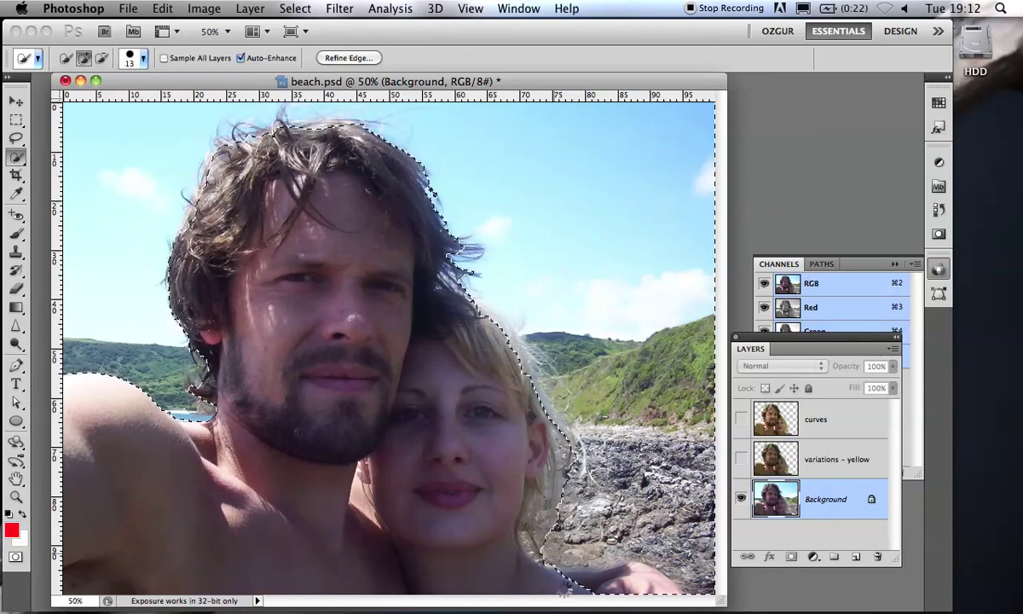
pyautogui.press('alt')
pyautogui.moveTo(563, 554); pyautogui.dragTo(623, 580)
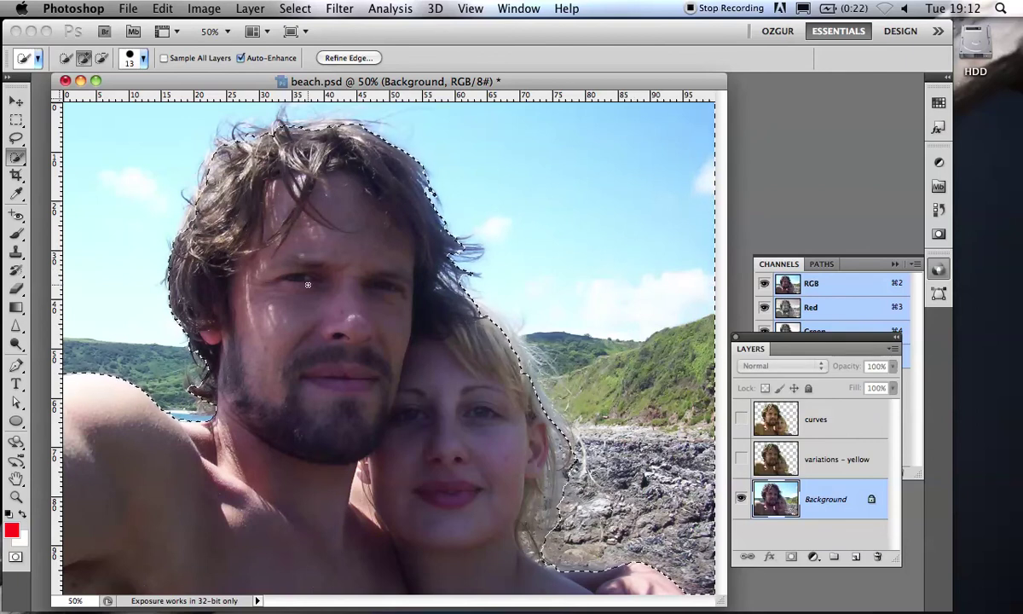
pyautogui.press('i')
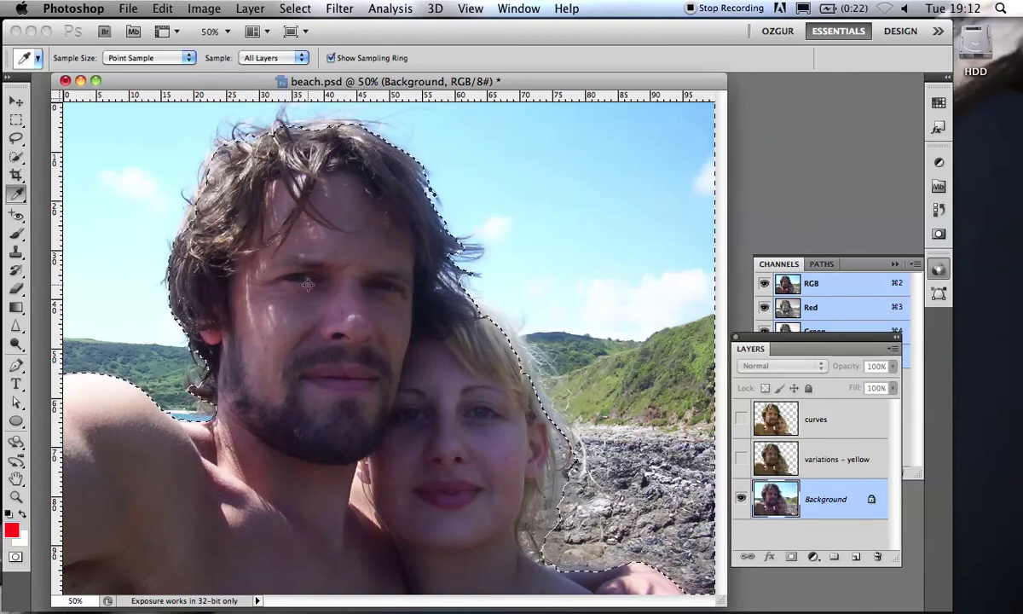
pyautogui.press('super+d')
# Step: Show the variations - yellow layer without the Background, and load its outline as a selection
pyautogui.click(741, 499)
pyautogui.click(741, 459)
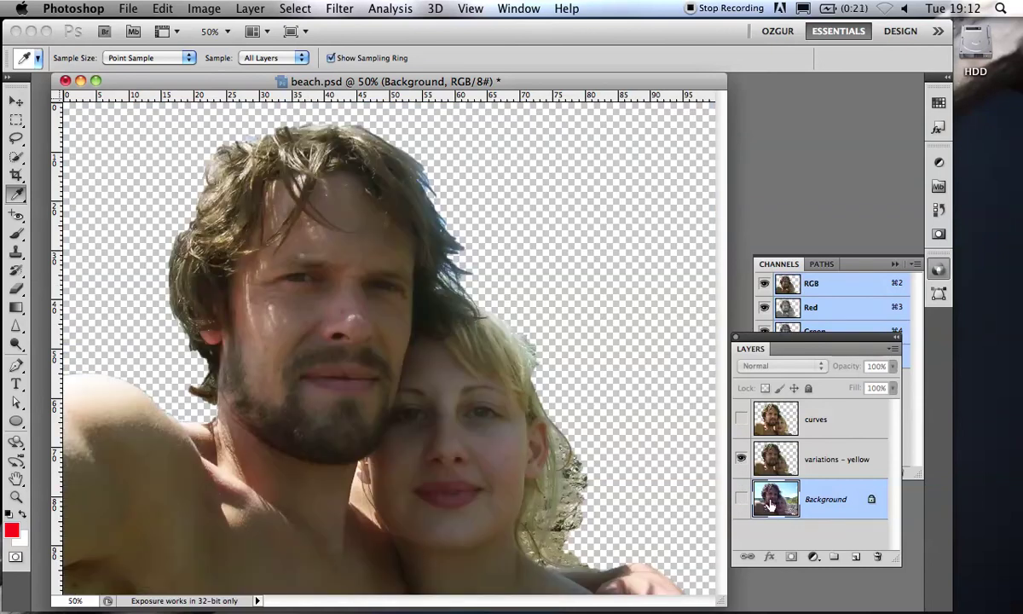
pyautogui.click(824, 474)
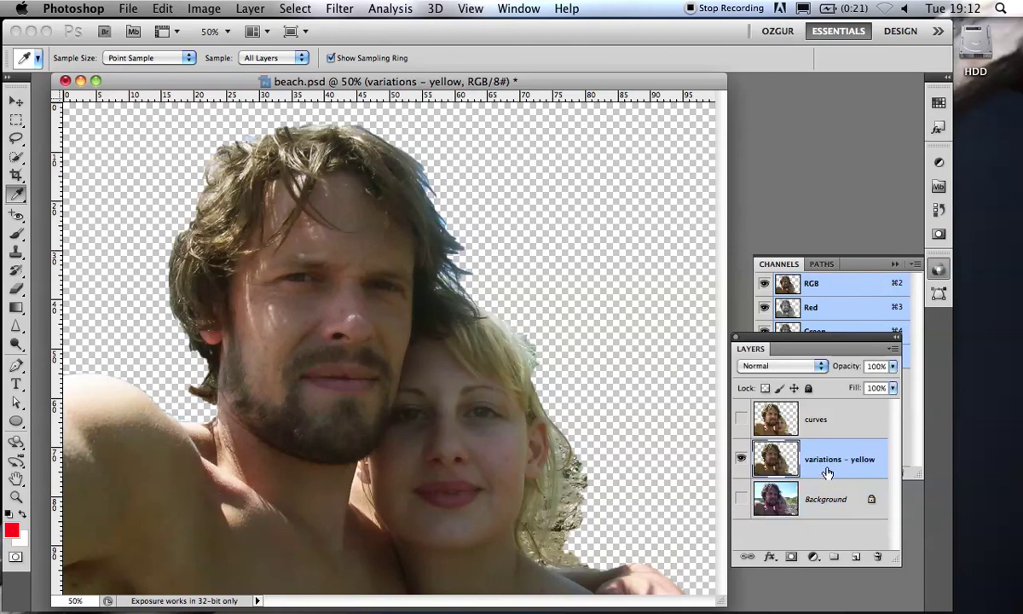
pyautogui.keyDown('super'); pyautogui.click(771, 463); pyautogui.keyUp('super')
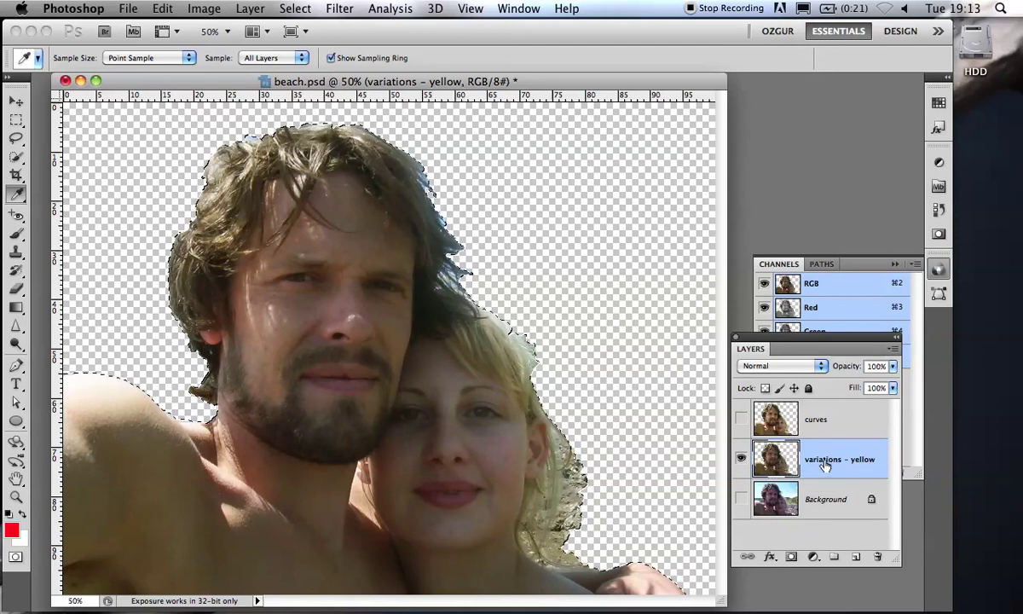
# Step: Show only the Background layer, and copy the selected couple from it to a new layer
pyautogui.click(789, 500)
pyautogui.keyDown('alt'); pyautogui.click(742, 502); pyautogui.keyUp('alt')
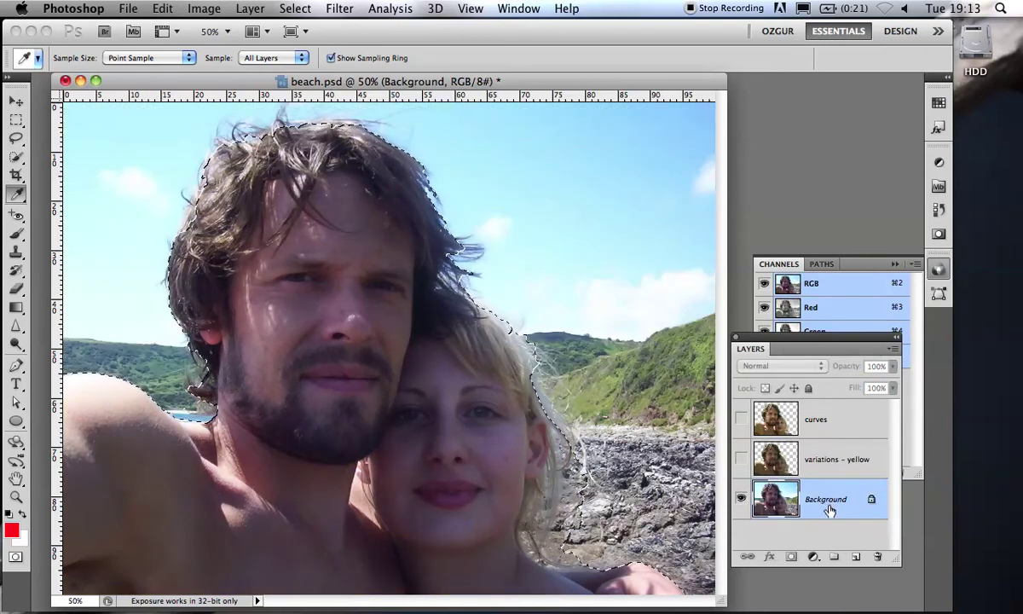
pyautogui.press('super+j')
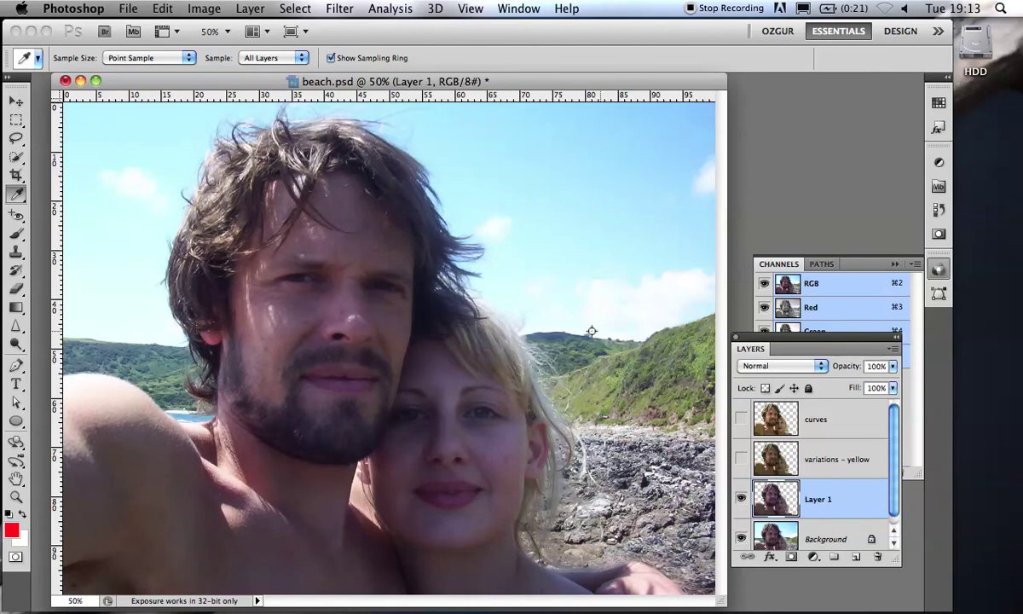
pyautogui.click(204, 8)
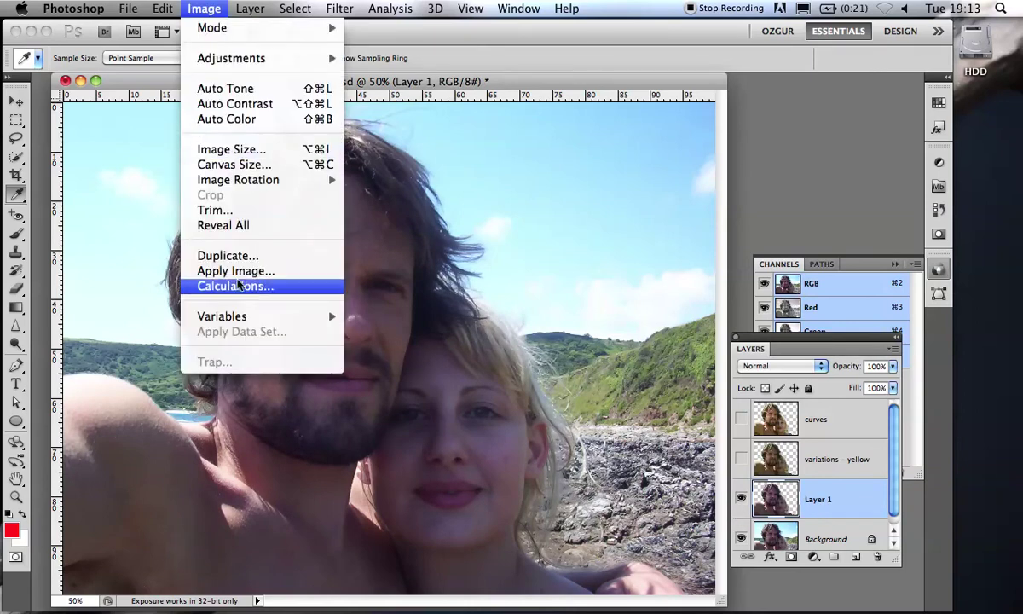
pyautogui.moveTo(234, 58)
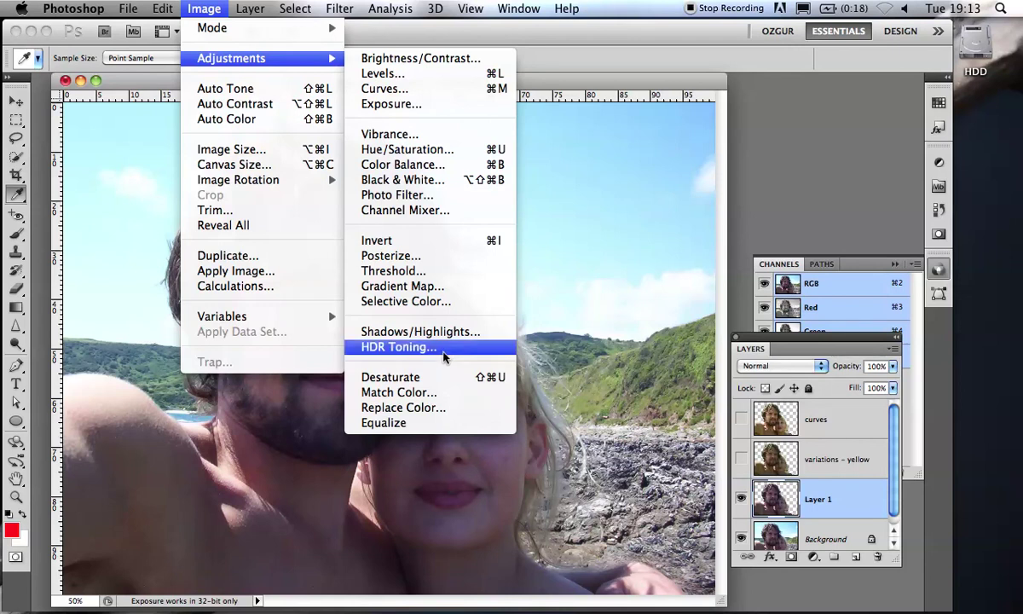
pyautogui.click(518, 93)
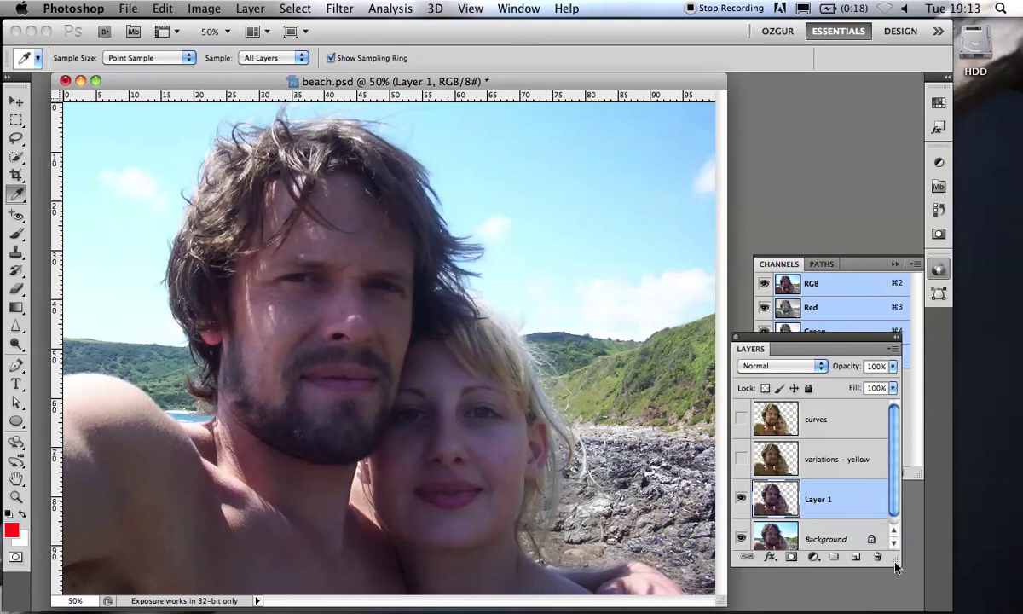
# Step: Show and activate the variations - yellow layer, and compare its colour correction with the original by toggling its visibility
pyautogui.click(741, 459)
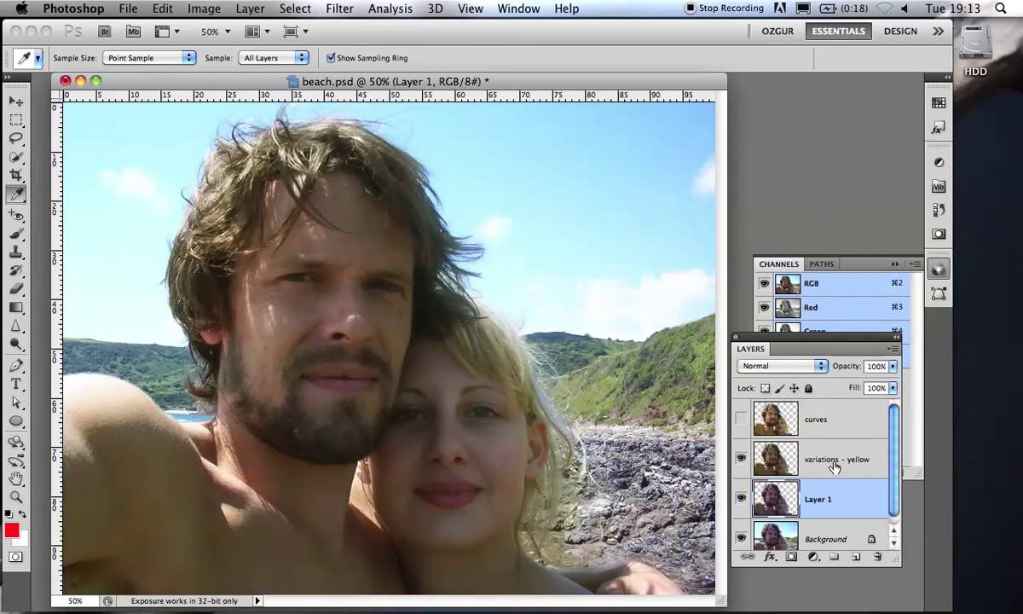
pyautogui.click(836, 468)
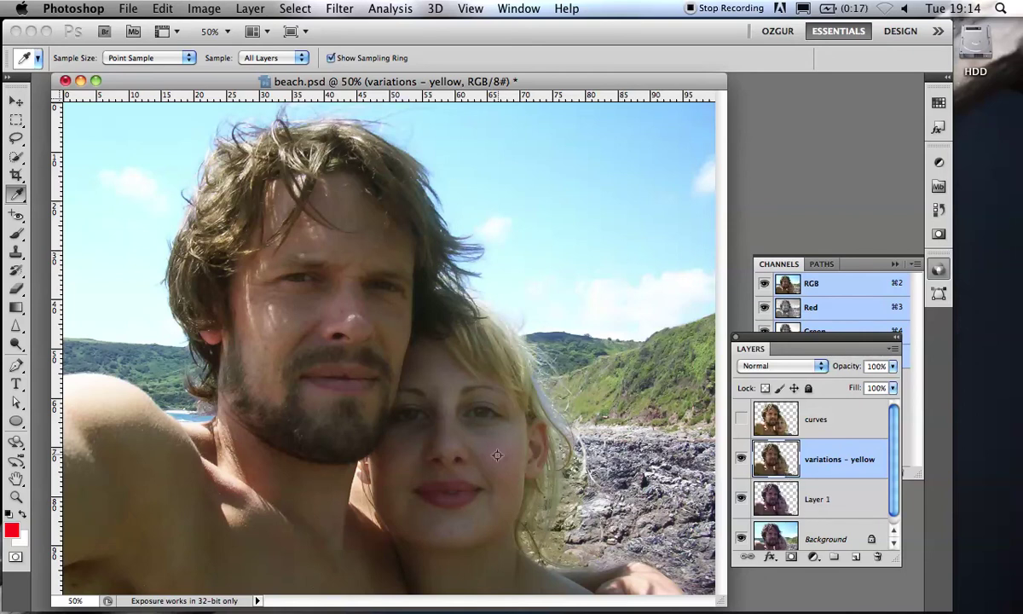
pyautogui.click(742, 467)
pyautogui.click(741, 466)
# Step: Open Curves for the variations - yellow layer and place a midtone point on the RGB curve at input 129, output 126
pyautogui.press('super+m')
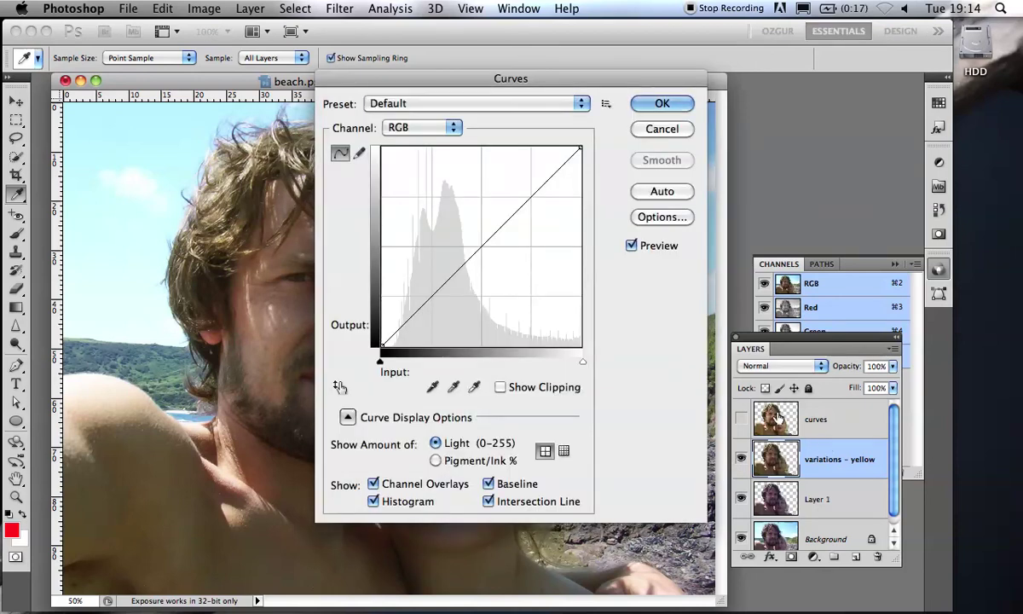
pyautogui.moveTo(452, 77); pyautogui.dragTo(660, 110)
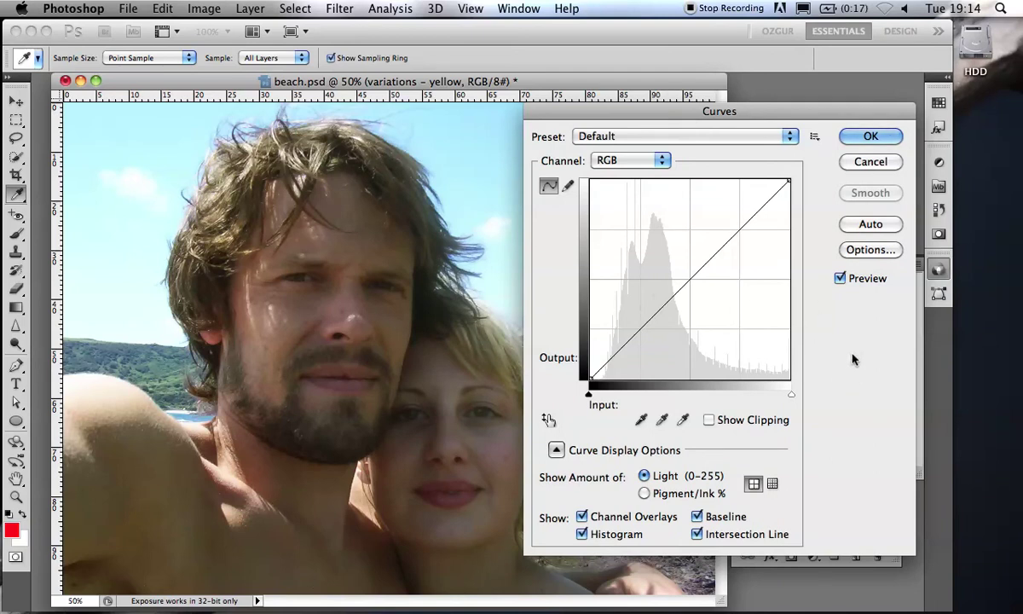
pyautogui.click(691, 279)
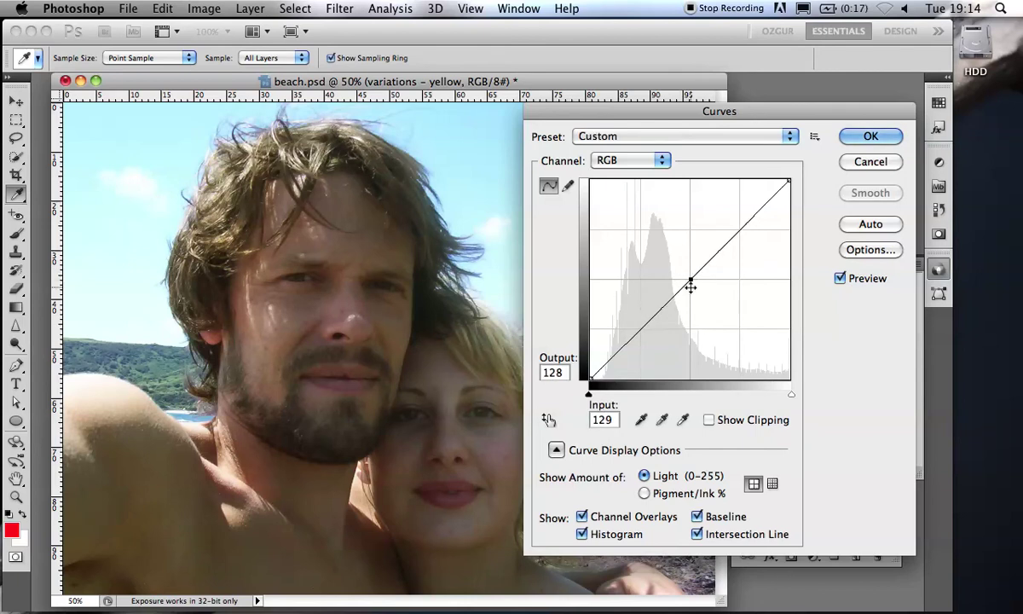
pyautogui.moveTo(691, 279)
pyautogui.mouseDown()
pyautogui.moveTo(676, 258)
pyautogui.moveTo(708, 301)
pyautogui.moveTo(653, 249)
pyautogui.moveTo(691, 280)
pyautogui.mouseUp()
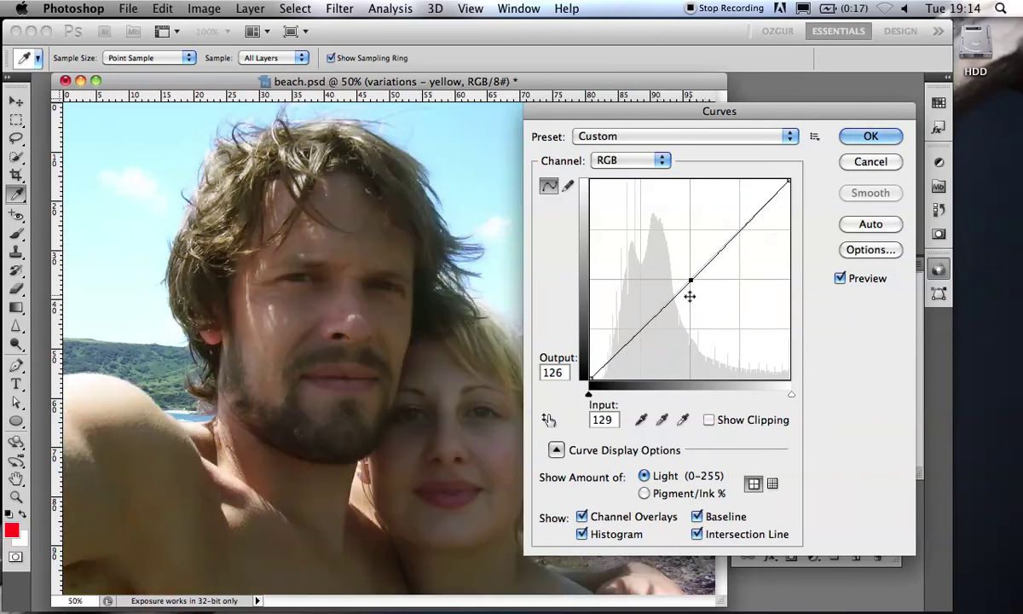
# Step: Try out several extra points along the RGB curve, and remove the unneeded ones from it
pyautogui.moveTo(752, 217); pyautogui.dragTo(746, 229)
pyautogui.click(725, 248)
pyautogui.click(664, 308)
pyautogui.click(629, 344)
pyautogui.click(680, 294)
pyautogui.moveTo(680, 295)
pyautogui.mouseDown()
pyautogui.moveTo(680, 336)
pyautogui.moveTo(677, 242)
pyautogui.moveTo(726, 248)
pyautogui.moveTo(761, 233)
pyautogui.moveTo(751, 222)
pyautogui.mouseUp()
pyautogui.press('Delete')
pyautogui.moveTo(678, 243); pyautogui.dragTo(852, 346)
pyautogui.moveTo(629, 344); pyautogui.dragTo(580, 326)
# Step: Shape the RGB curve into an S with lowered shadows and a highlight point at input 187, output 198, and apply it
pyautogui.click(643, 329)
pyautogui.moveTo(643, 328); pyautogui.dragTo(645, 334)
pyautogui.moveTo(744, 223); pyautogui.dragTo(736, 225)
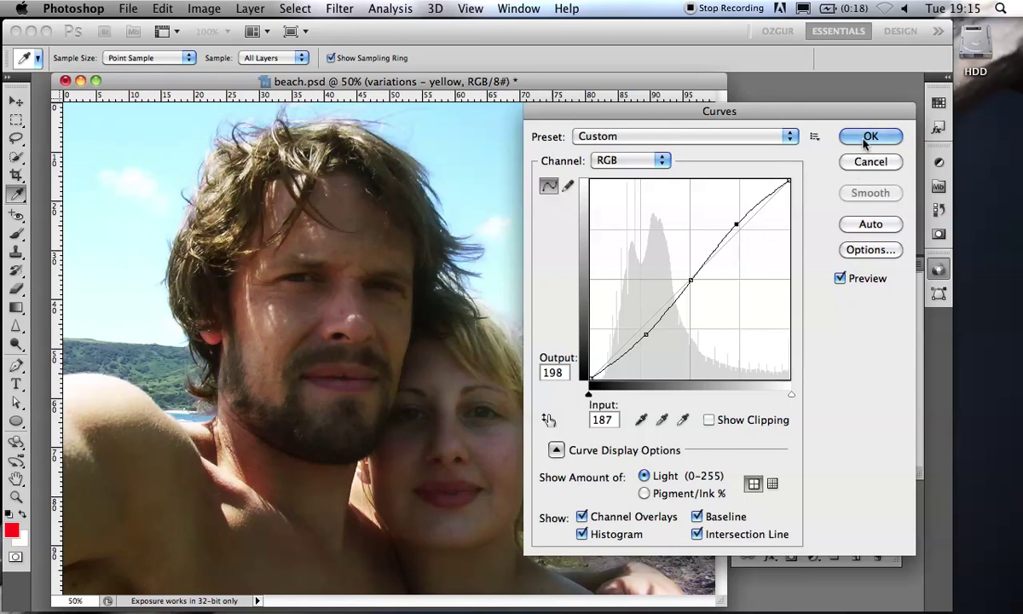
pyautogui.press('Return')
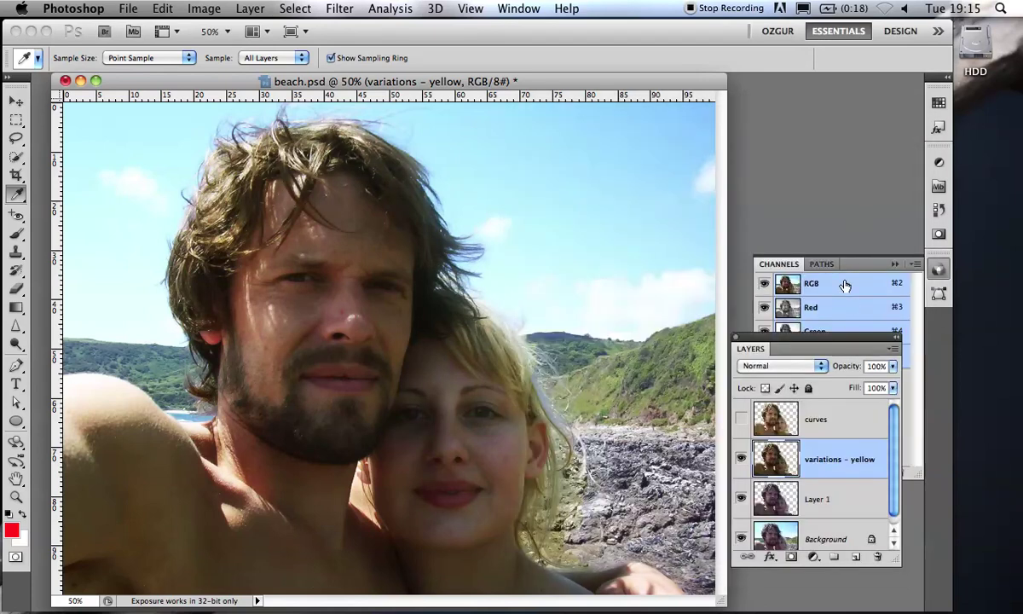
# Step: Enlarge the layer list to fit all layers, hide variations - yellow and Layer 1, and show the curves layer for comparison
pyautogui.moveTo(785, 344); pyautogui.dragTo(702, 194)
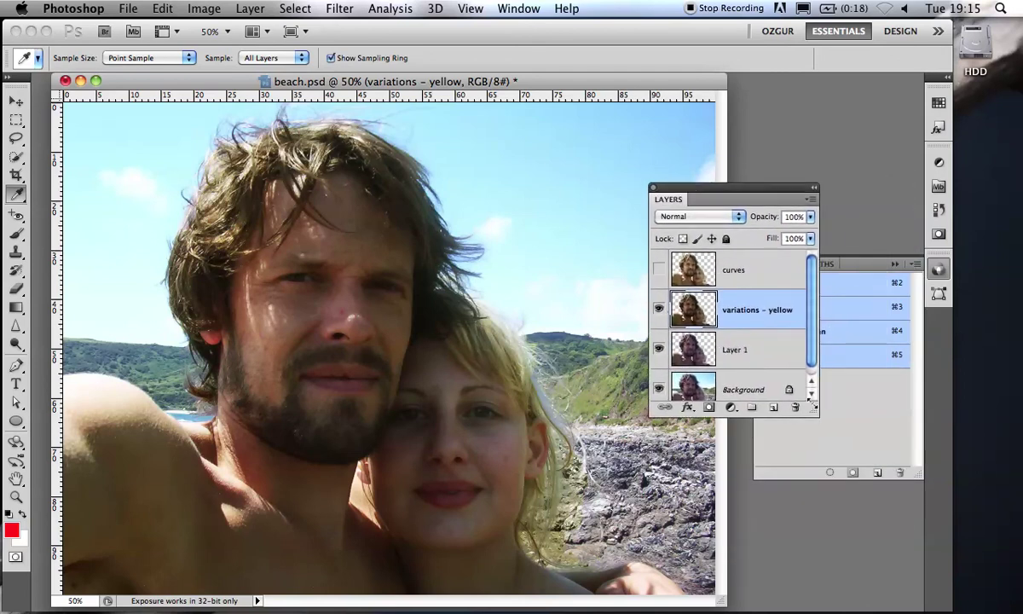
pyautogui.moveTo(820, 447); pyautogui.dragTo(831, 565)
pyautogui.click(659, 310)
pyautogui.click(658, 349)
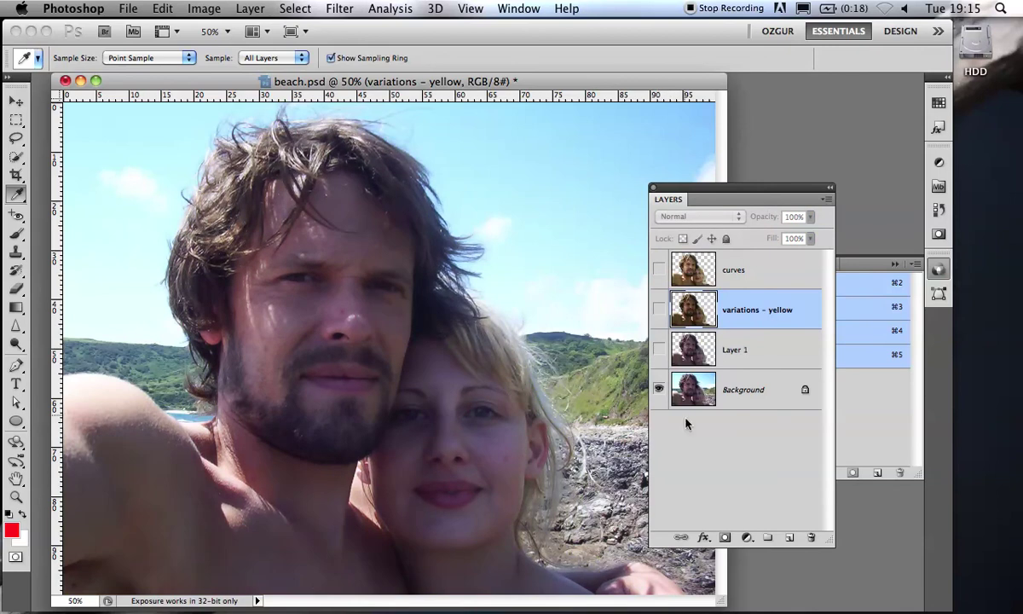
pyautogui.click(659, 270)
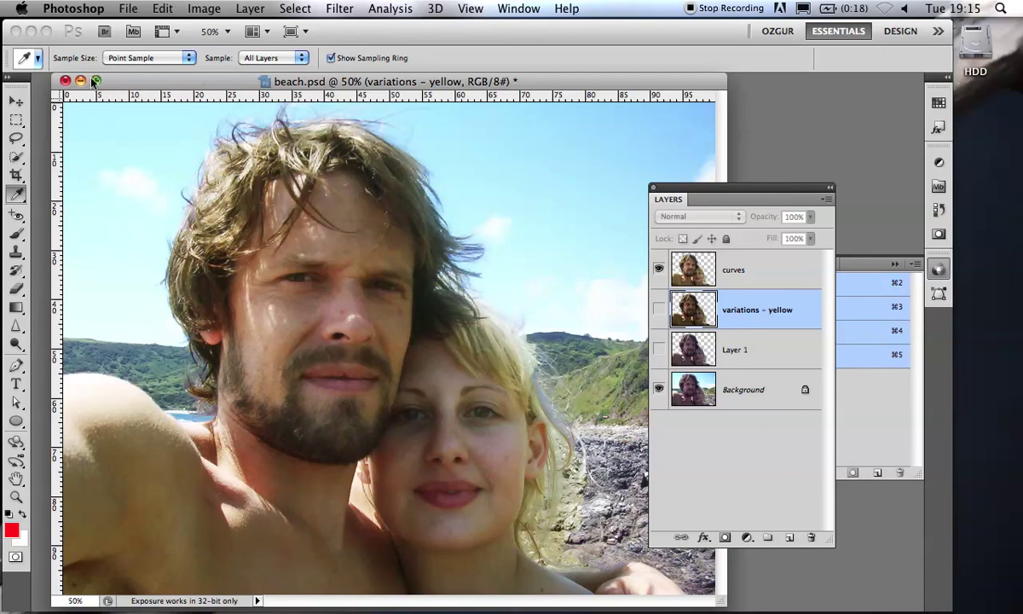
# Step: Close beach.psd without saving the changes
pyautogui.click(66, 82)
pyautogui.click(418, 233)
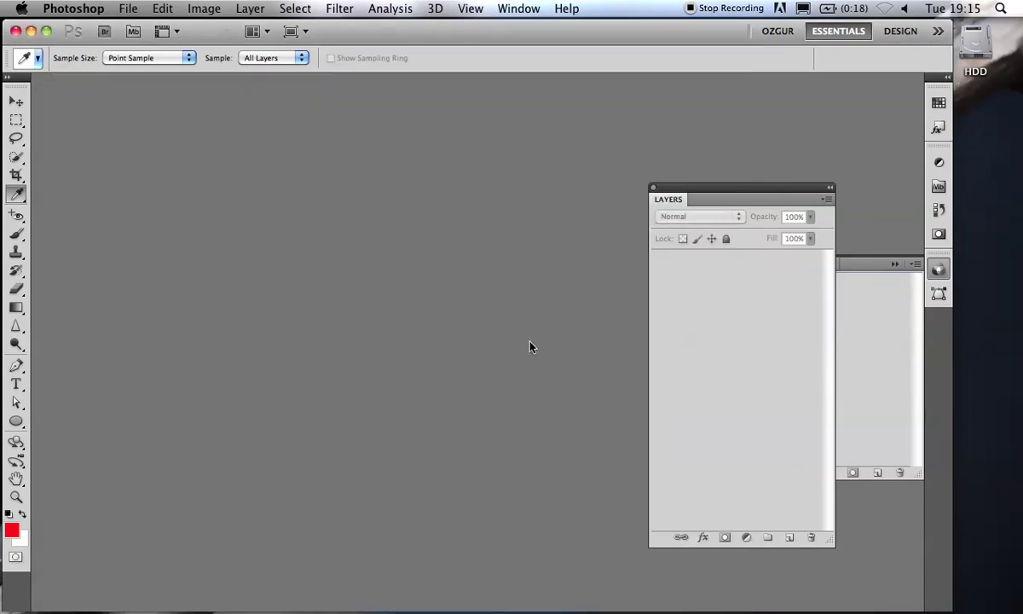